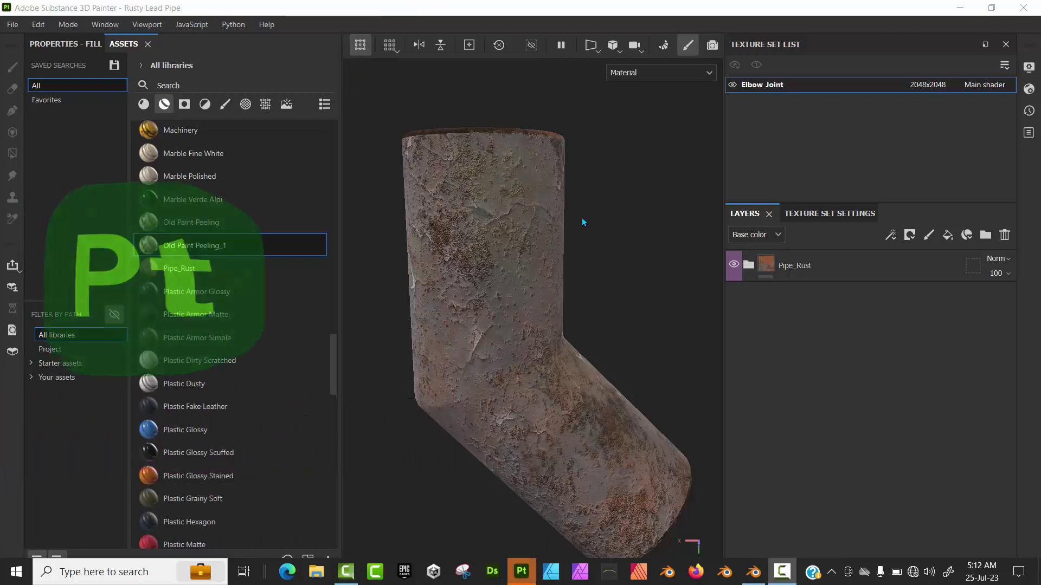
Orbit, pan and zoom around the rusty elbow pipe to inspect it from every side.
scroll(422, 227, down, 2)
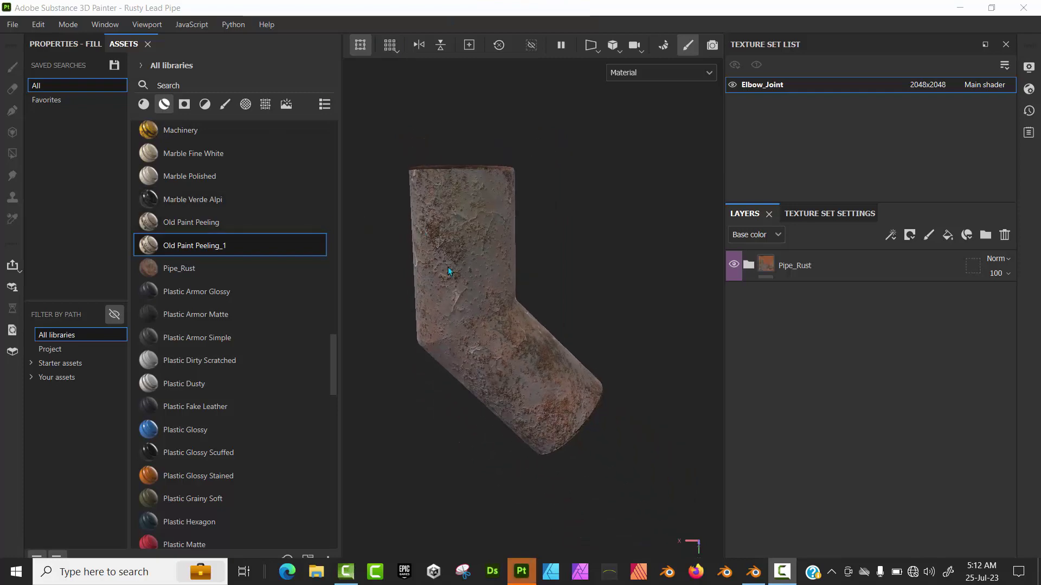
alt+drag(473, 290, 530, 295)
scroll(429, 276, up, 3)
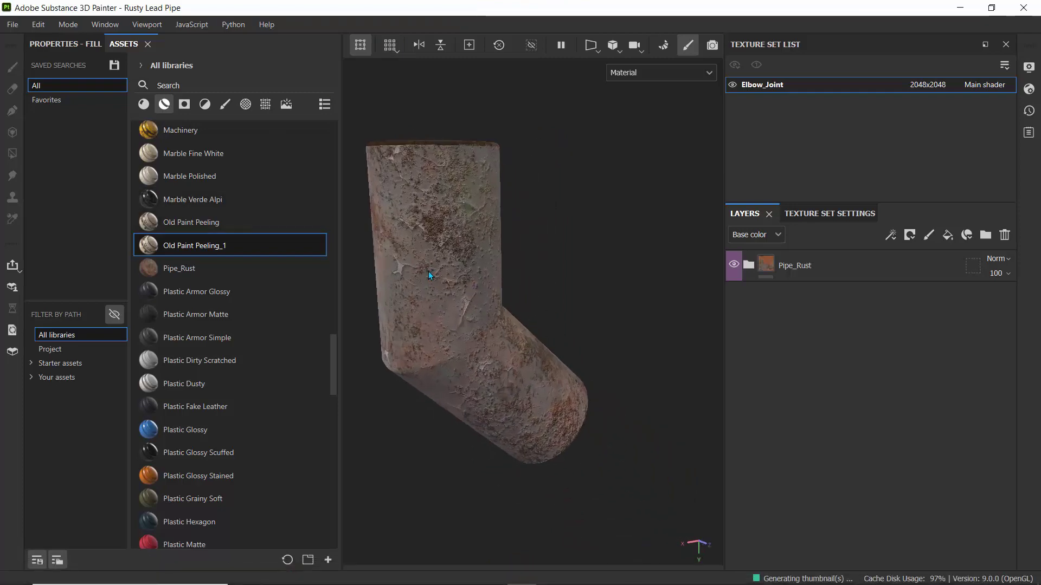
alt+drag(429, 276, 401, 264)
alt+middle_drag(402, 264, 464, 270)
alt+drag(467, 275, 444, 279)
scroll(444, 279, up, 1)
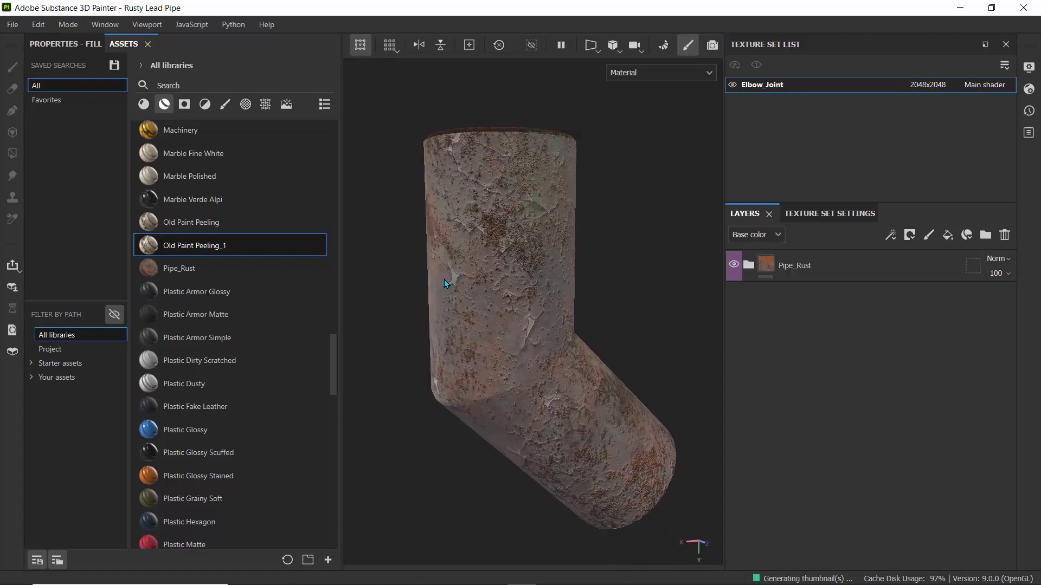
mouse_move(463, 582)
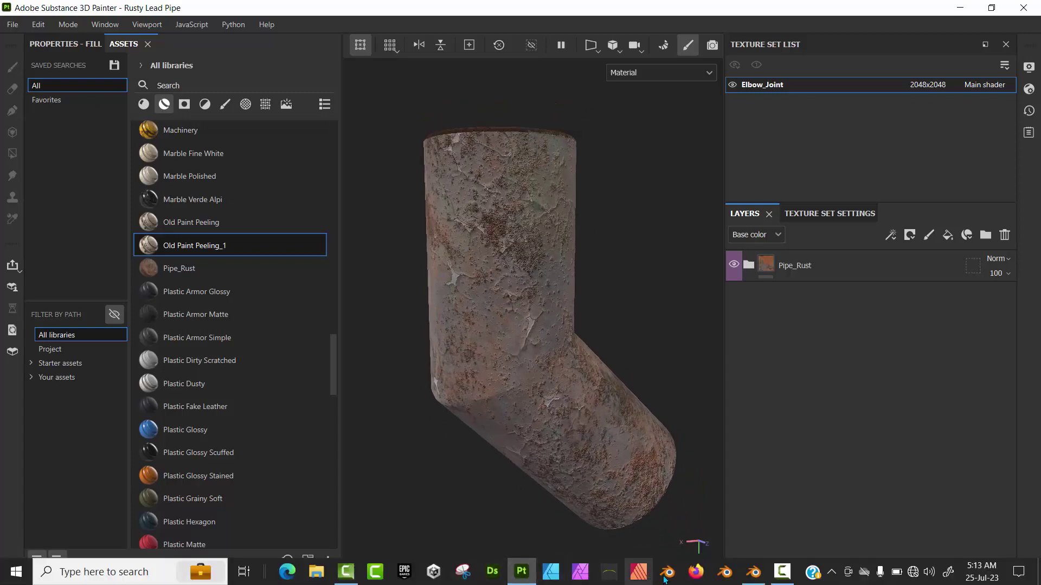
Switch to Blender, look over the untextured elbow's top opening, then minimize Blender.
click(759, 580)
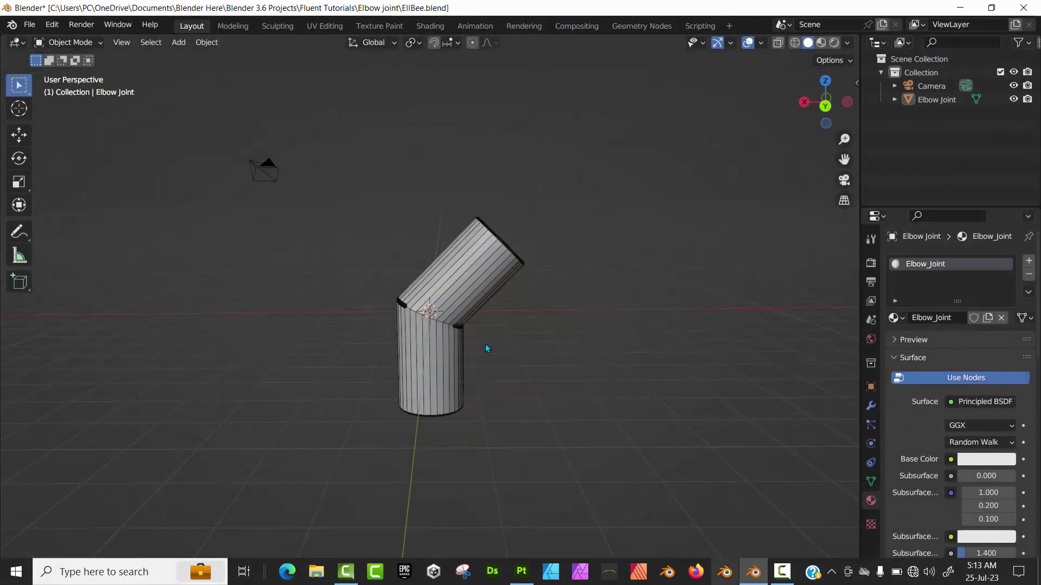
scroll(431, 306, up, 7)
middle_drag(431, 307, 477, 293)
scroll(422, 321, down, 5)
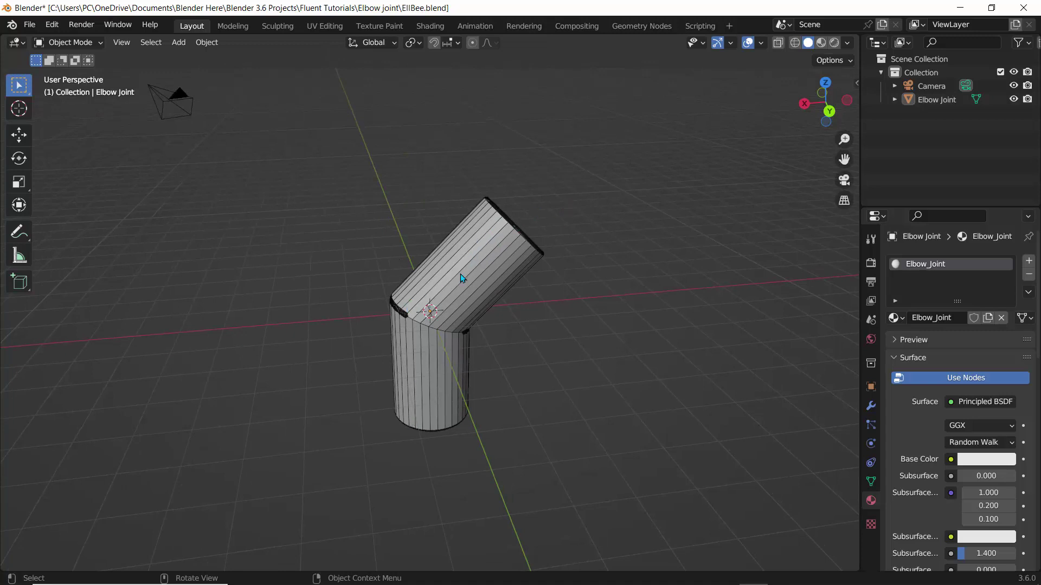
click(960, 8)
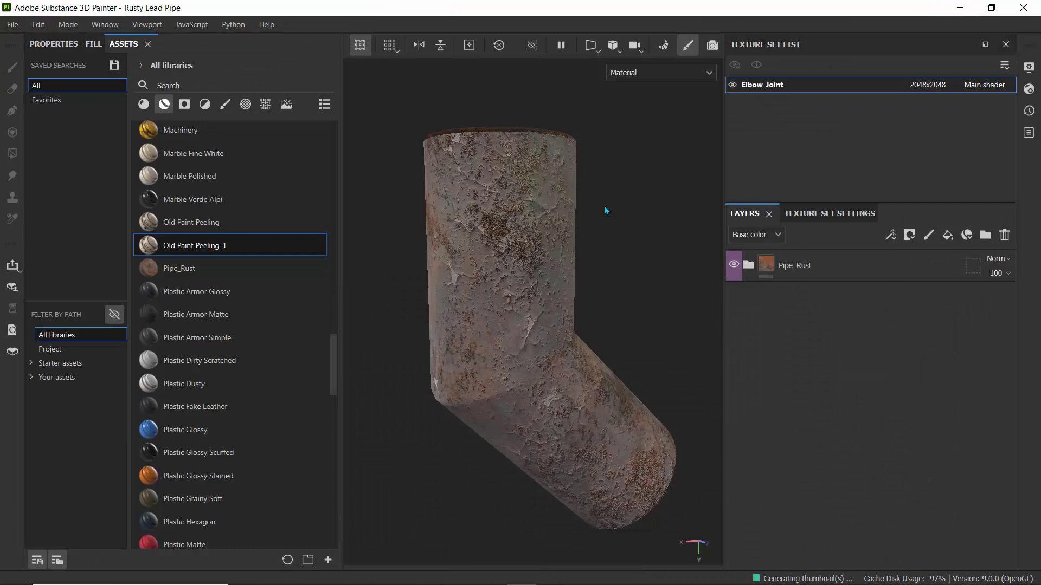
Expand the Pipe_Rust and Lead_Pipe folders in the Layers panel to reveal their layers.
alt+drag(606, 210, 546, 258)
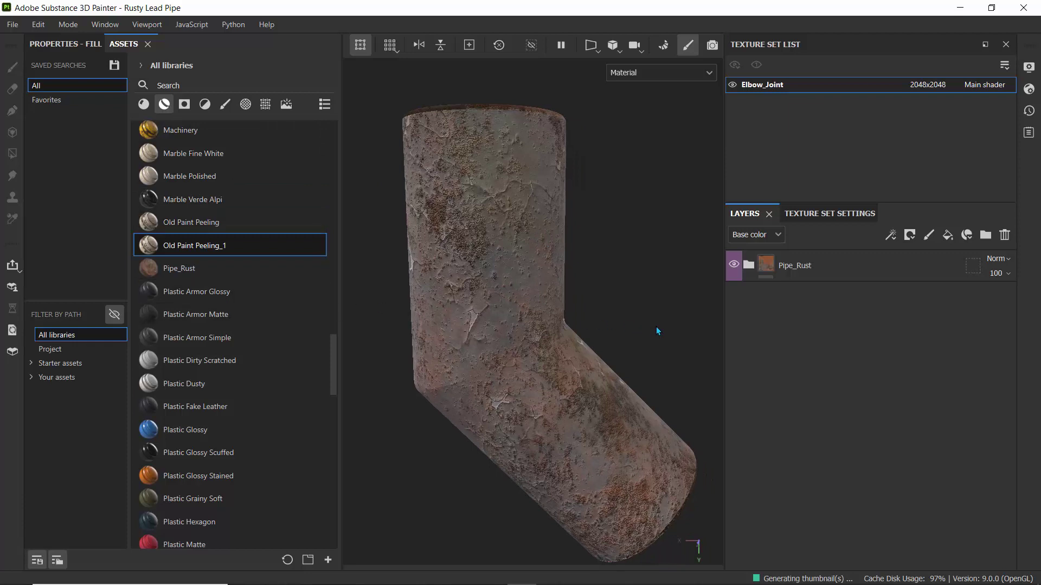
click(749, 265)
click(761, 298)
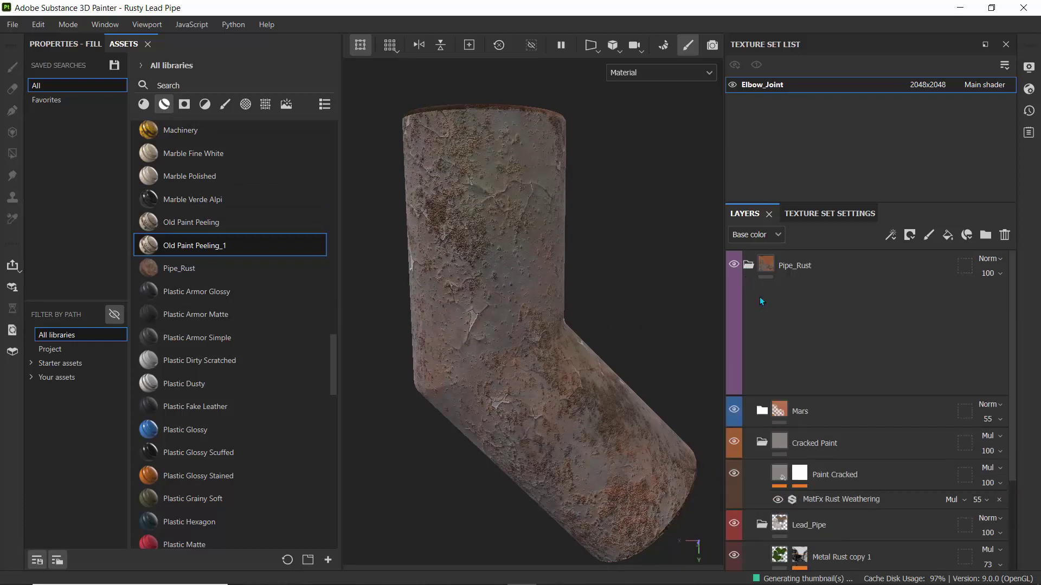
click(763, 330)
click(761, 360)
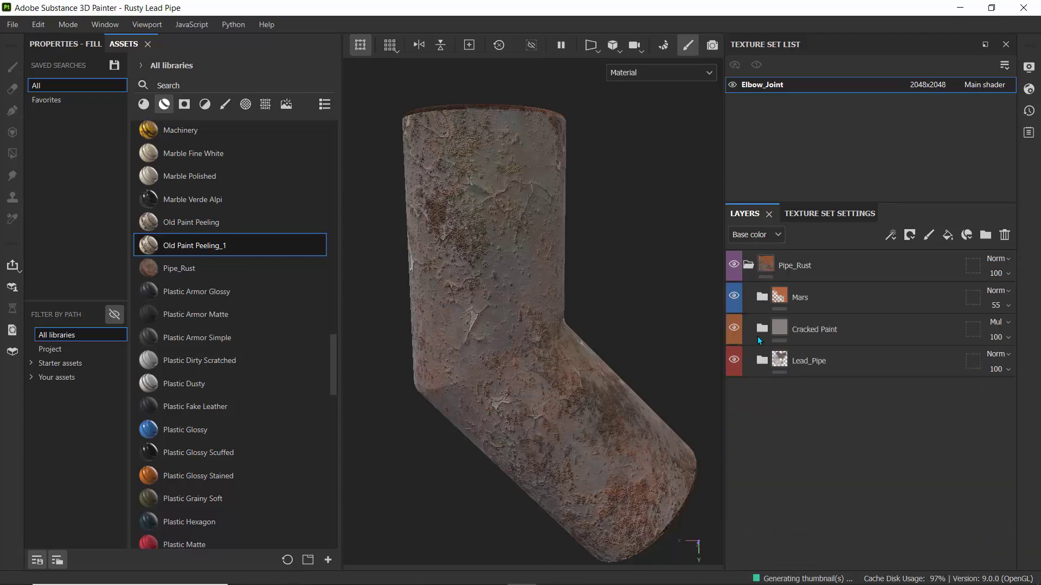
click(762, 360)
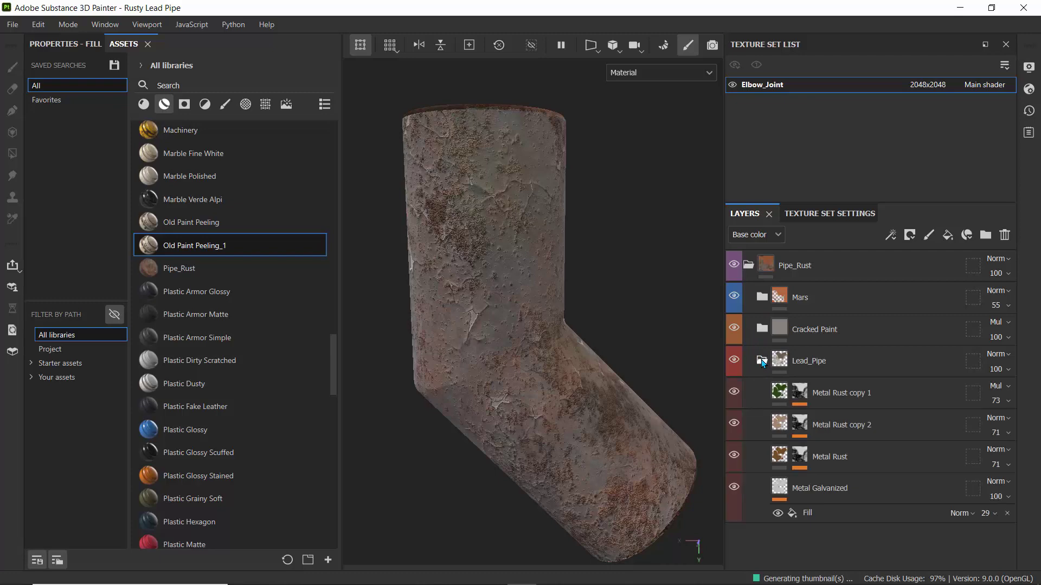
Hide the Mars, Cracked Paint, Metal Rust copy 1 and Metal Rust layers.
click(734, 328)
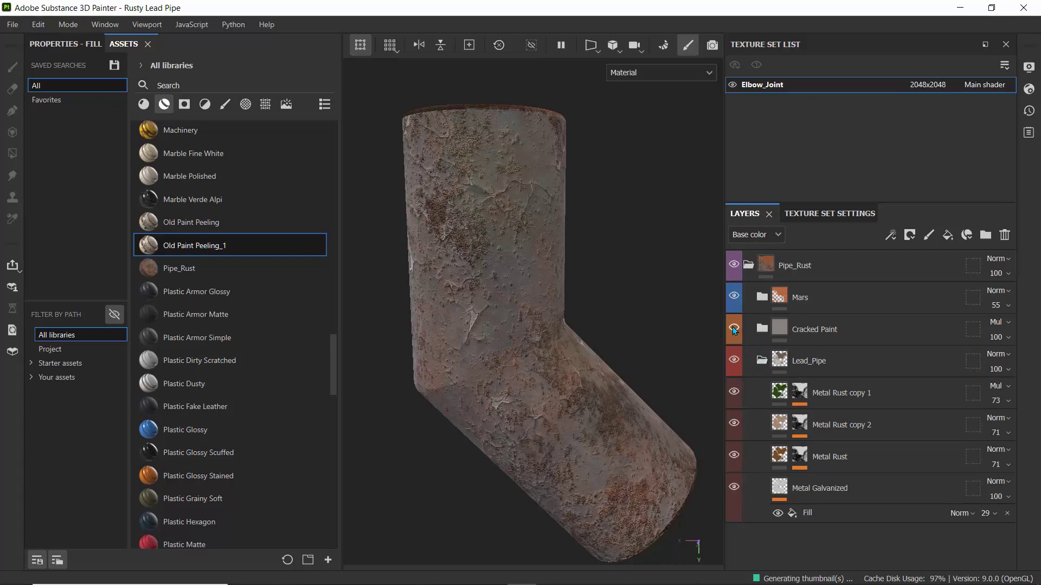
click(734, 297)
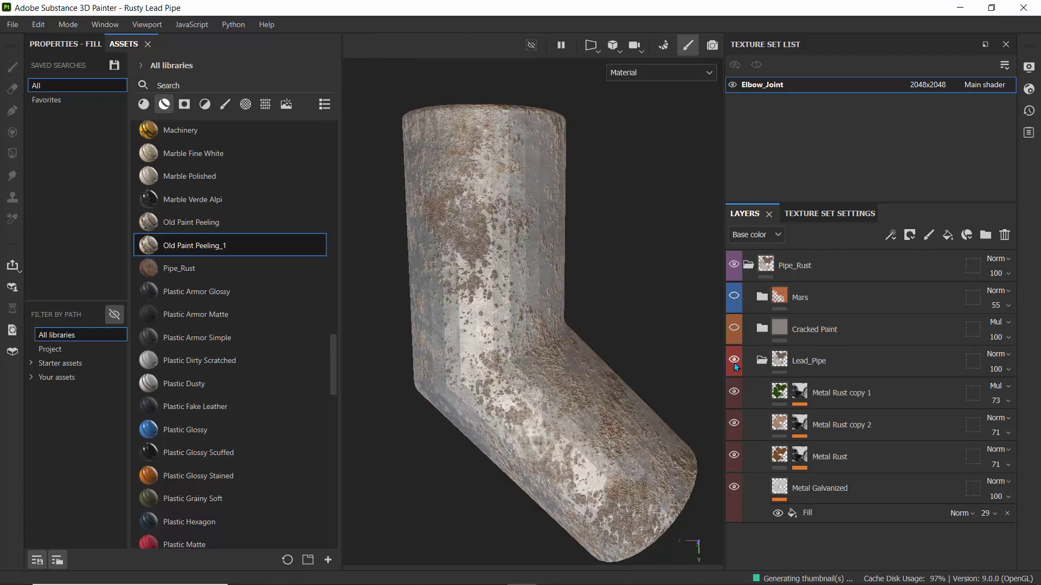
click(734, 392)
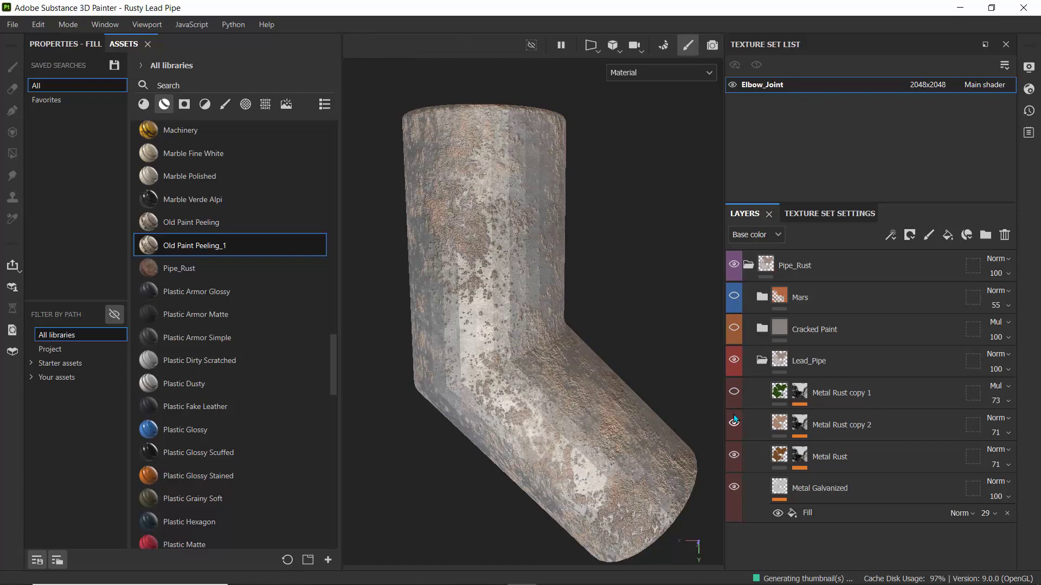
click(736, 455)
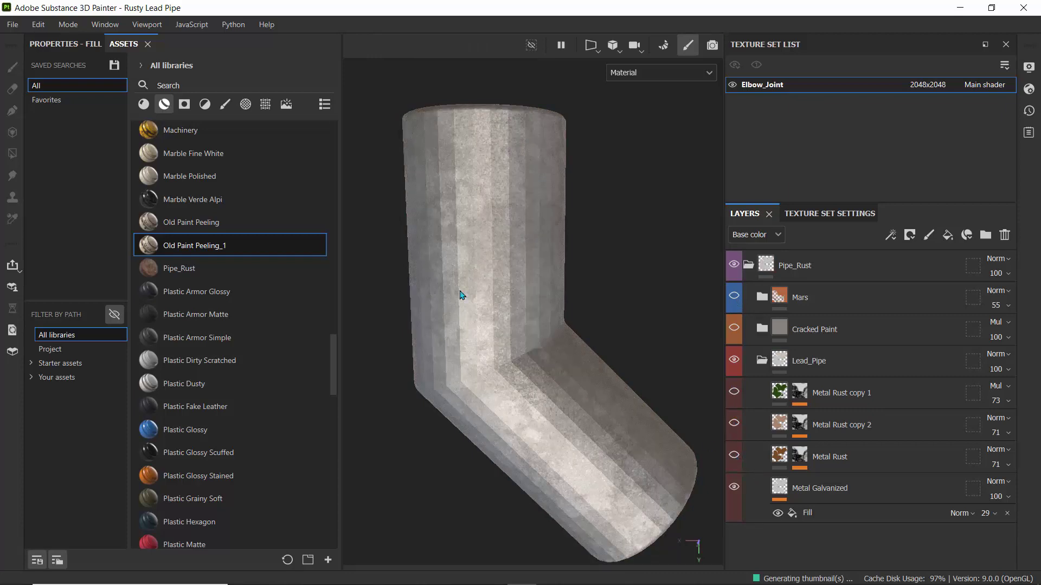
Drag the Metal Galvanized material from the Materials library onto the Metal Galvanized layer.
click(57, 44)
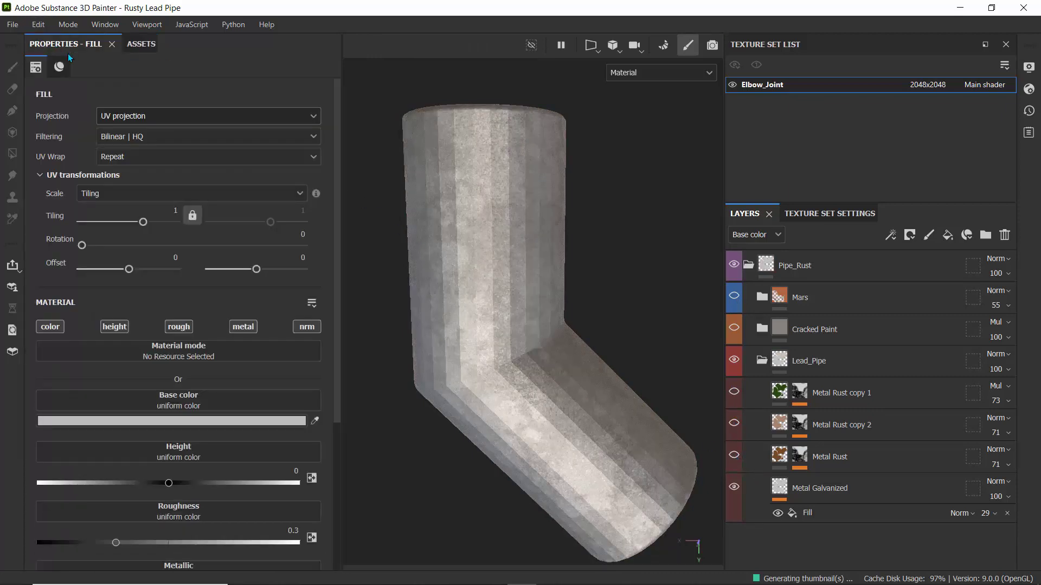
click(142, 44)
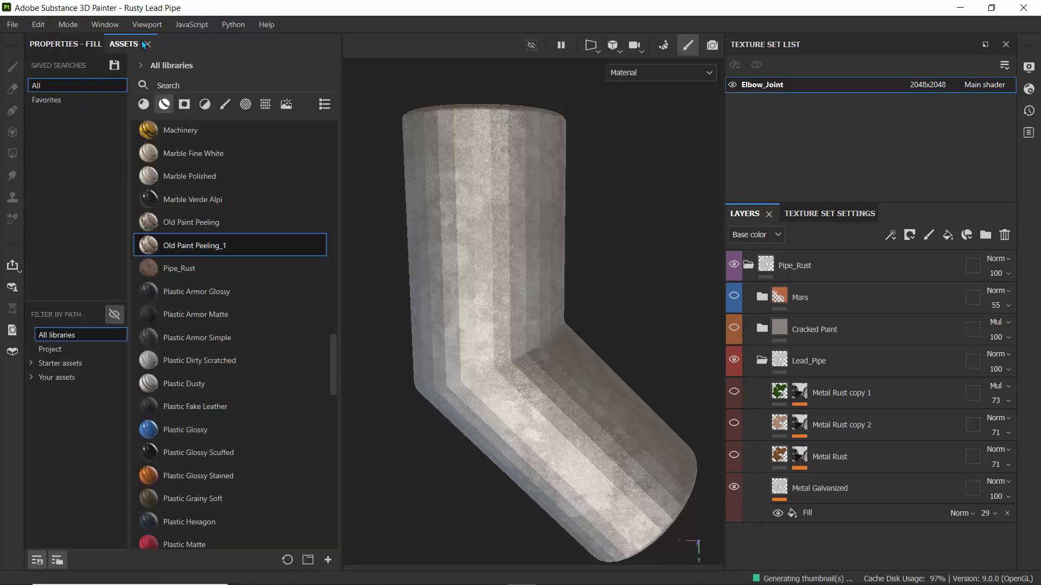
click(144, 104)
scroll(154, 259, down, 3)
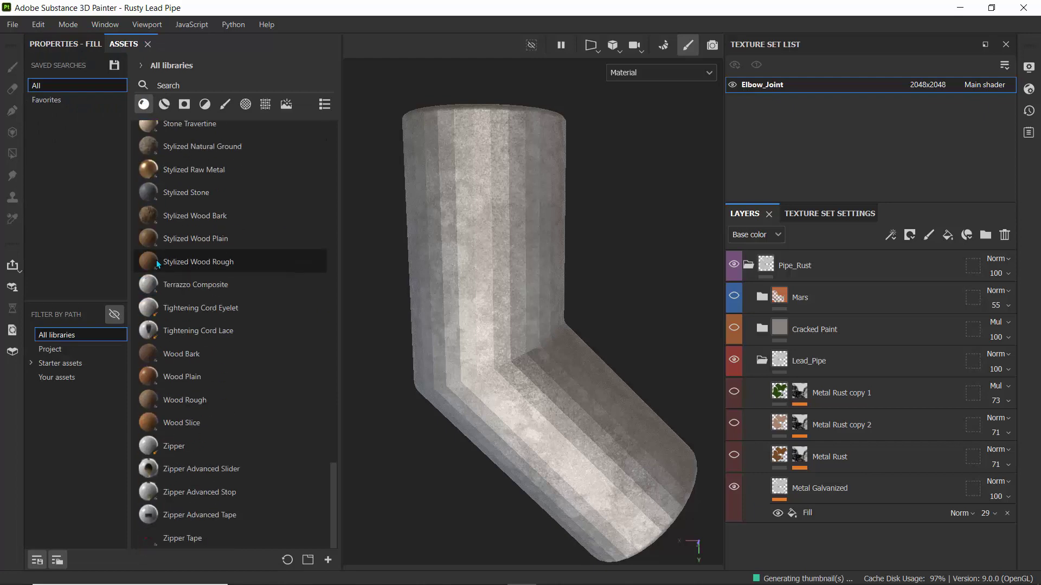
scroll(194, 290, up, 4)
scroll(193, 290, up, 8)
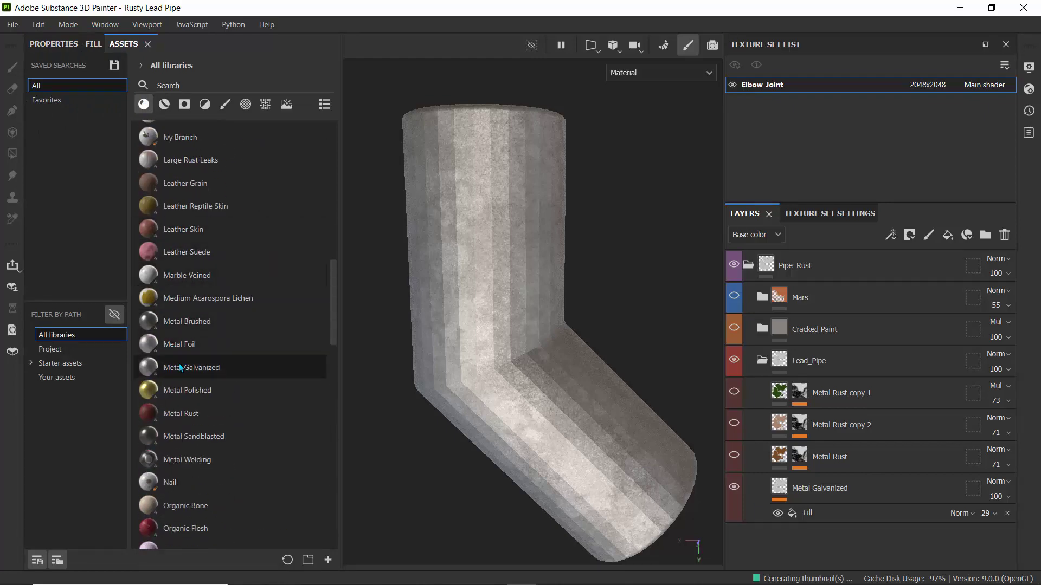
drag(195, 369, 779, 491)
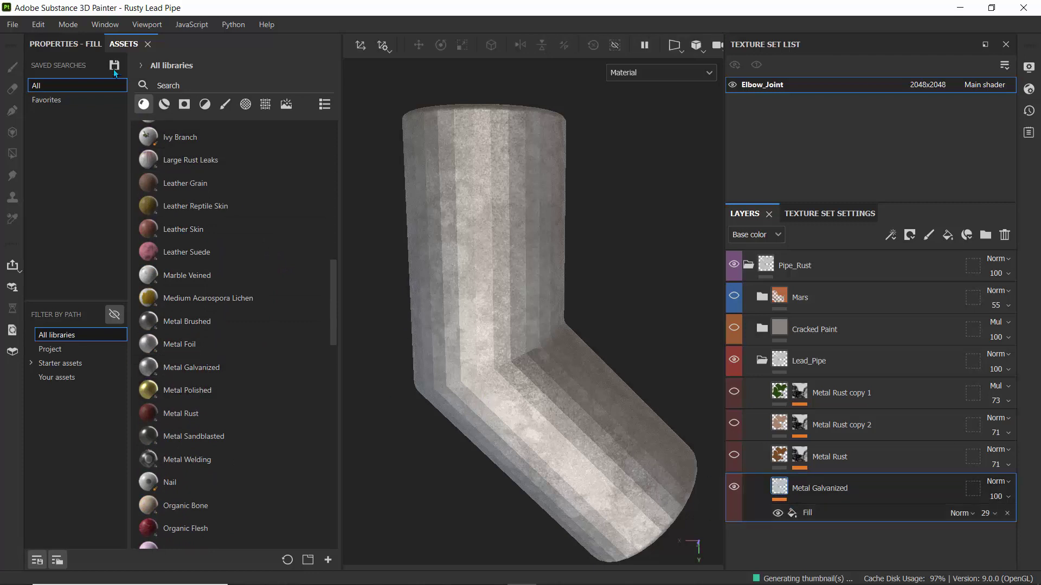
Review its fill settings: tri-planar projection, tiling 1.79, roughness 0.51, pattern scale 4.38.
click(87, 46)
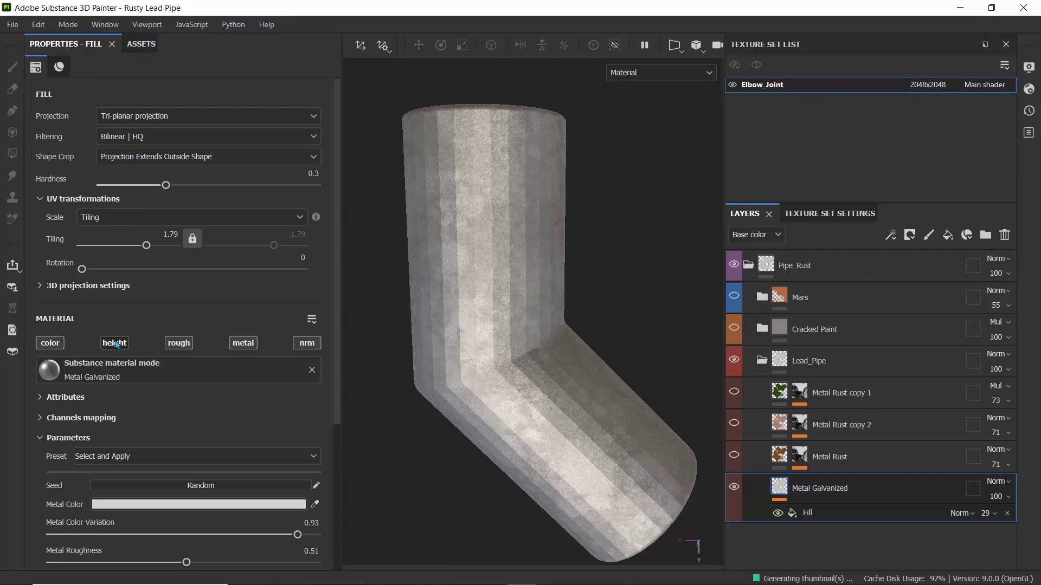
scroll(110, 317, down, 3)
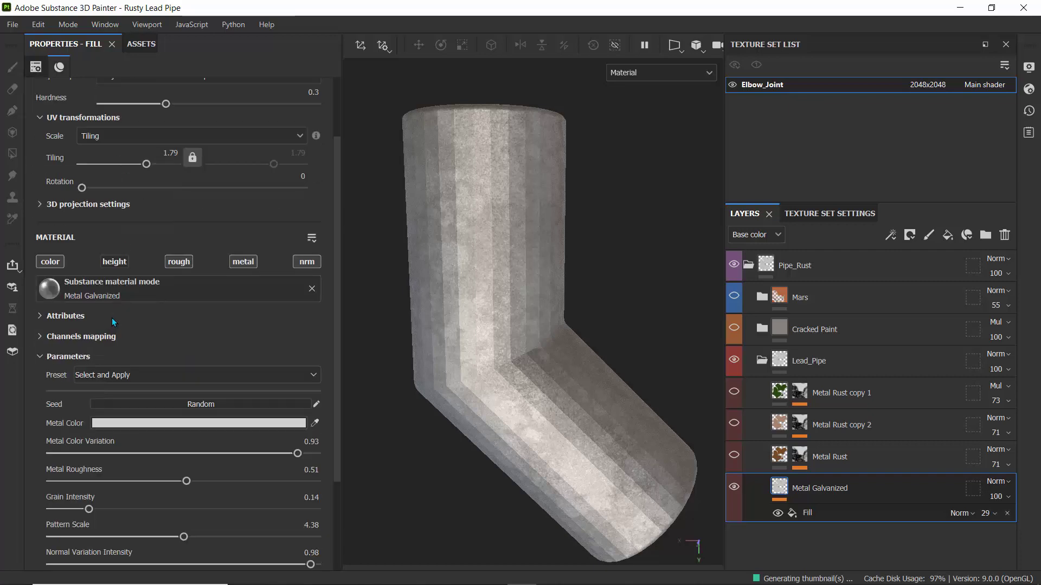
scroll(542, 193, up, 3)
scroll(542, 193, down, 2)
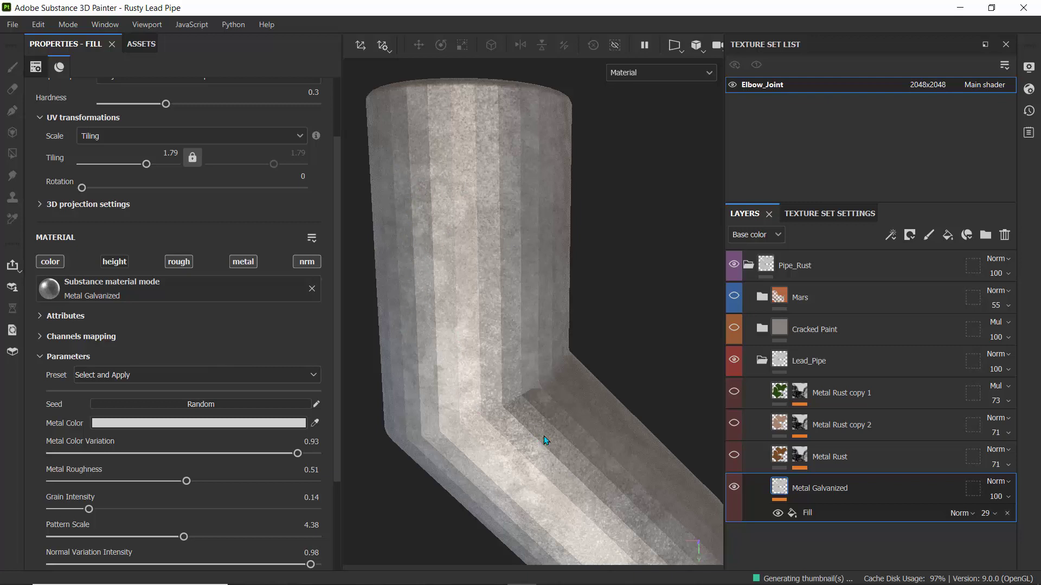
Set the roughness of the Fill effect under Metal Galvanized to about 0.6289.
click(808, 514)
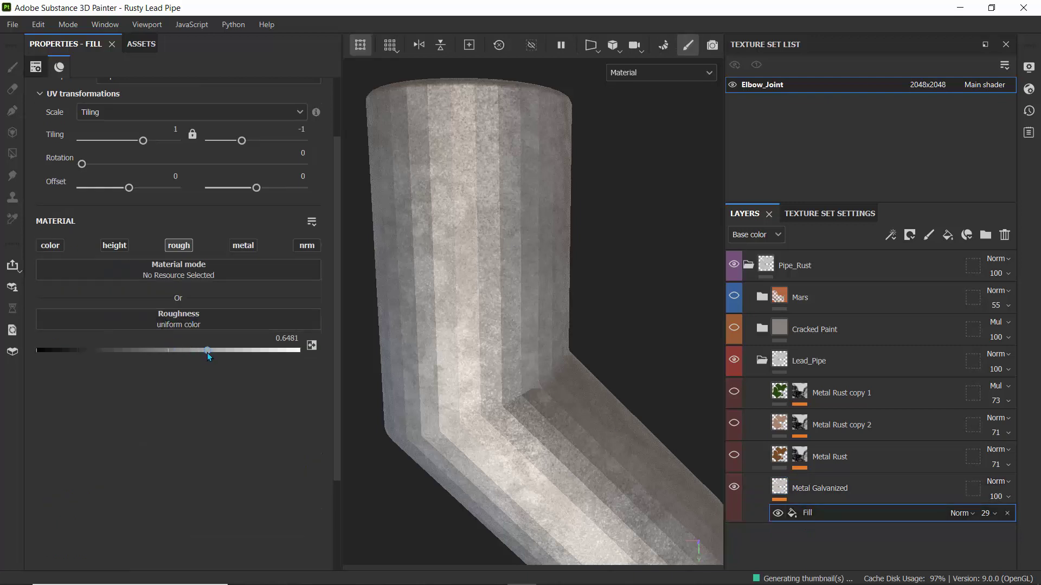
drag(207, 351, 50, 347)
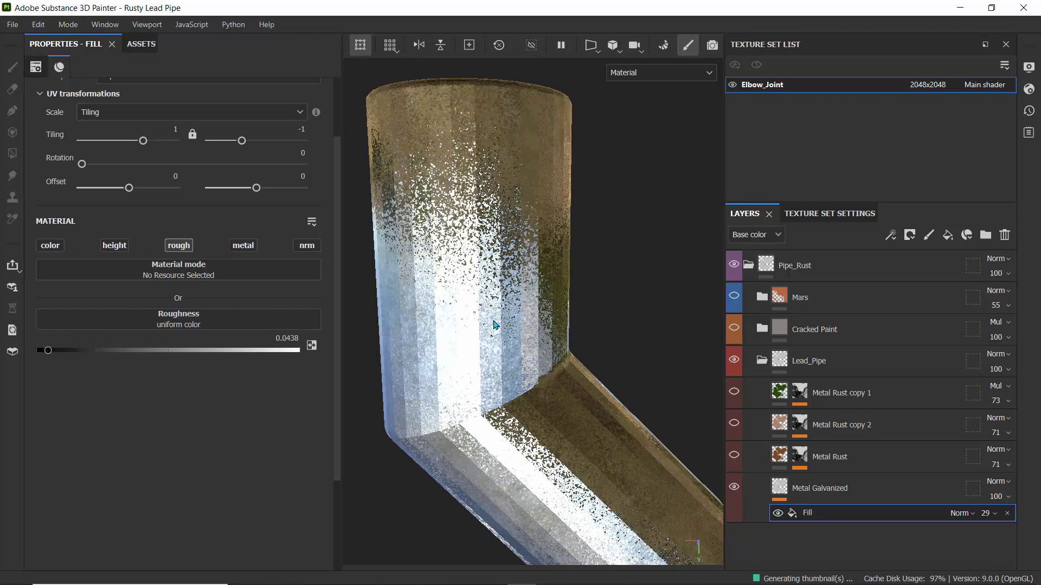
scroll(494, 325, down, 5)
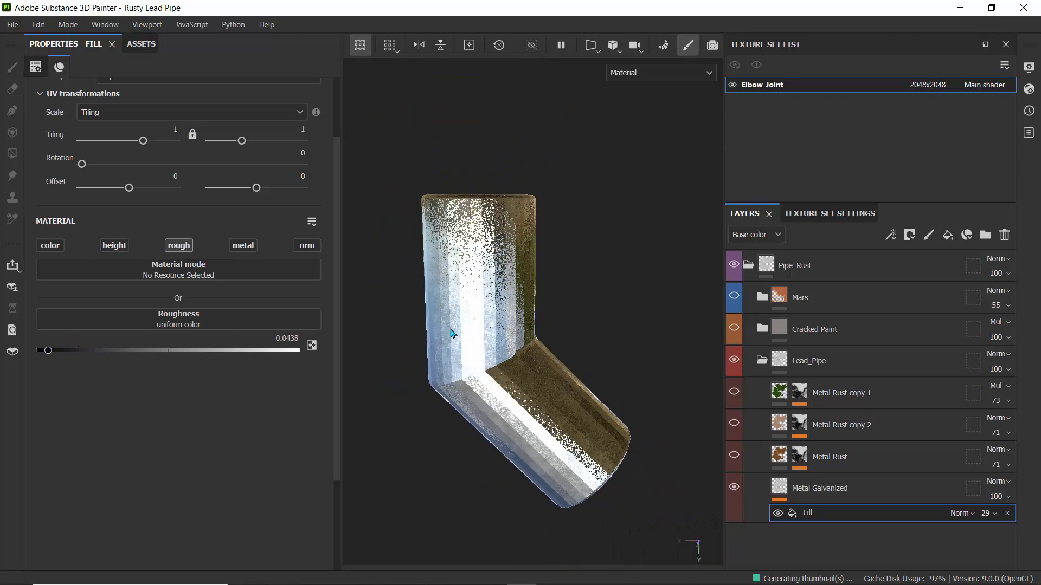
alt+drag(453, 333, 431, 322)
drag(52, 352, 209, 362)
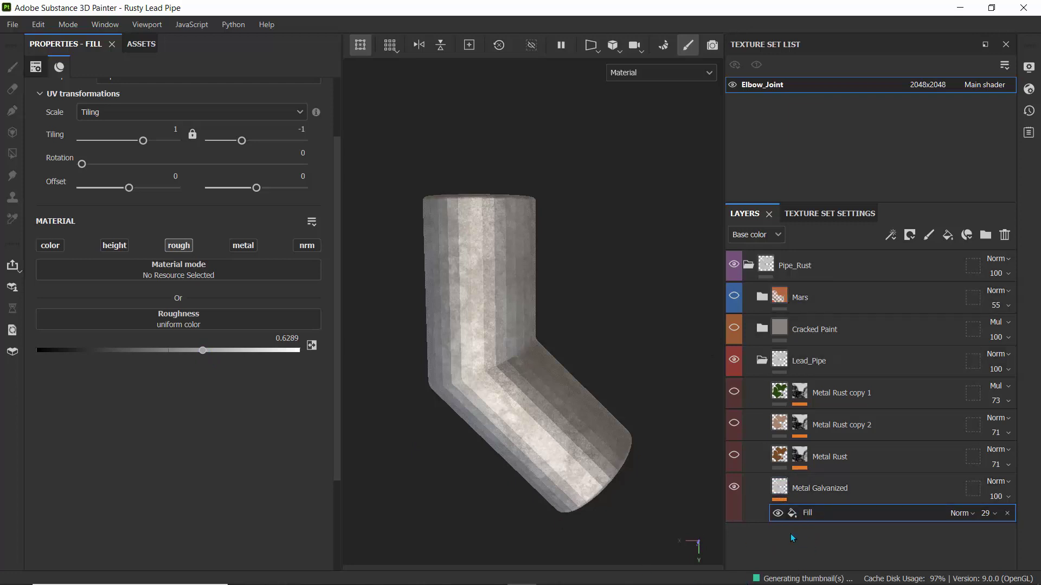
click(891, 236)
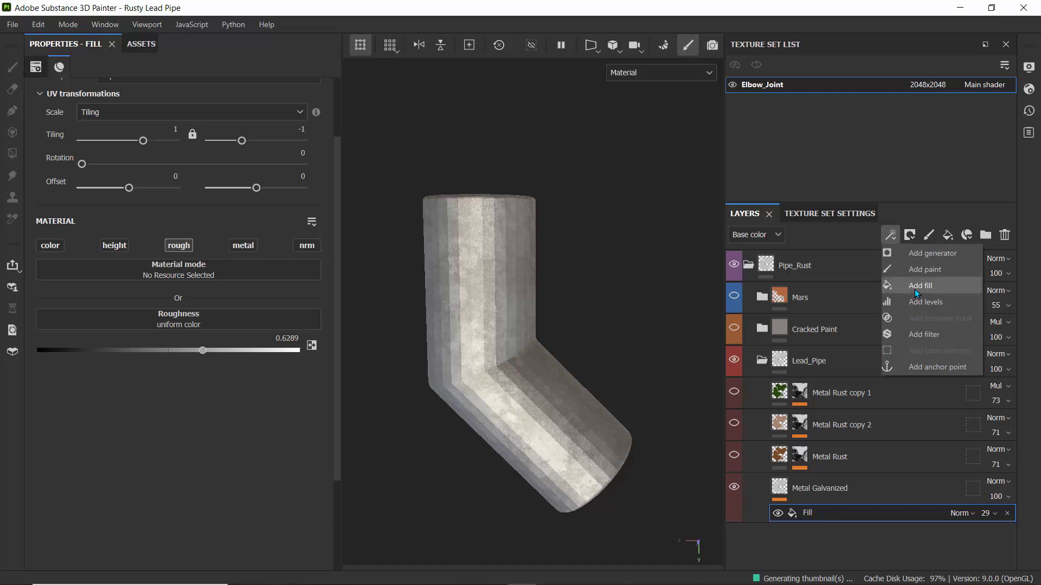
click(796, 548)
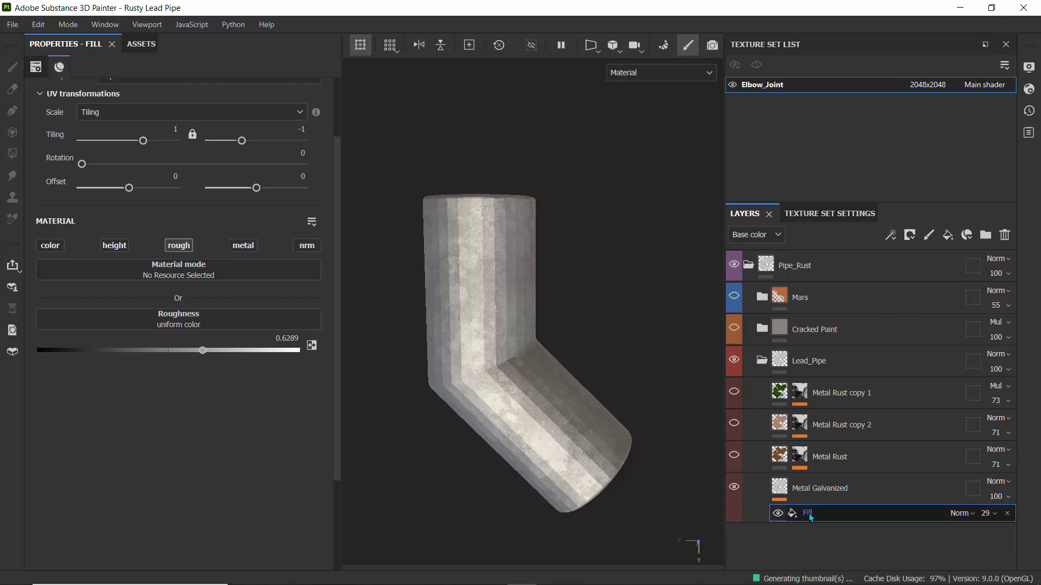
scroll(187, 402, up, 2)
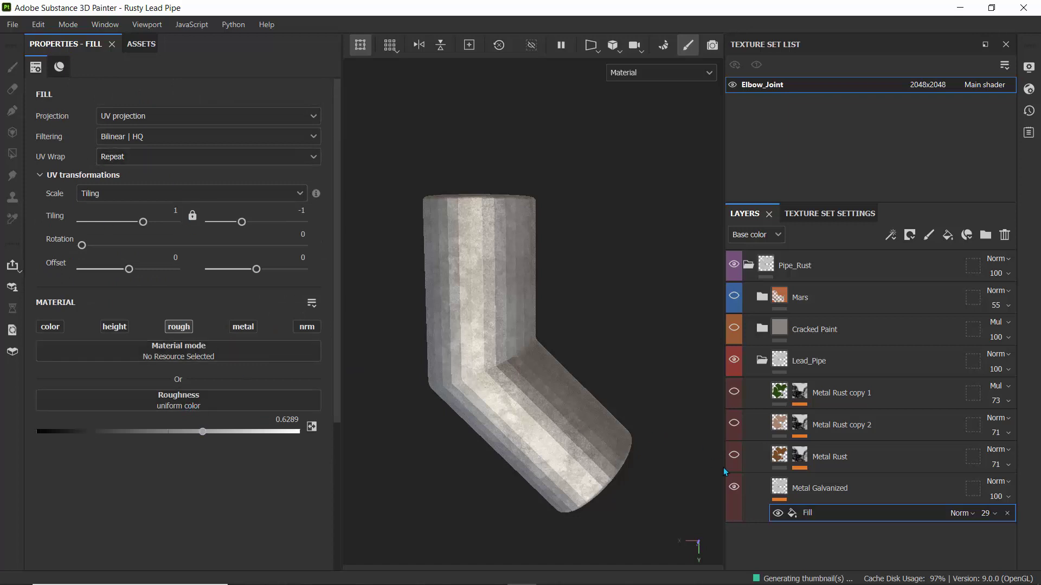
Try a pale pink DEC2C2 base colour on the Fill effect, then disable the colour channel.
click(54, 327)
click(202, 421)
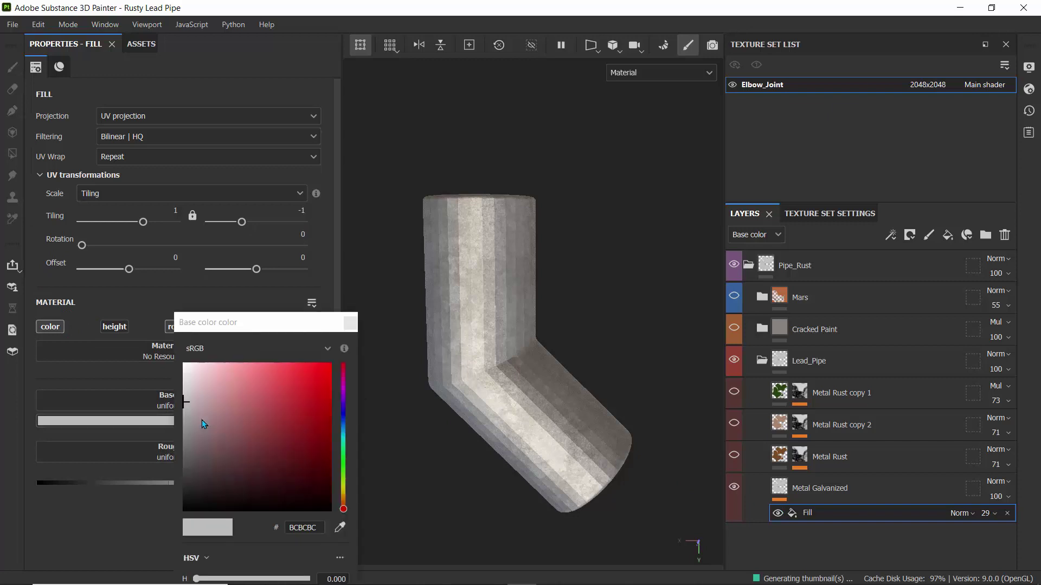
click(252, 414)
click(201, 383)
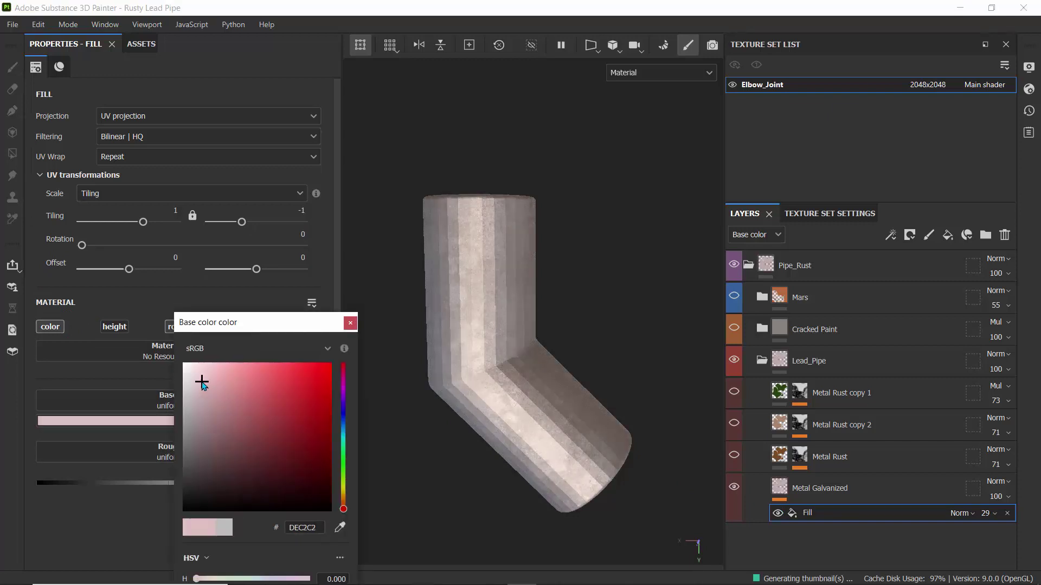
click(163, 329)
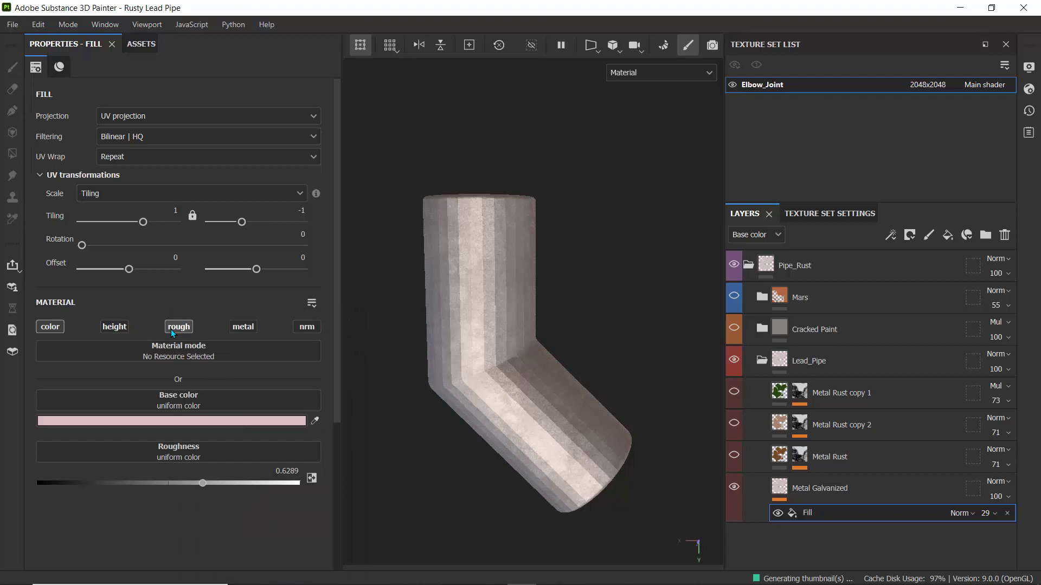
click(170, 330)
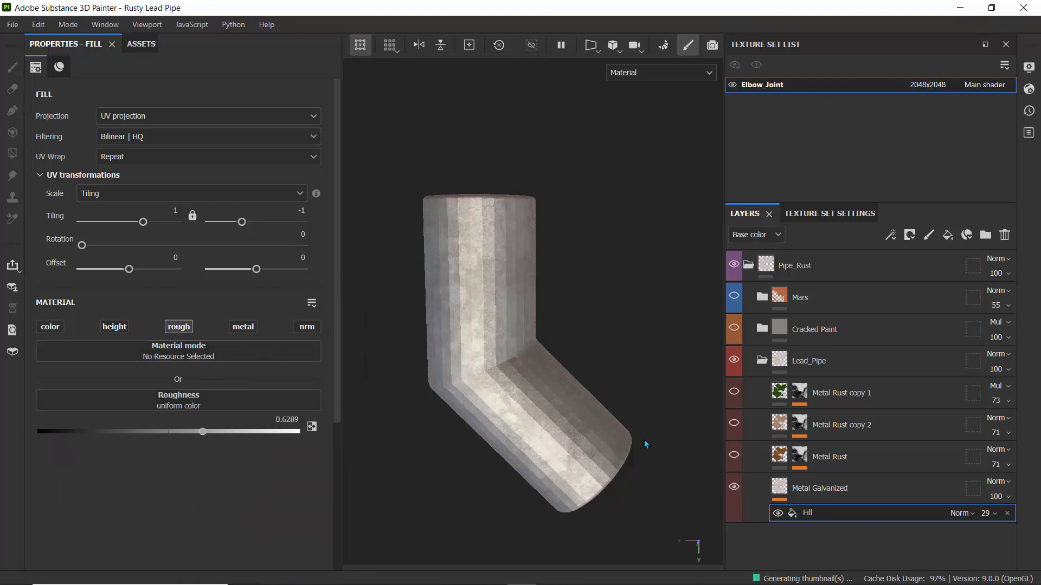
Select the Metal Galvanized layer and browse its material presets without changing them.
click(783, 488)
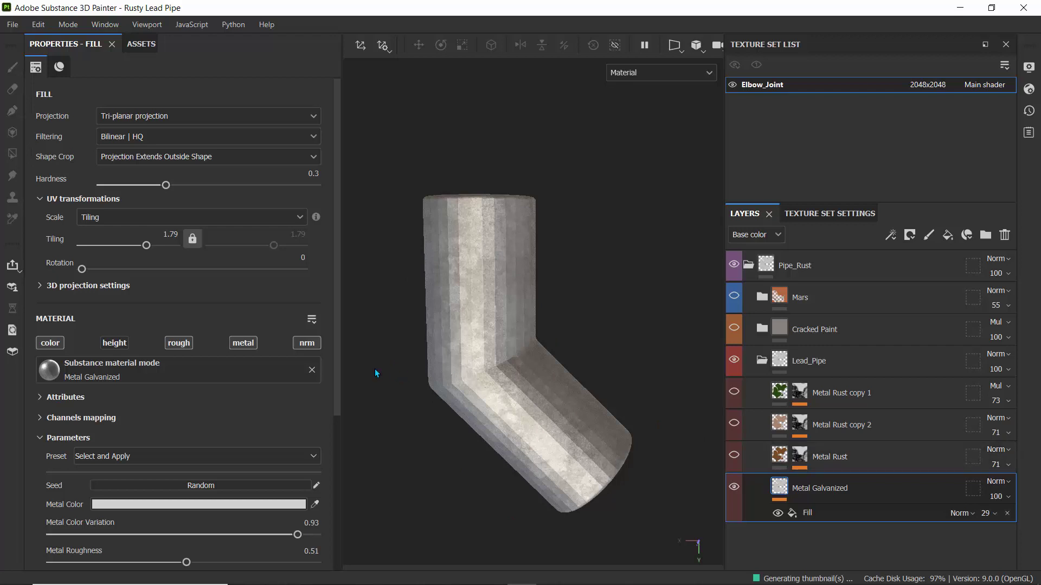
click(273, 456)
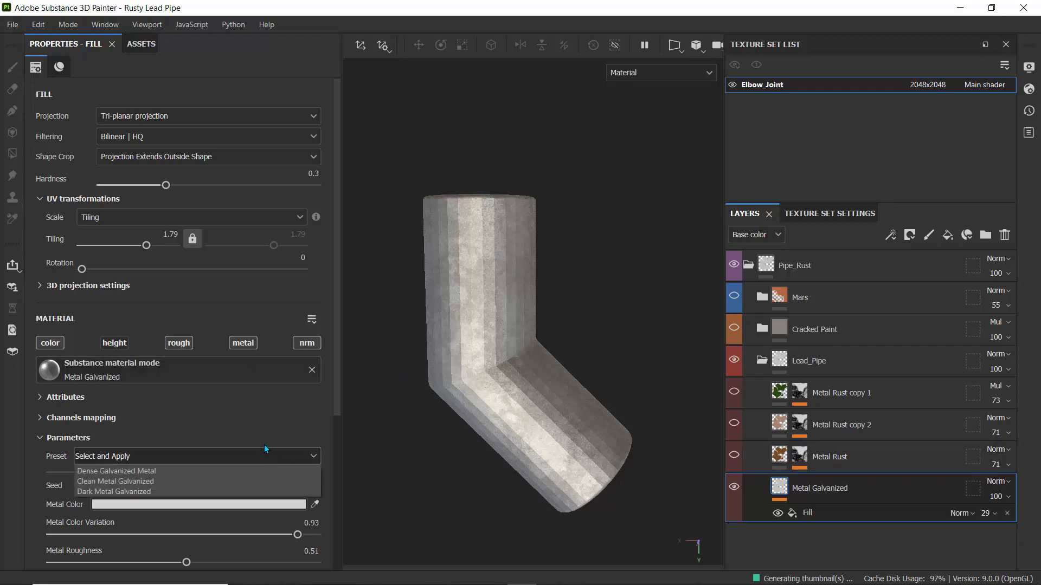
click(268, 431)
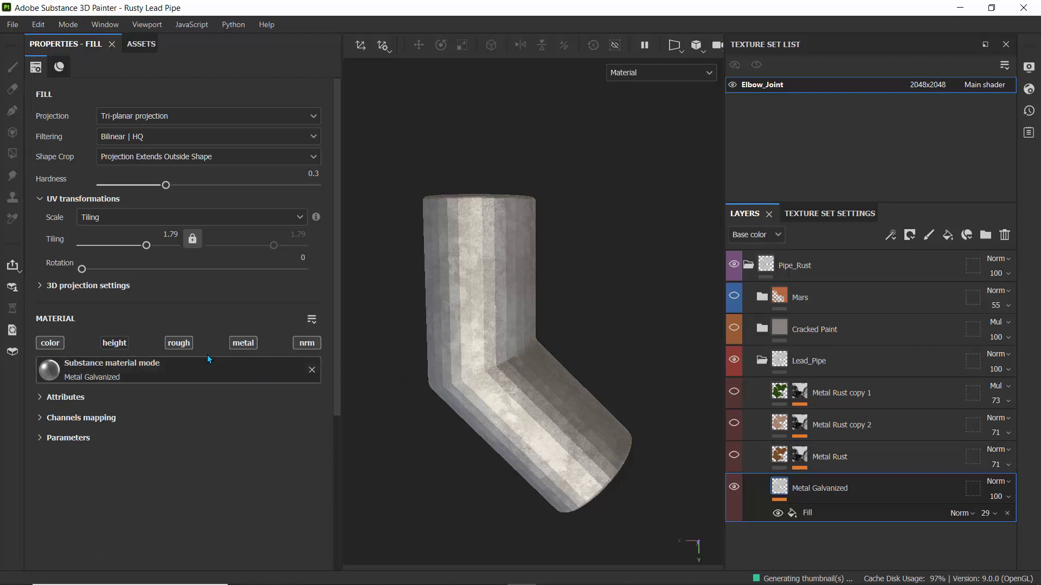
Make the Metal Rust layer visible and toggle its Dripping Rust mask effect to compare.
click(775, 456)
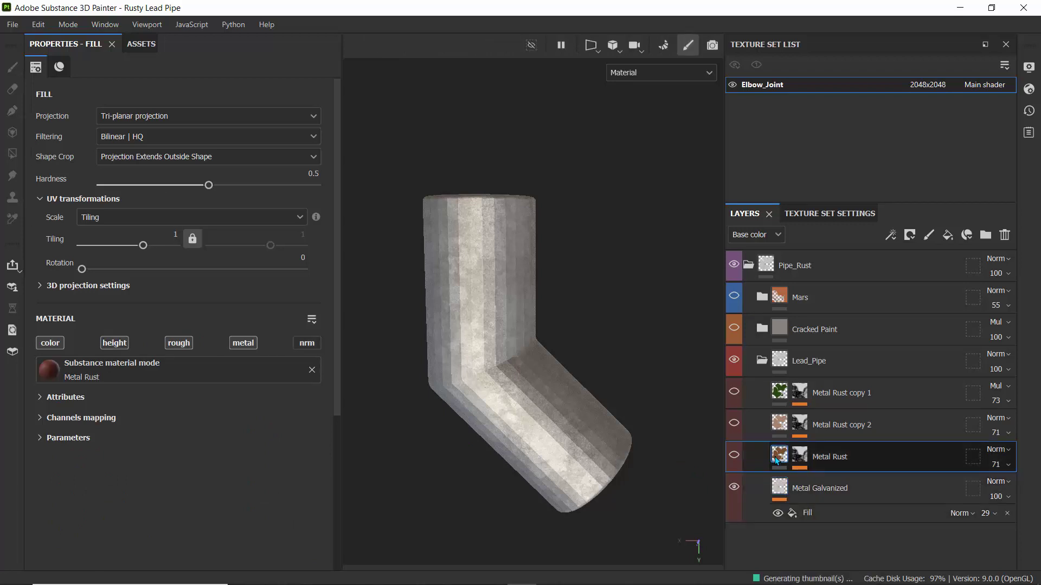
click(734, 455)
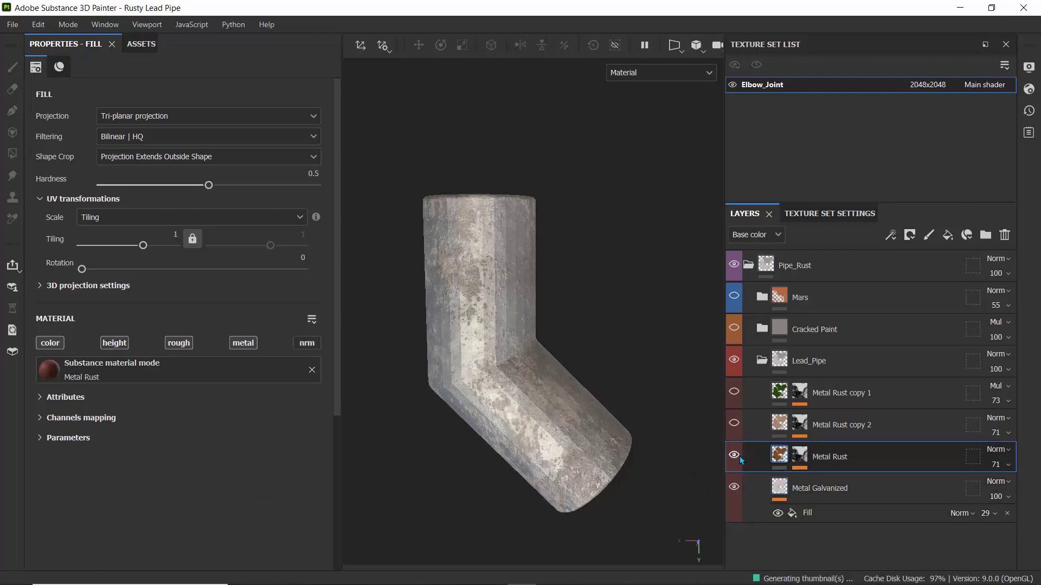
click(796, 460)
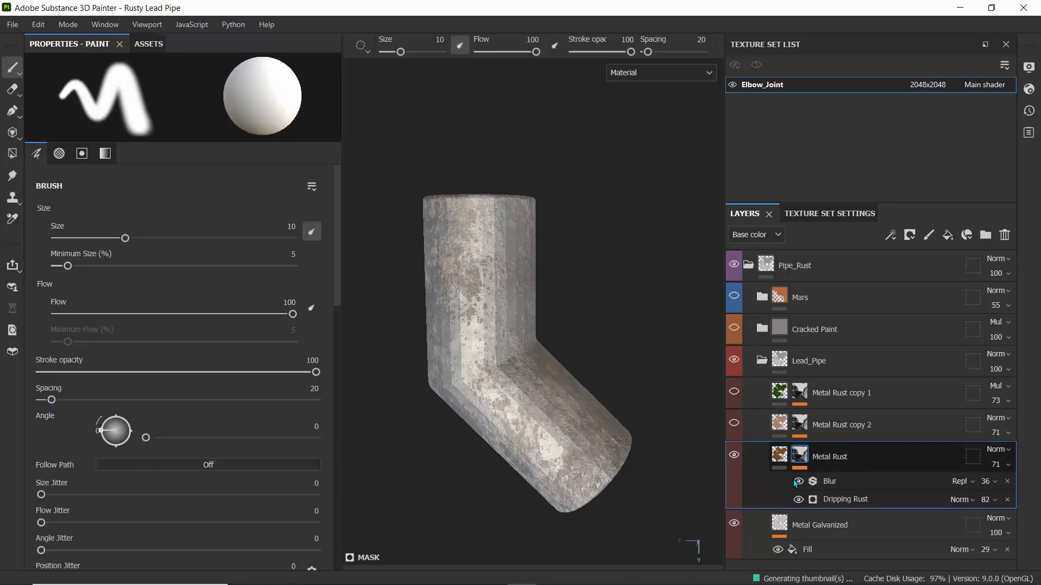
click(798, 499)
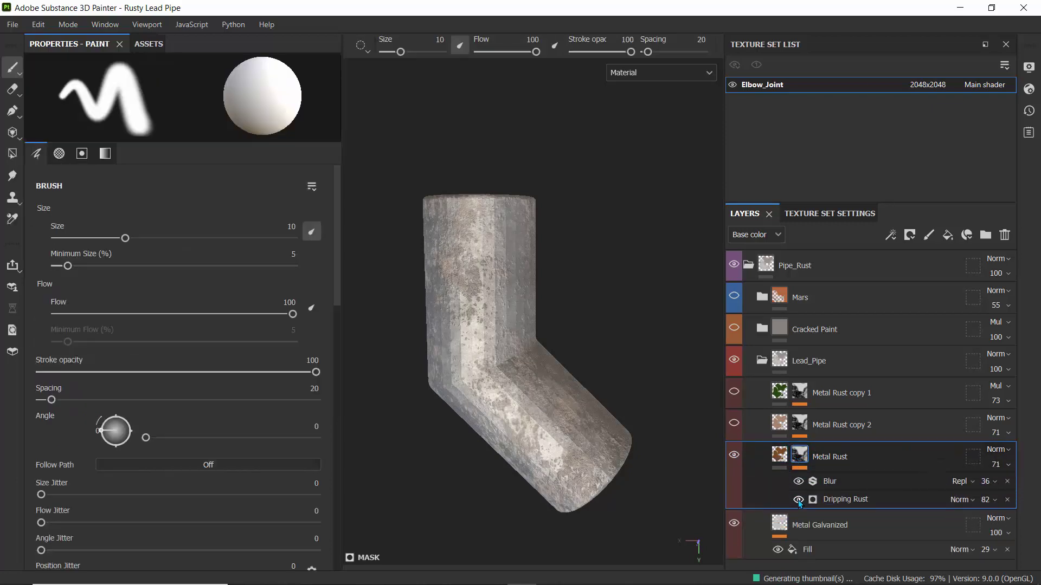
click(832, 500)
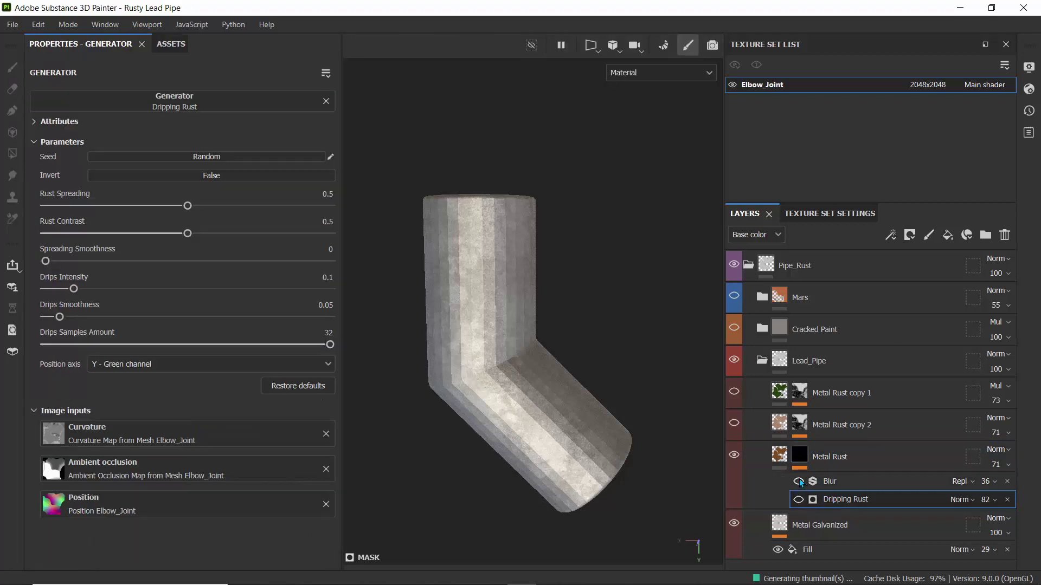
click(798, 499)
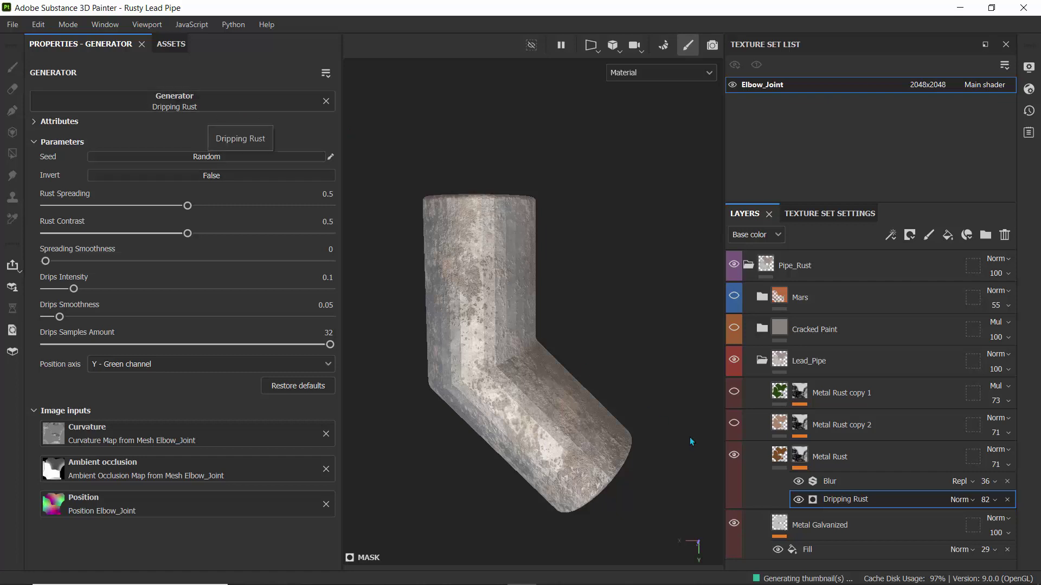
Browse the available mask effects and mask types, then toggle Dripping Rust off and on.
click(891, 235)
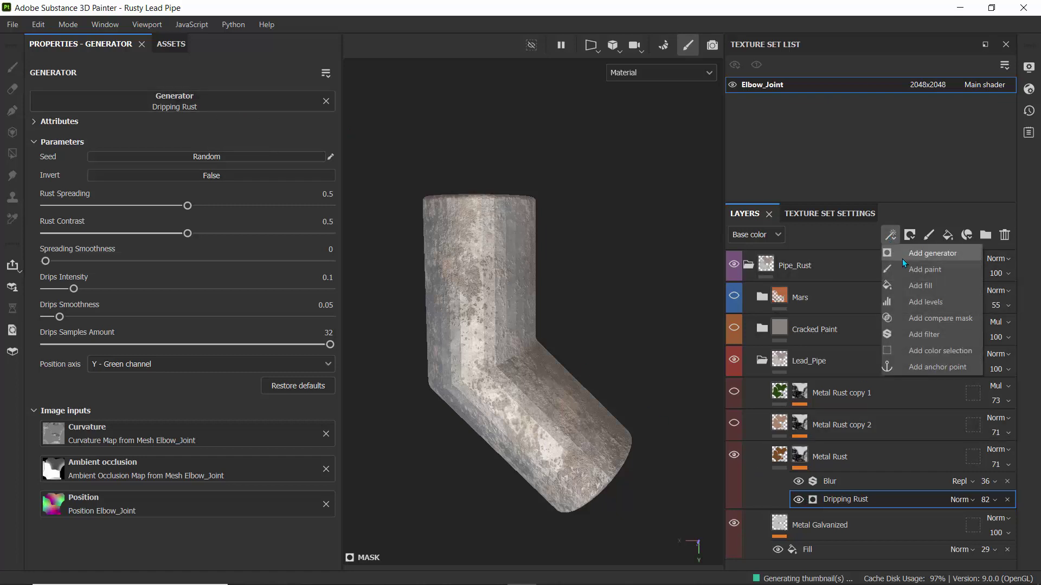
click(792, 451)
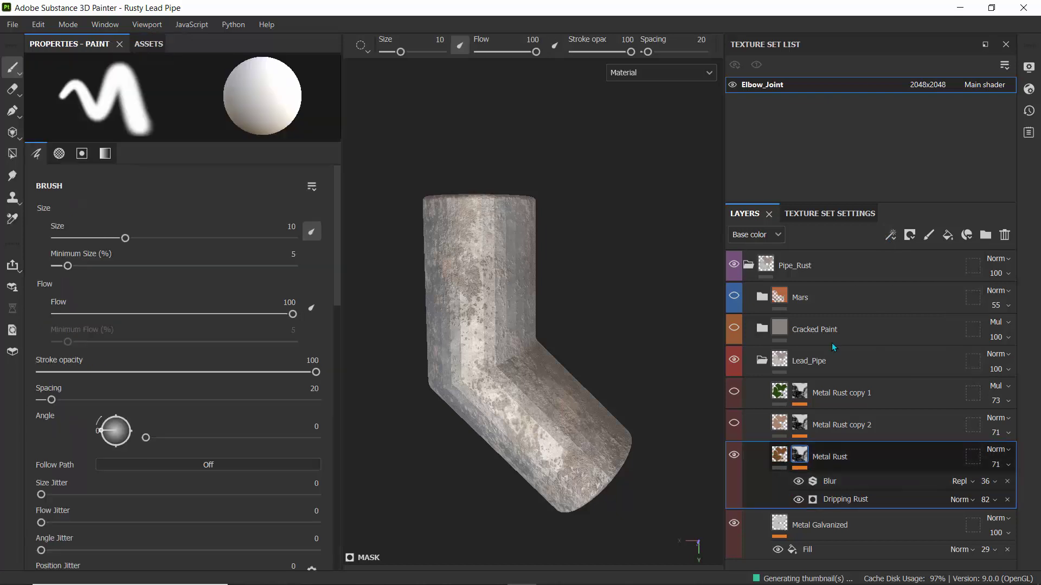
click(906, 240)
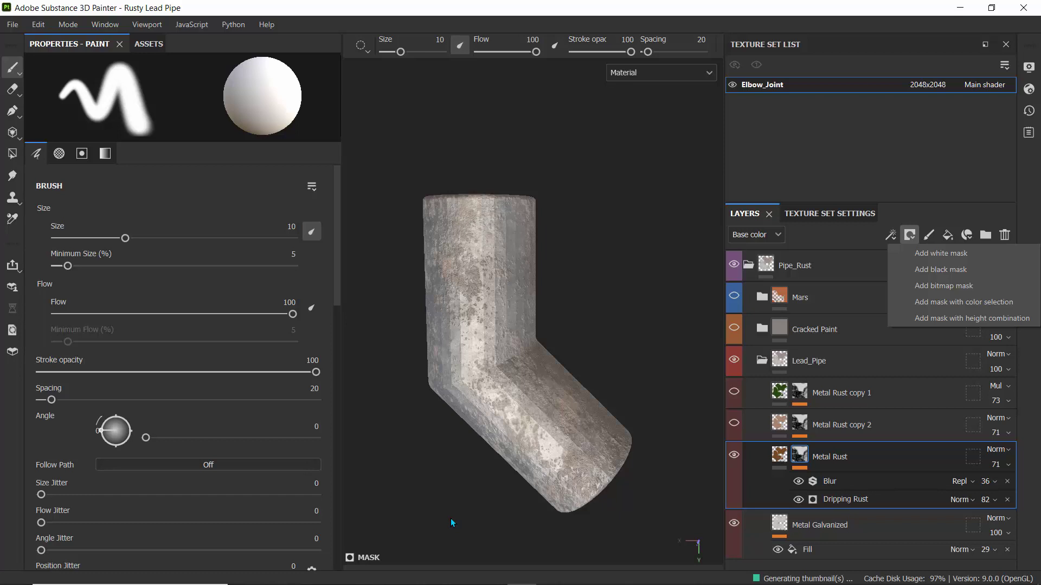
click(667, 291)
click(798, 500)
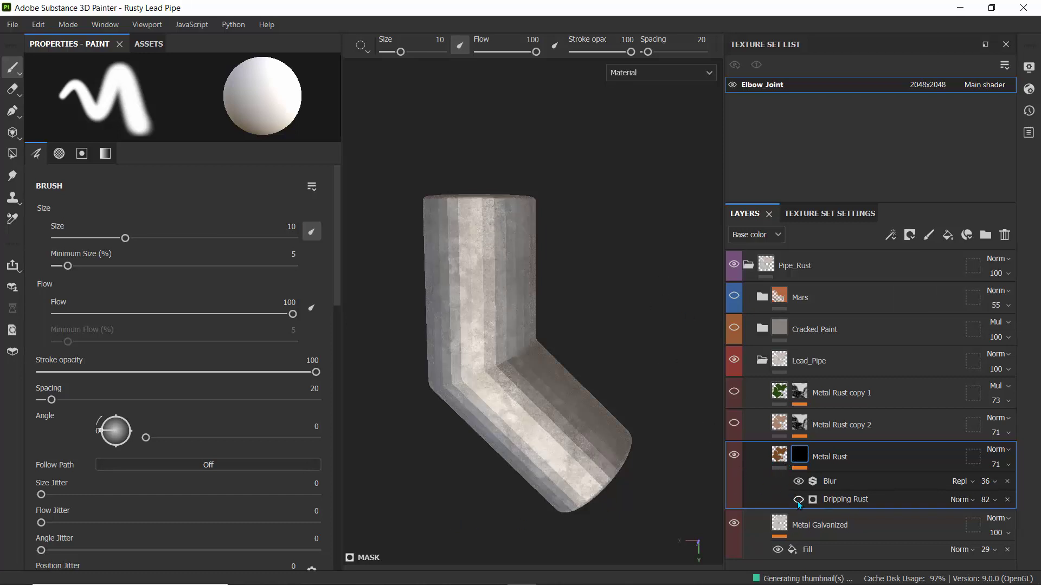
click(799, 499)
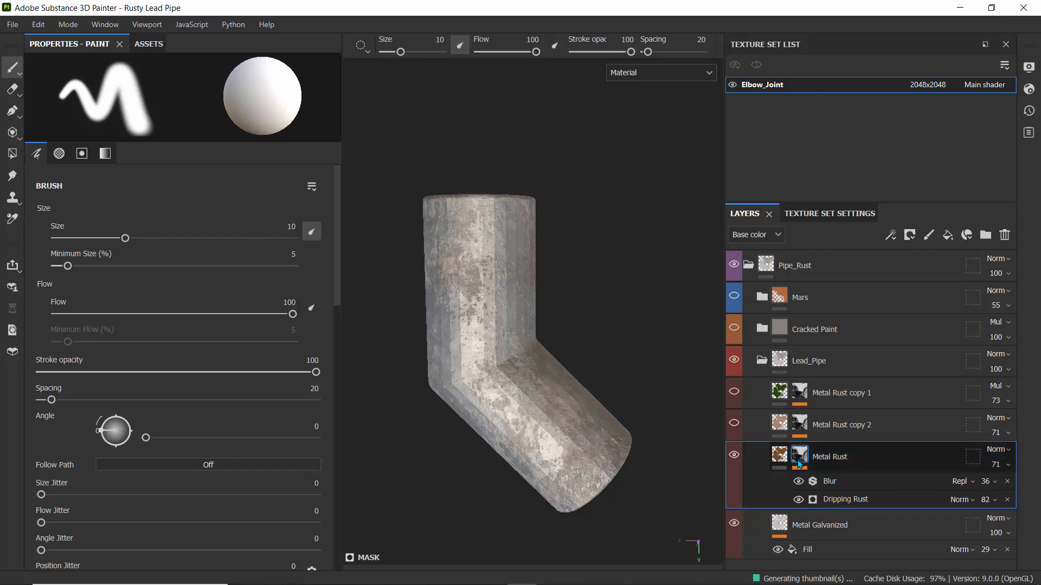
Display the Metal Rust black-and-white mask in the viewport and orbit to inspect it.
mouse_move(799, 464)
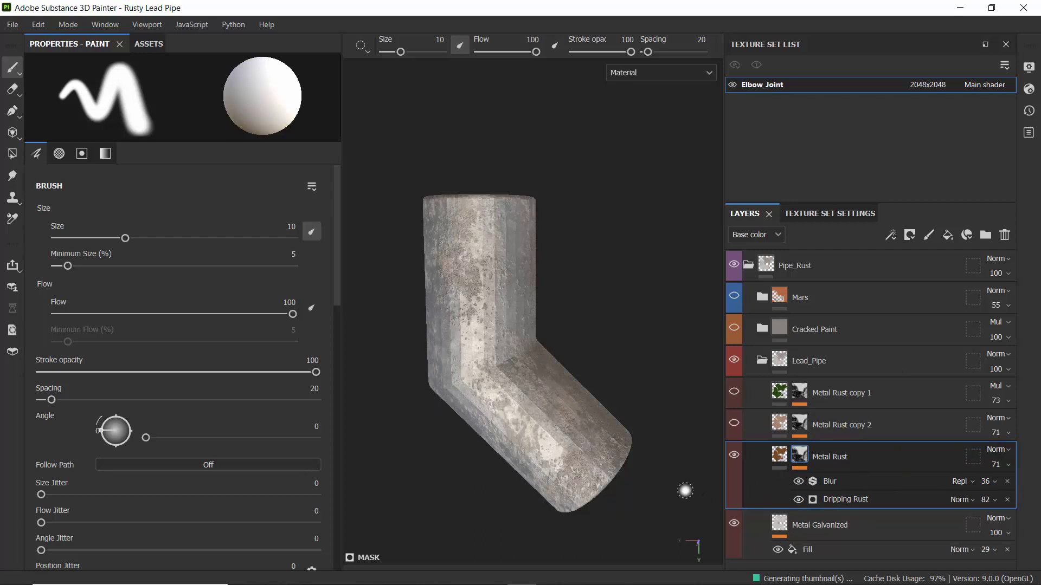
alt+click(795, 462)
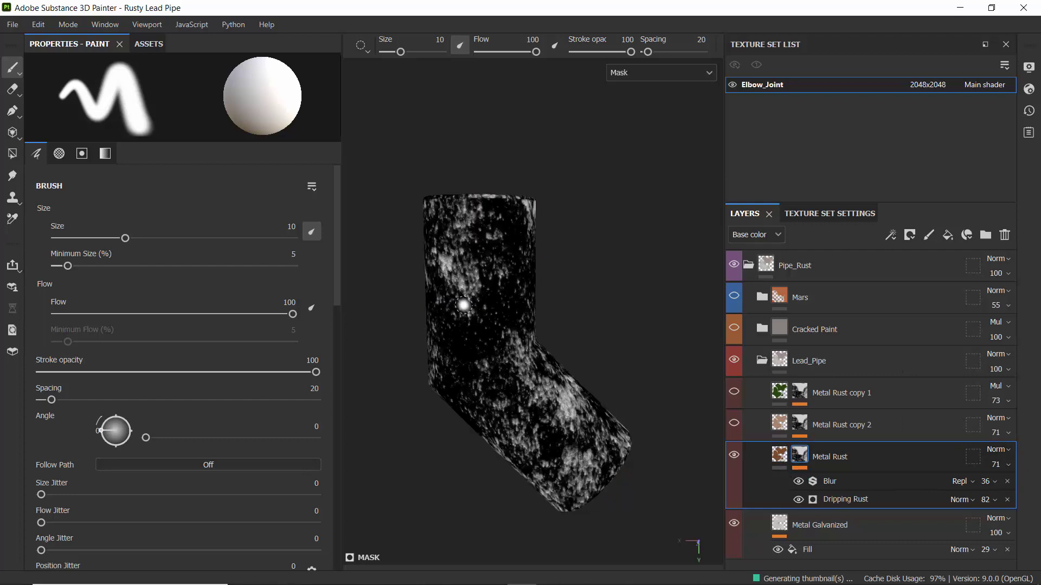
scroll(461, 303, up, 3)
alt+drag(458, 304, 536, 369)
On the Metal Rust fill, toggle the normal channel and switch off the height channel.
click(782, 457)
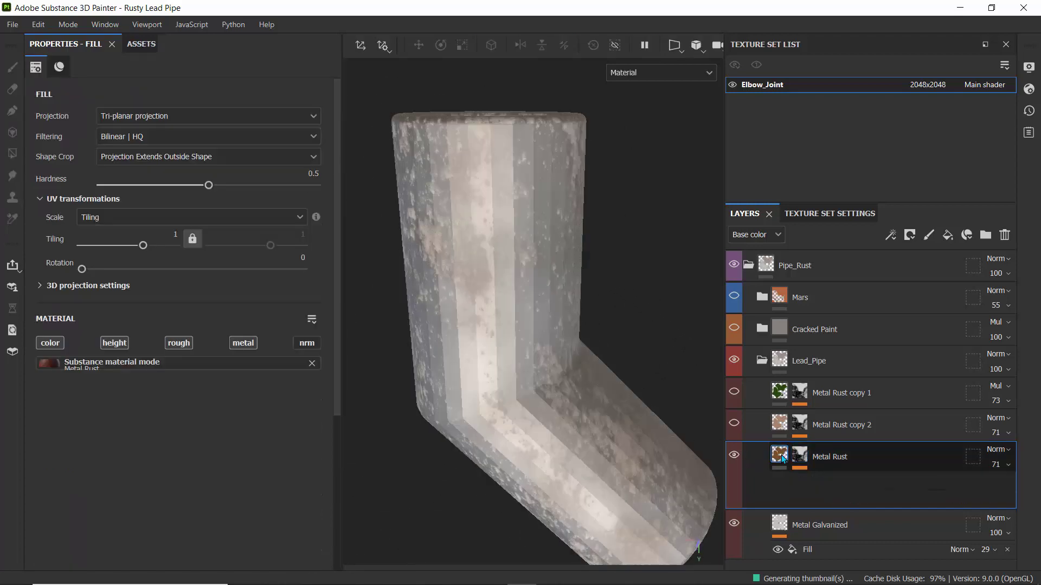
scroll(445, 283, up, 5)
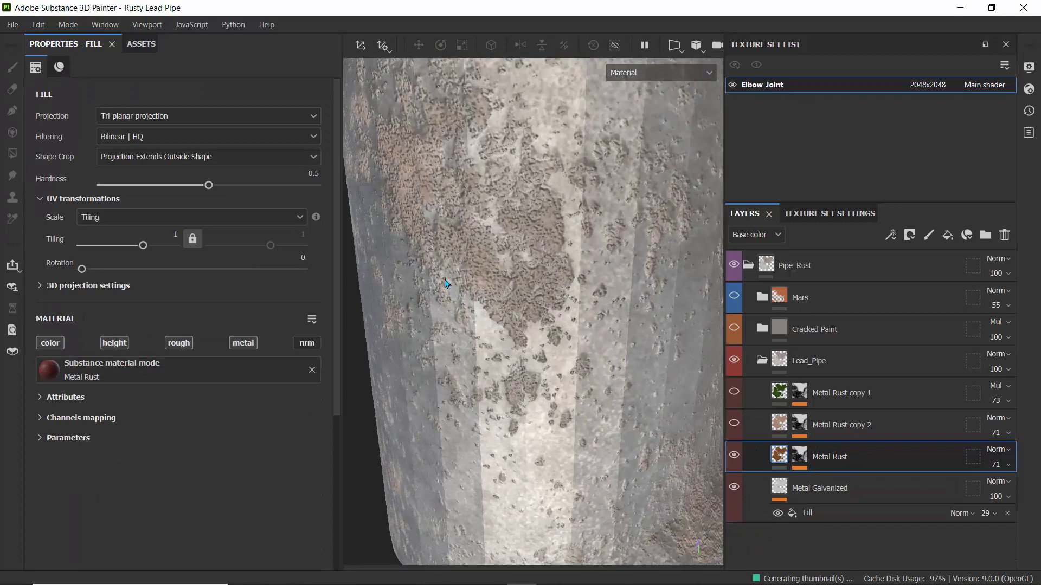
scroll(465, 325, down, 5)
alt+drag(434, 275, 471, 305)
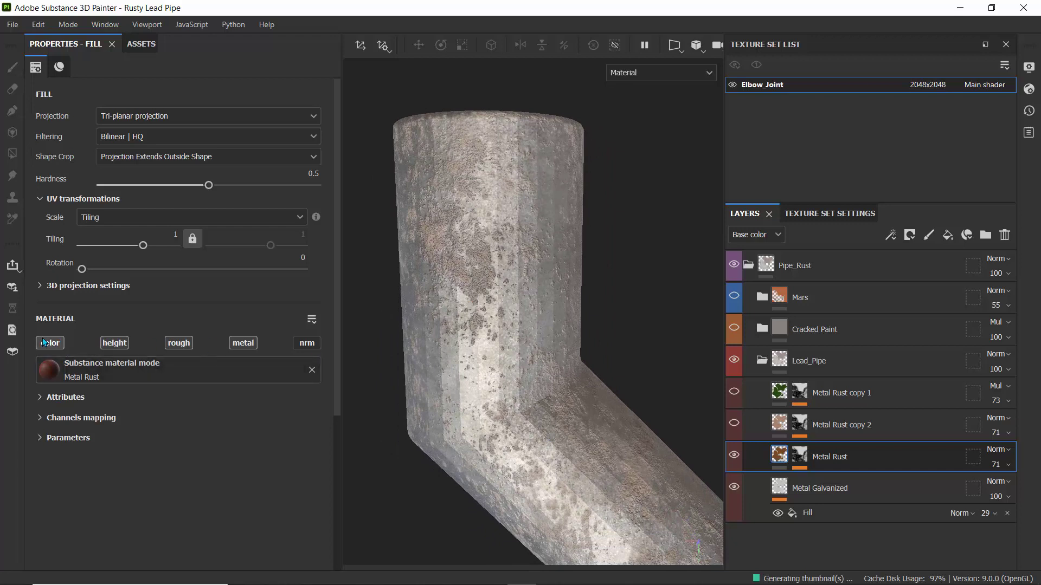
click(305, 347)
click(123, 344)
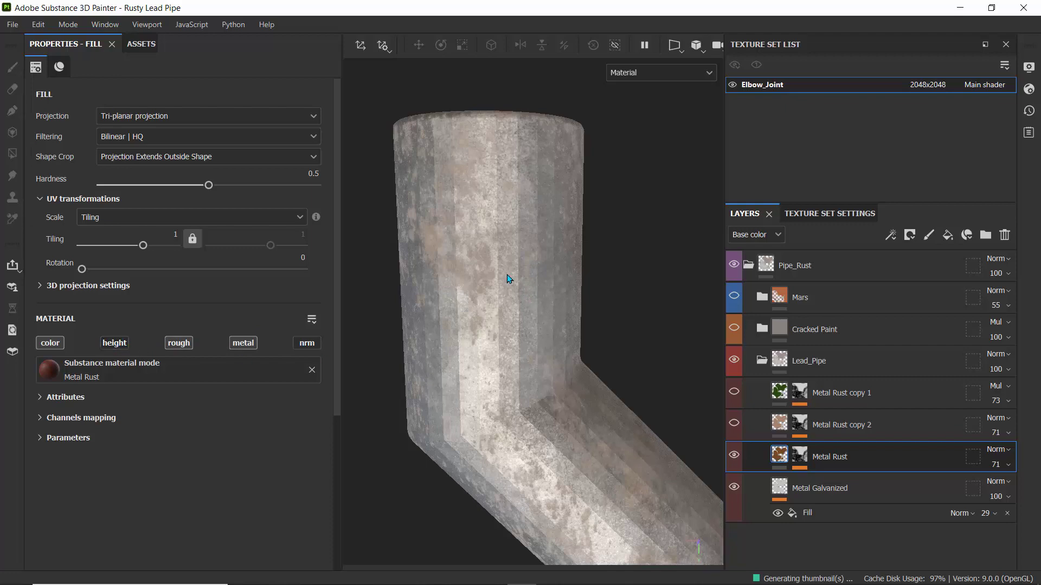
alt+drag(509, 279, 353, 357)
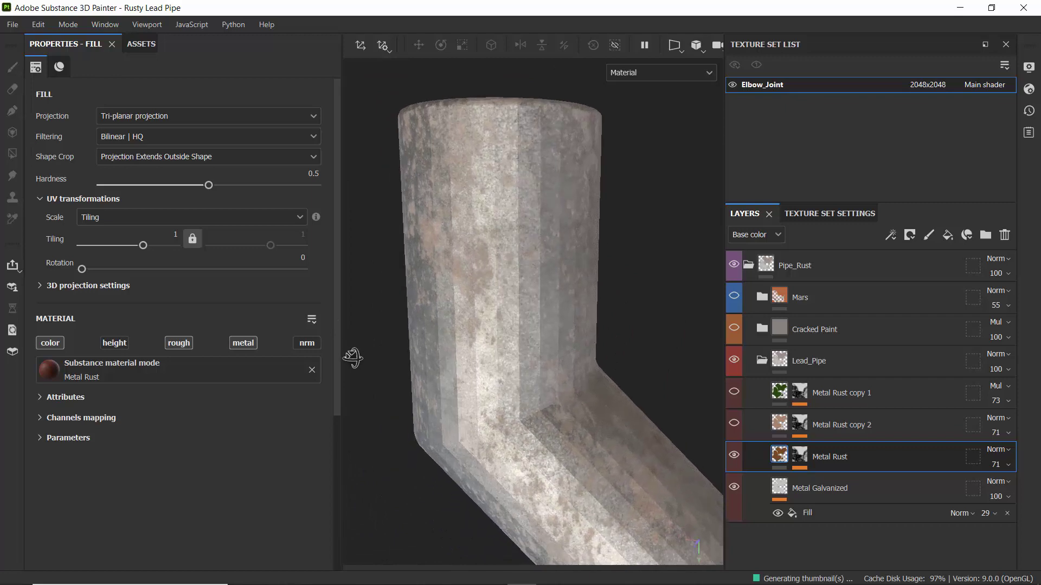
Make Metal Rust copy 2 visible and orbit the elbow to see the added rust.
click(734, 425)
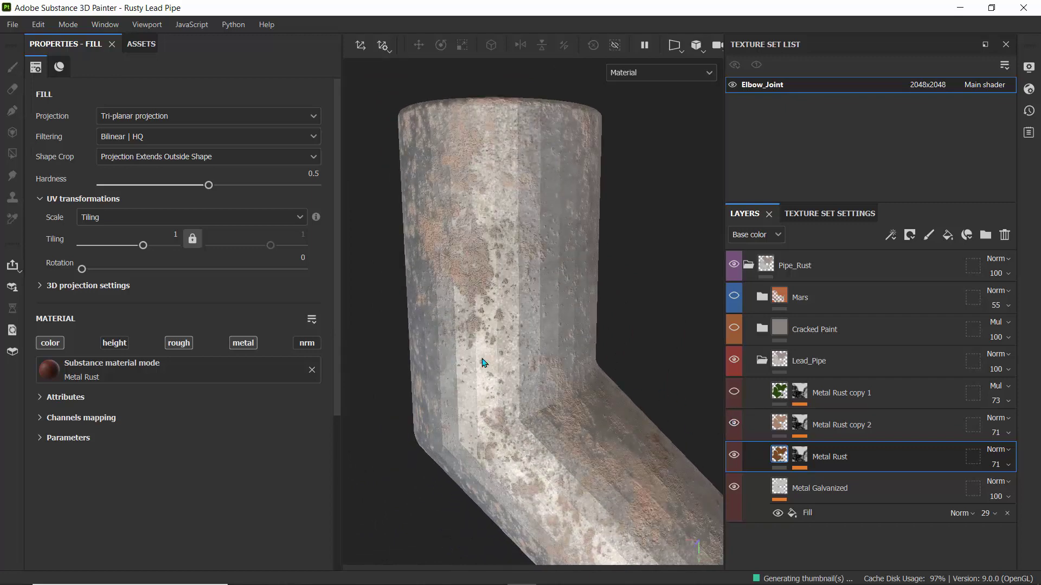
scroll(440, 242, down, 3)
alt+drag(428, 238, 450, 231)
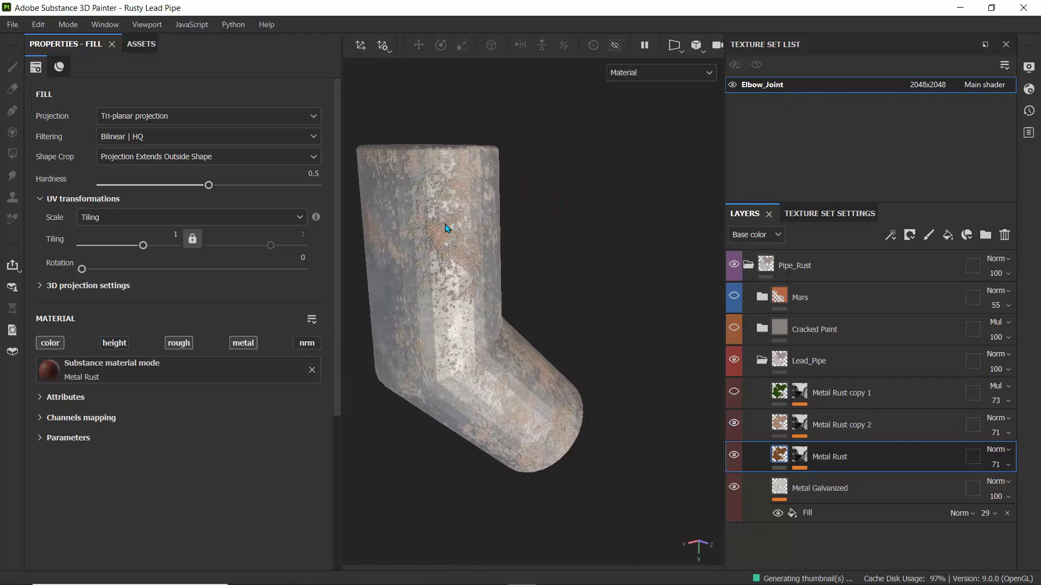
scroll(443, 227, up, 4)
scroll(443, 228, down, 1)
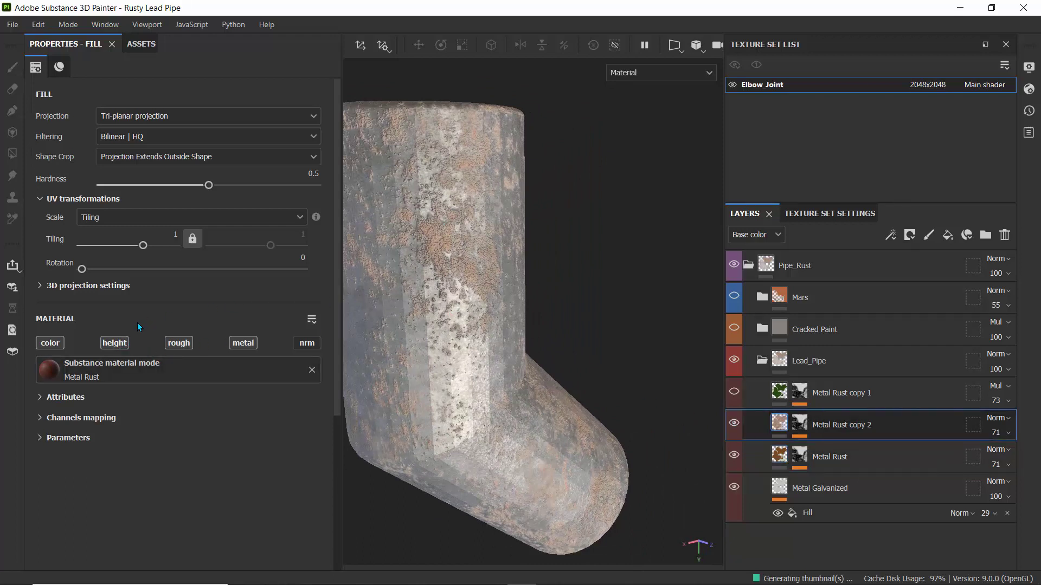
alt+drag(509, 240, 423, 226)
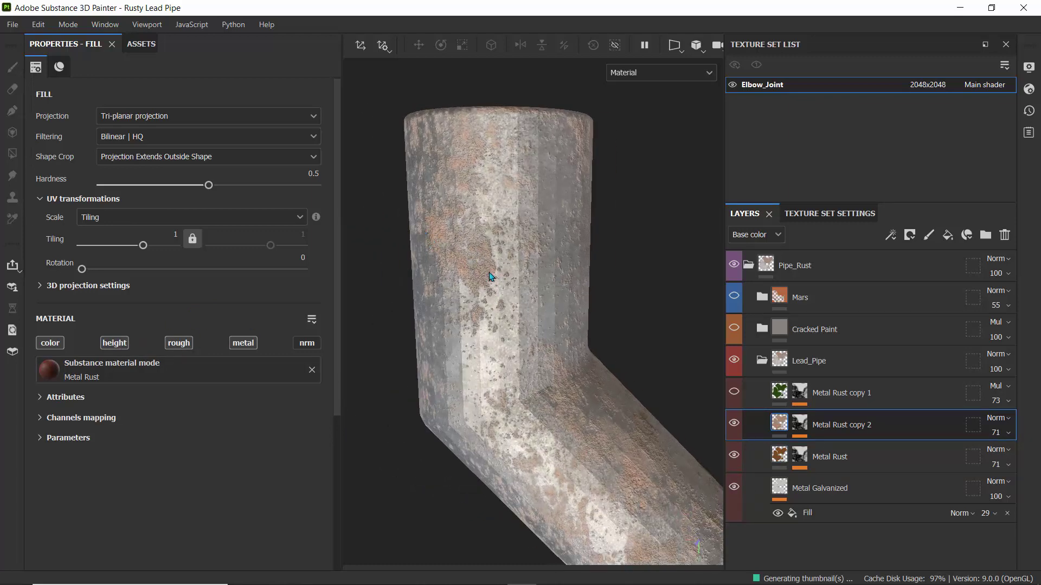
Open Metal Rust copy 2's mask to list its Blur 36 and Dripping Rust 82 effects.
click(781, 458)
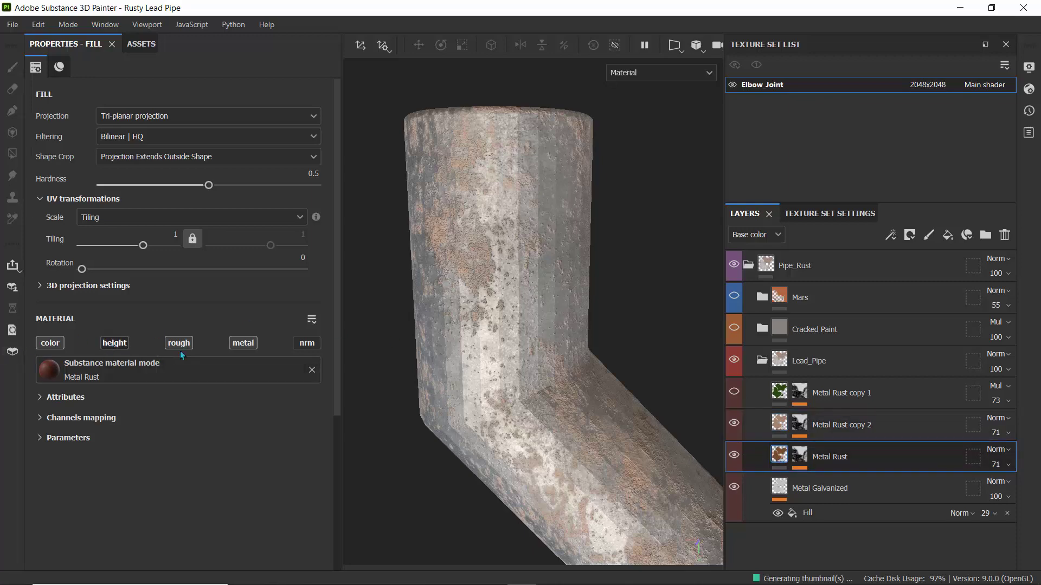
scroll(464, 229, up, 1)
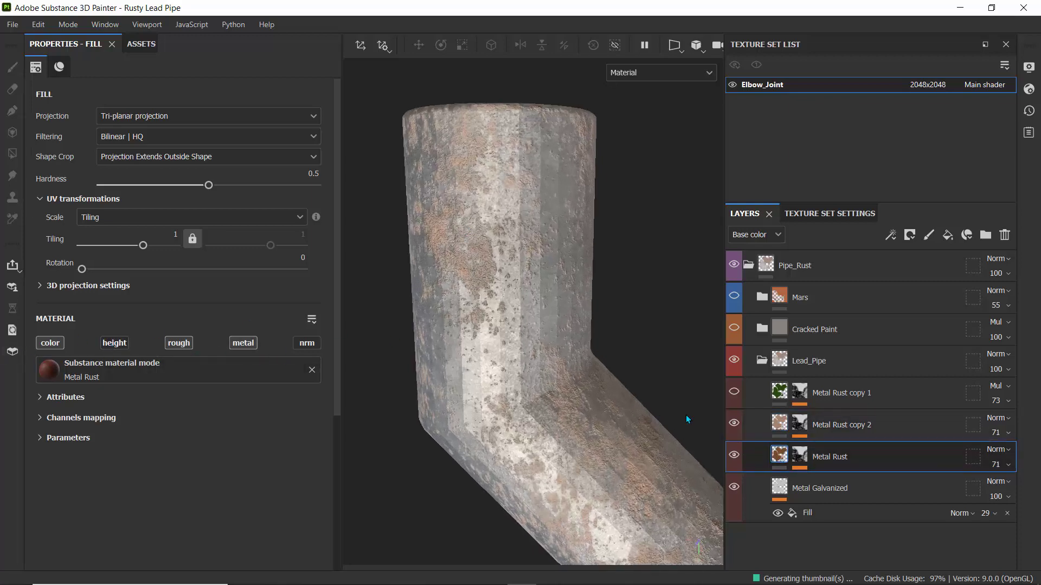
click(779, 430)
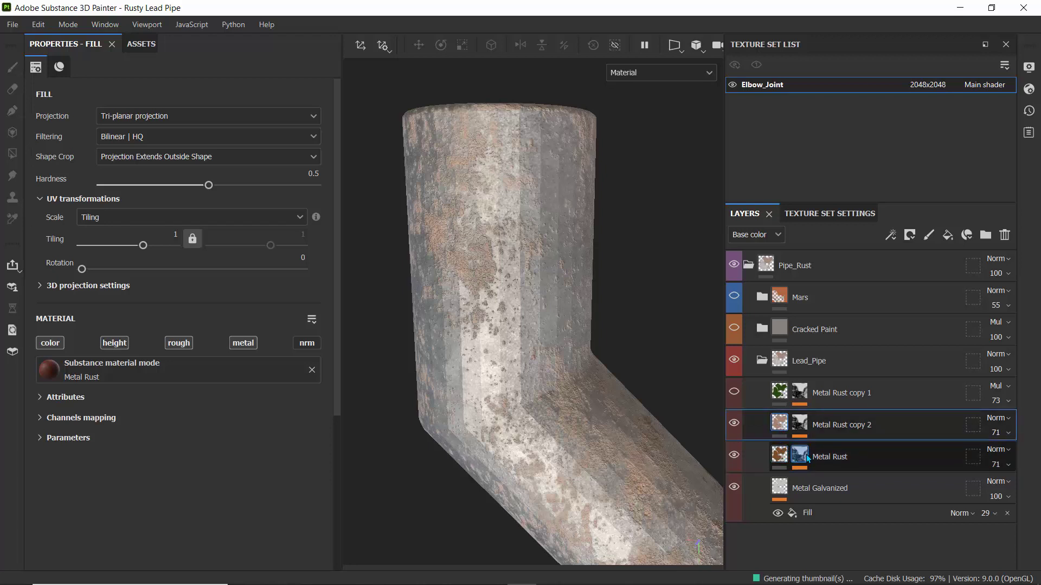
click(800, 427)
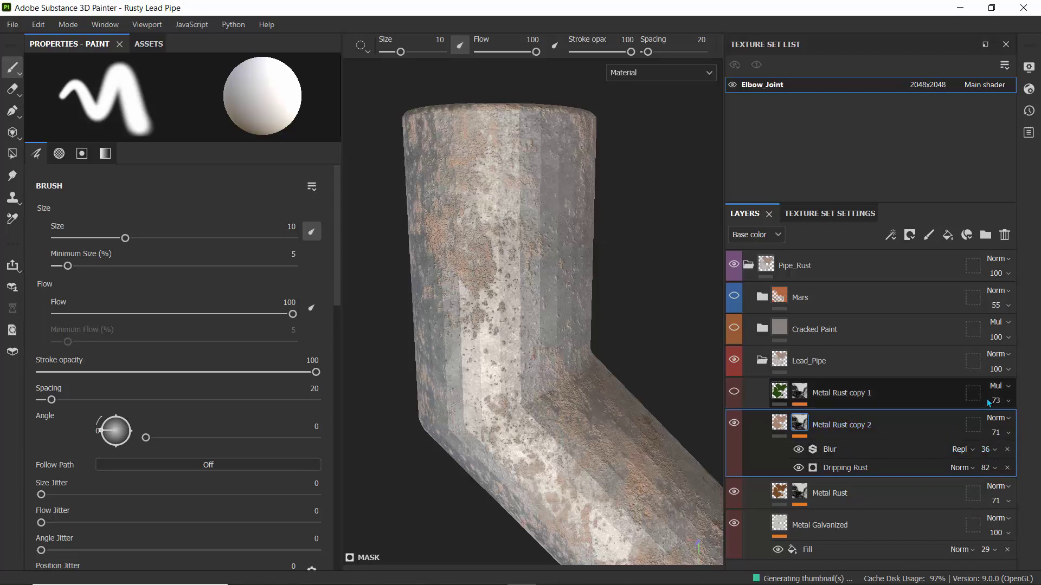
Set the Blur effect's opacity on Metal Rust copy 2's mask to 68.
click(995, 451)
drag(998, 473, 956, 479)
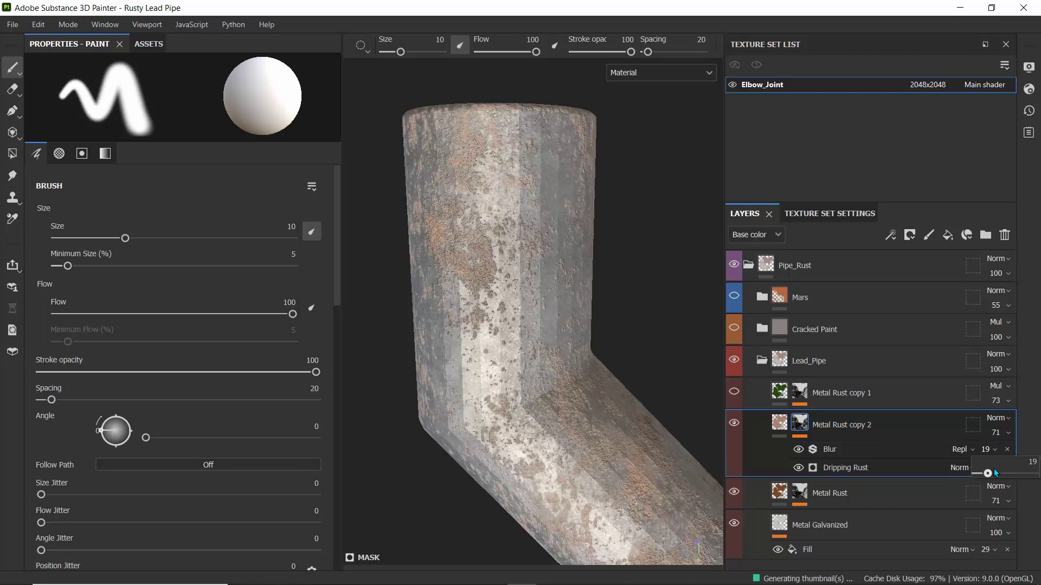
drag(1016, 479, 1017, 480)
Frame the pipe, rotate the environment lighting, and show Metal Rust copy 1's fill settings.
key(f)
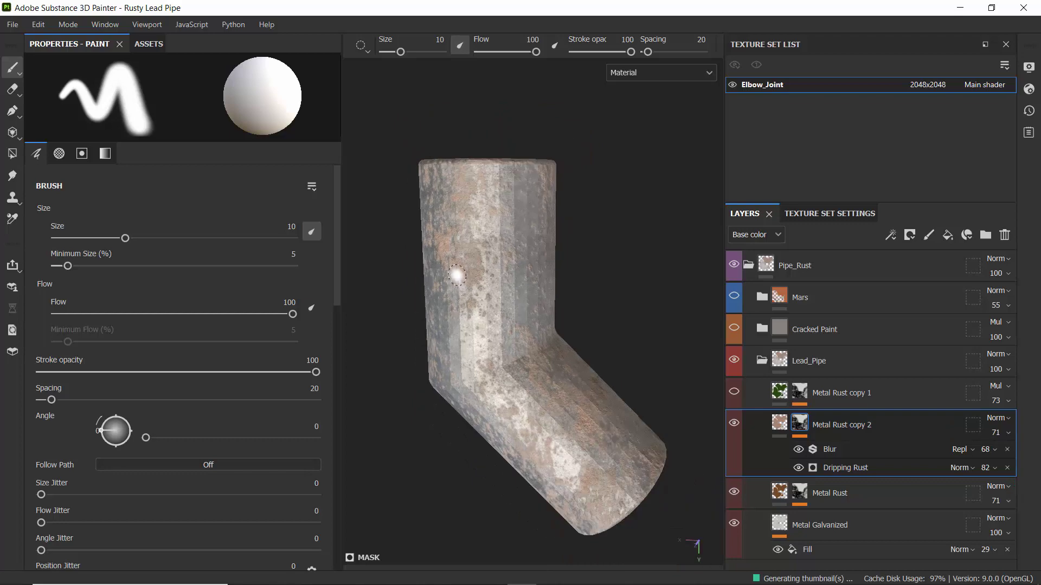
alt+drag(458, 275, 483, 262)
scroll(482, 264, up, 3)
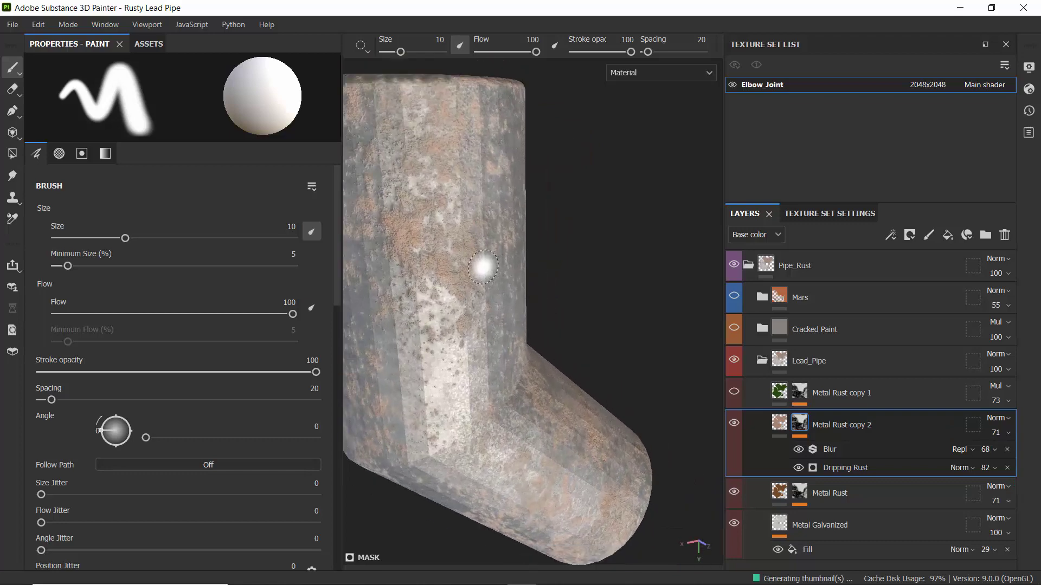
shift+right_drag(514, 303, 480, 298)
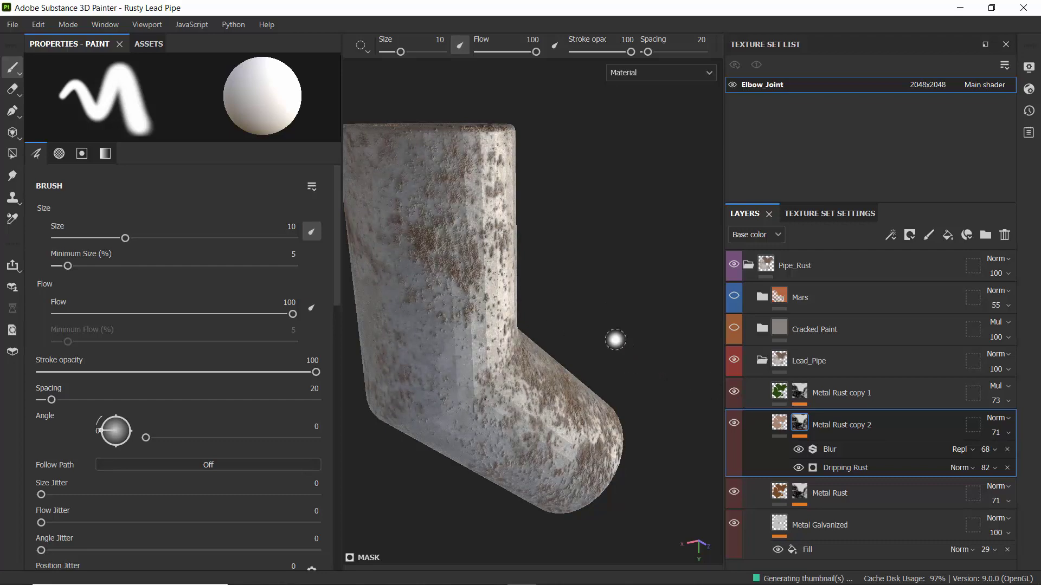
alt+drag(615, 342, 525, 301)
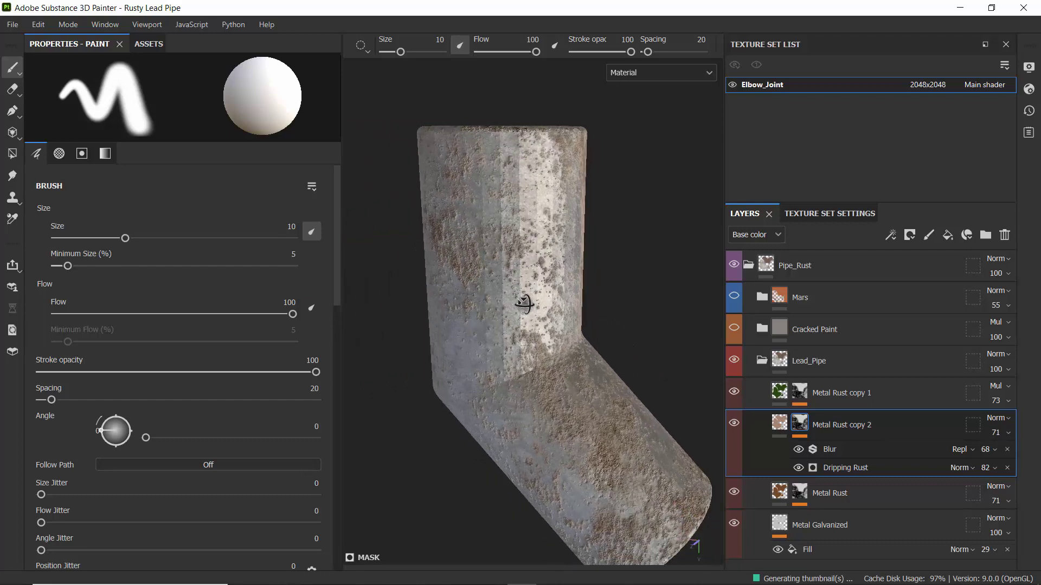
click(780, 392)
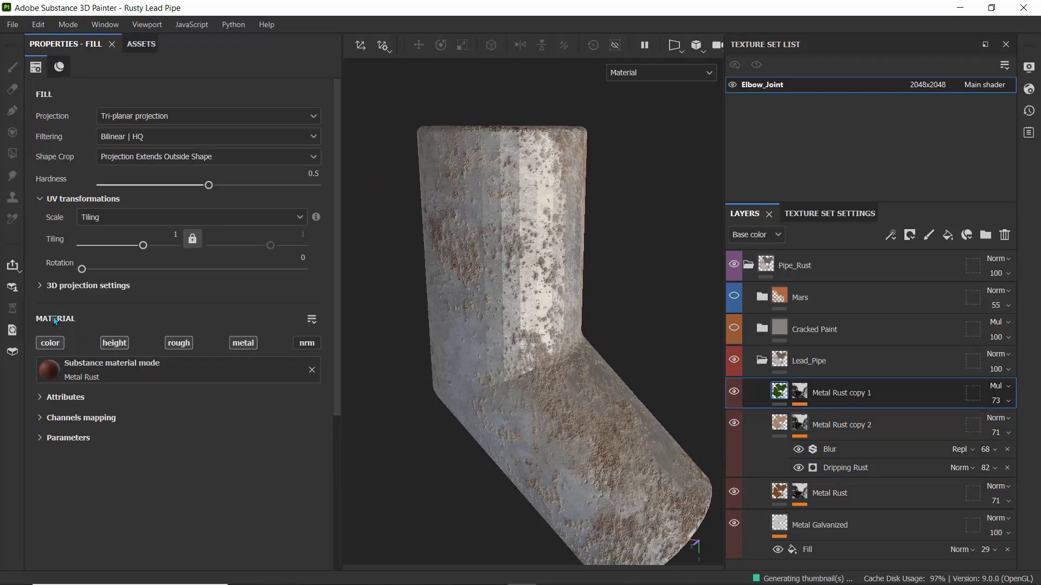
Toggle the Metal Rust copy 1 fill's colour channel off and back on to compare.
click(58, 345)
click(58, 345)
scroll(464, 277, down, 2)
scroll(256, 411, down, 3)
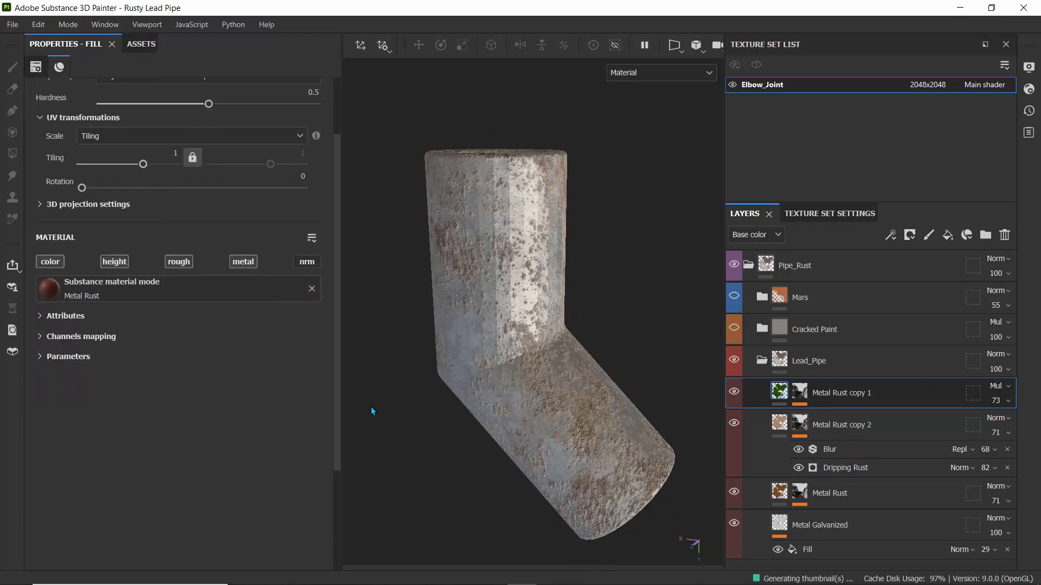
scroll(272, 360, up, 3)
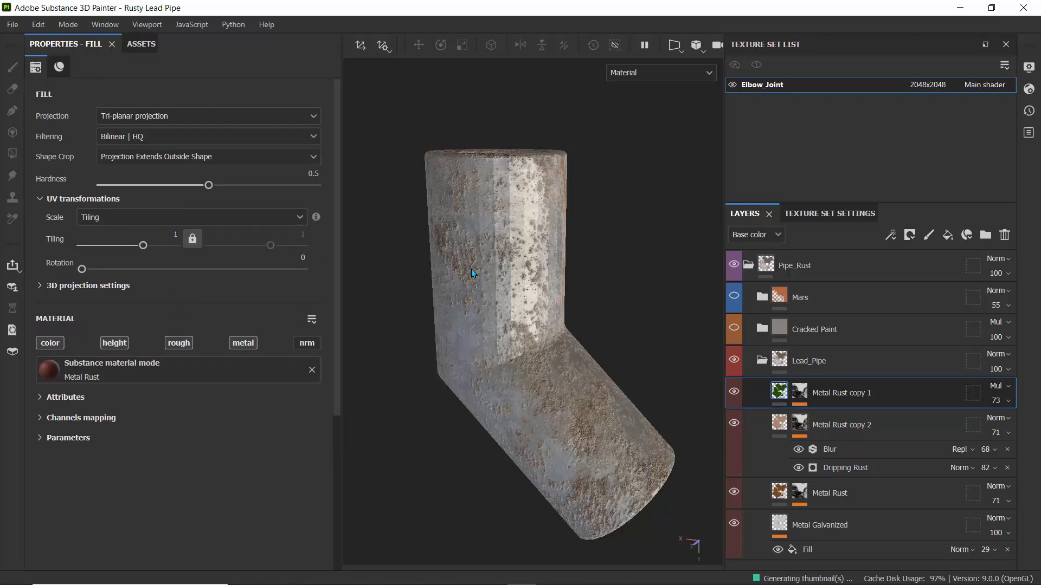
Inspect Metal Rust copy 1's mask stack, then add a new paint layer above it.
click(799, 394)
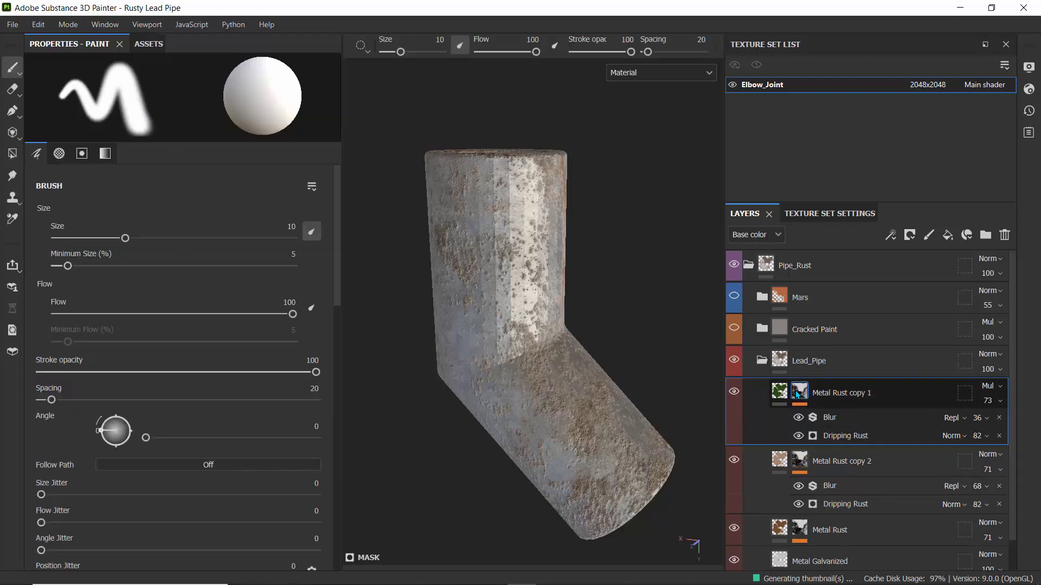
click(753, 396)
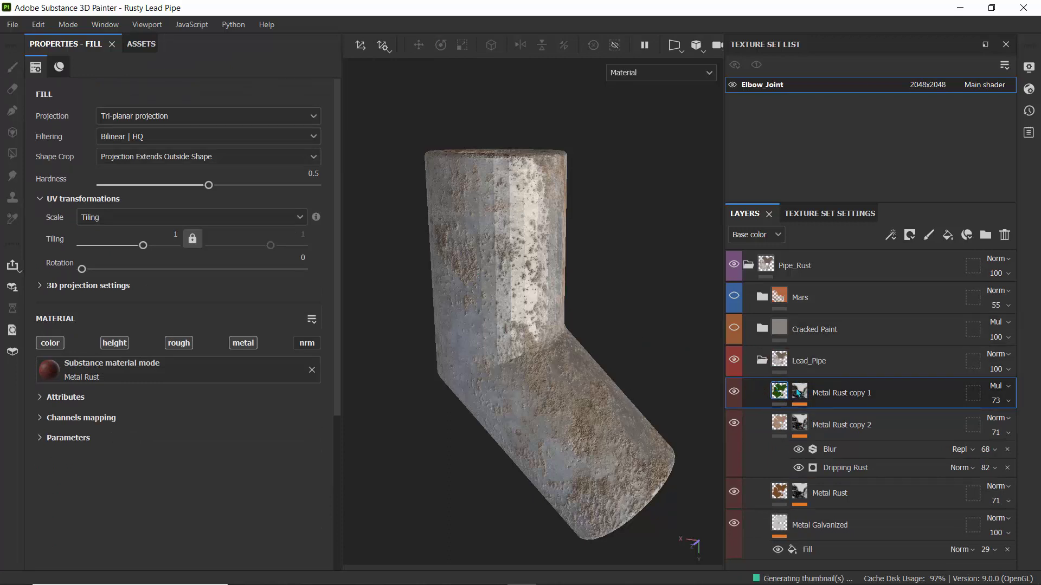
click(929, 235)
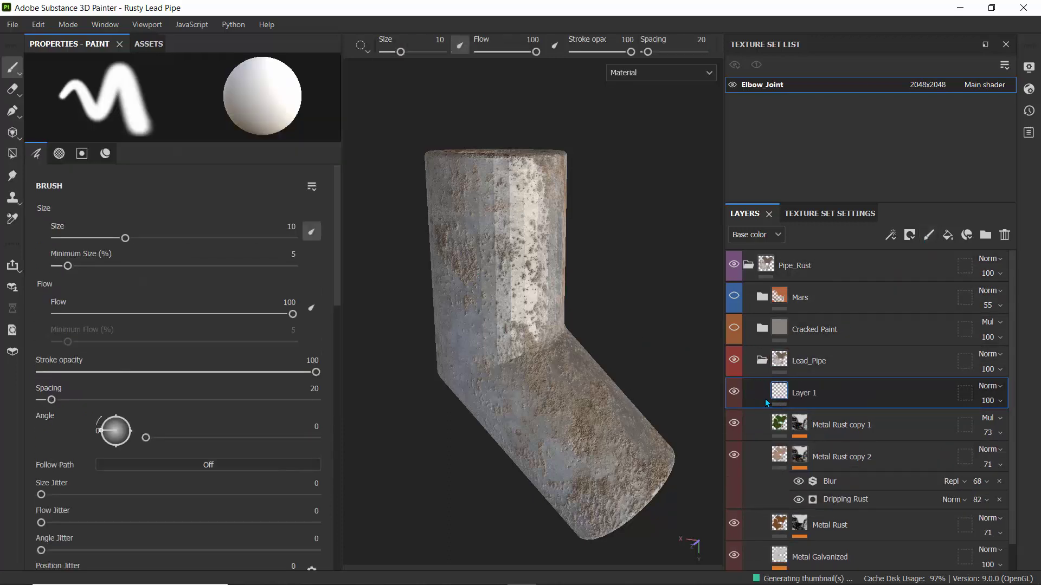
Choose the Cracks brush from the brush assets for painting.
click(151, 44)
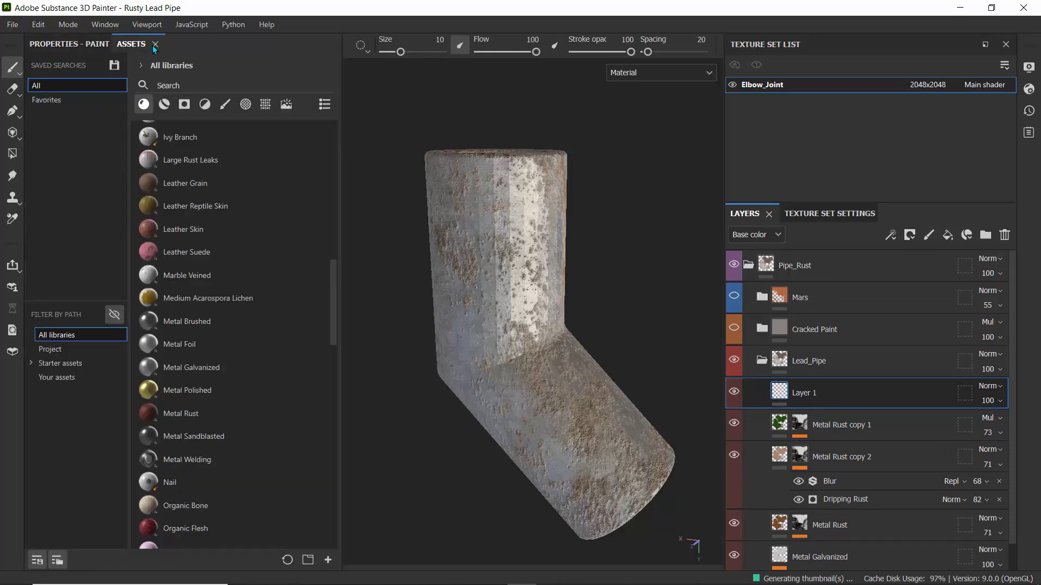
click(223, 104)
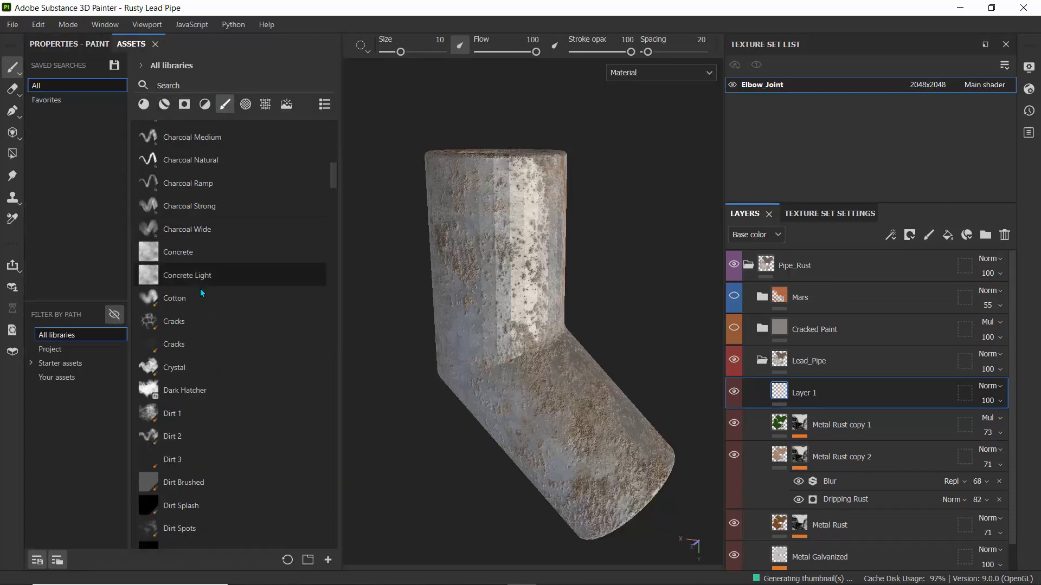
click(181, 323)
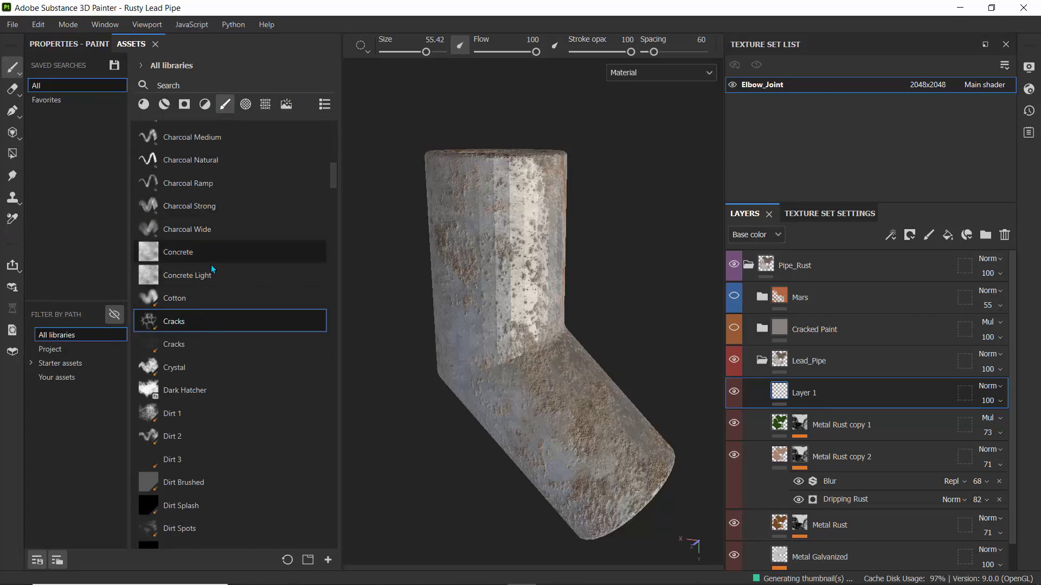
click(79, 45)
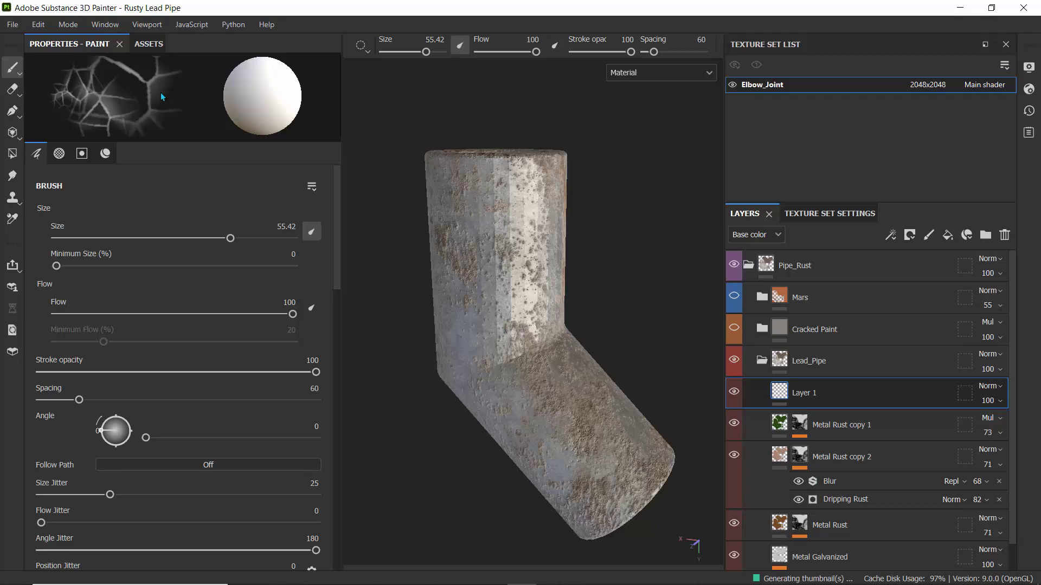
Paint crack patterns across the pipe's upper section and elbow, shrinking the brush for finer cracks.
drag(460, 261, 475, 292)
drag(472, 244, 498, 217)
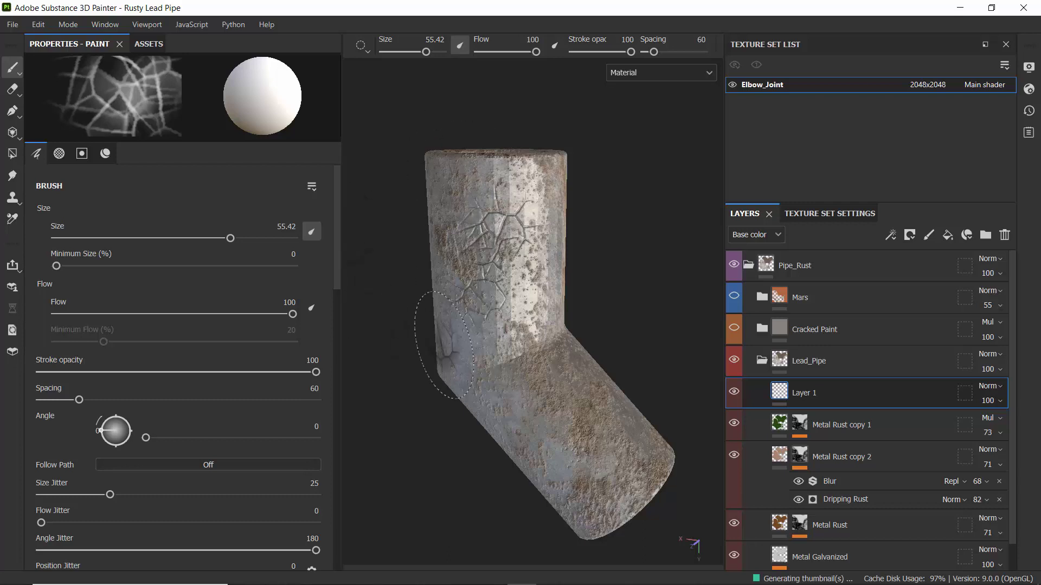
mouse_move(520, 360)
mouse_down()
mouse_move(551, 383)
mouse_move(563, 418)
mouse_up()
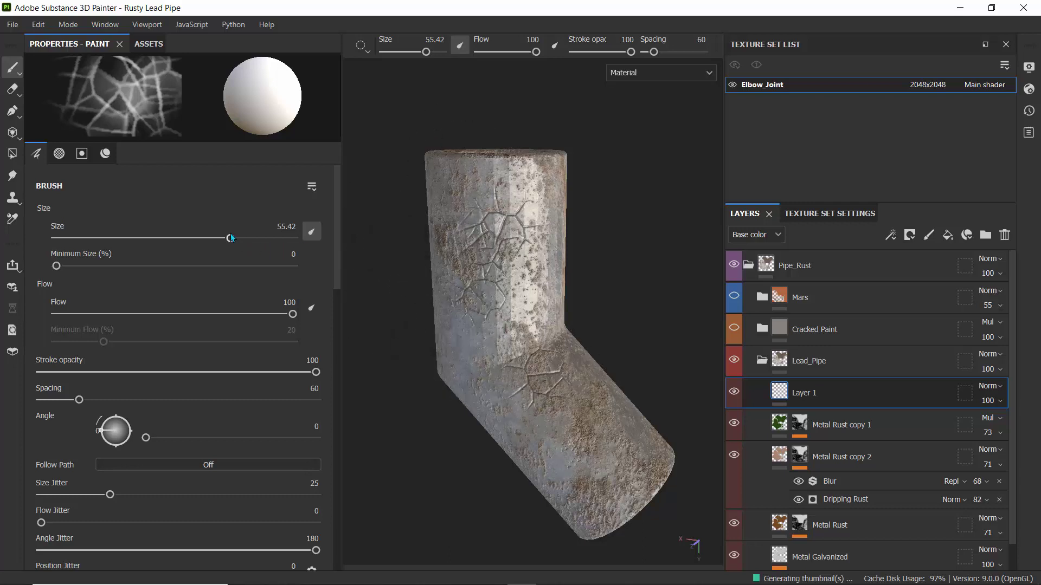
drag(230, 237, 184, 237)
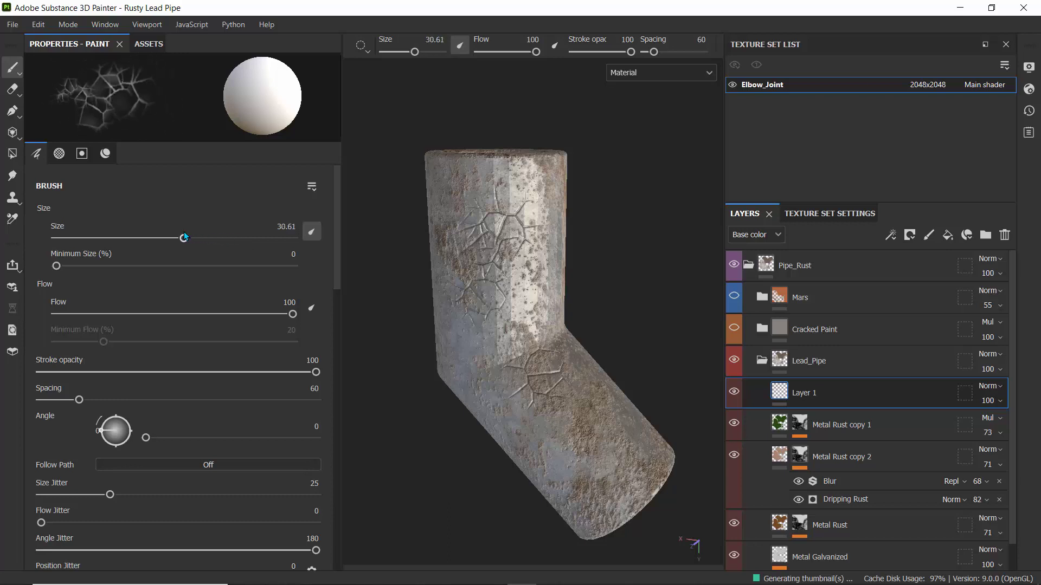
mouse_move(466, 263)
mouse_down()
mouse_move(503, 227)
mouse_move(476, 210)
mouse_move(592, 154)
mouse_move(469, 332)
mouse_move(530, 363)
mouse_move(604, 445)
mouse_up()
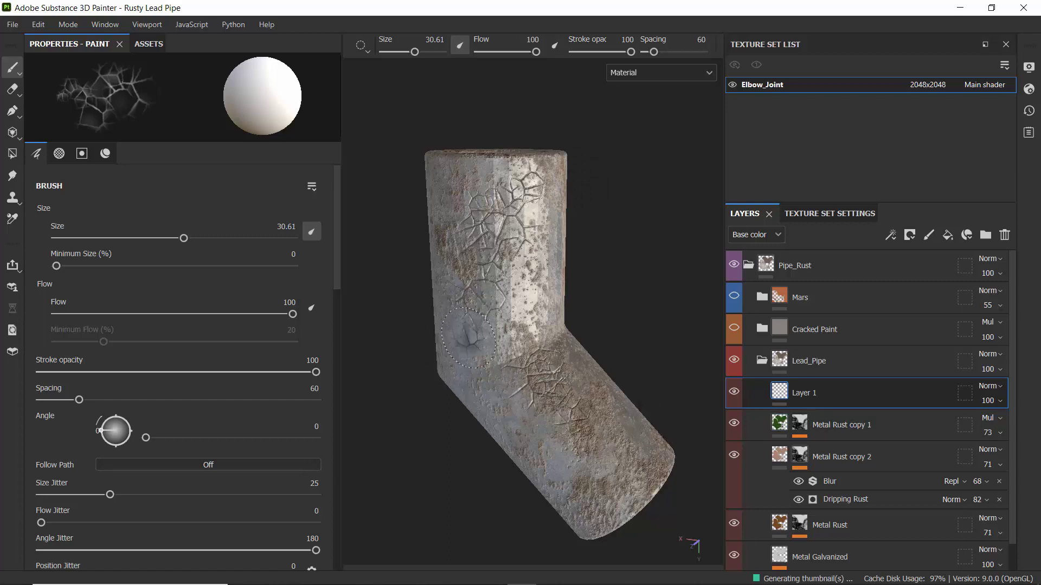
scroll(144, 305, down, 7)
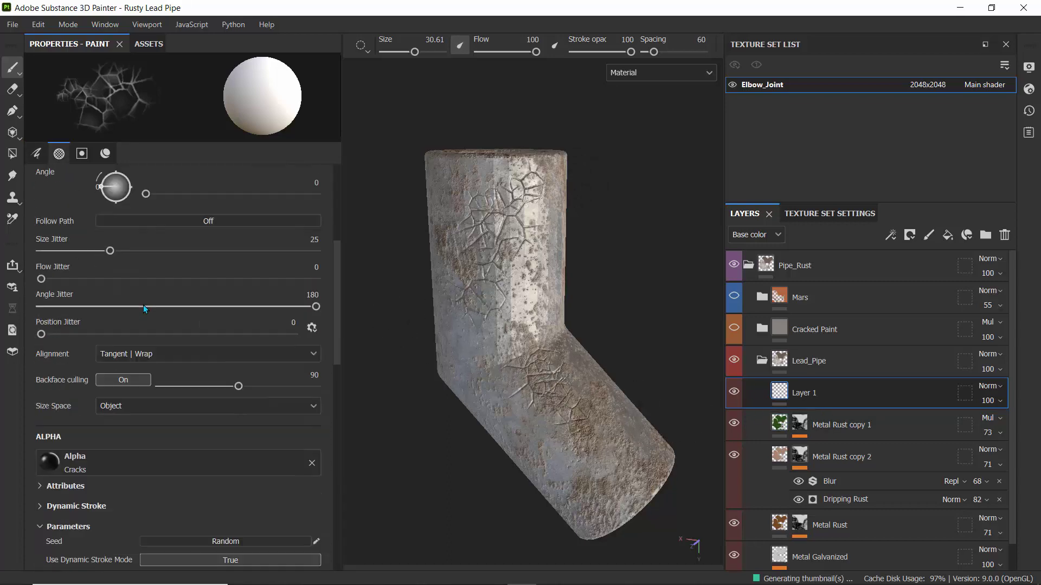
scroll(143, 305, up, 7)
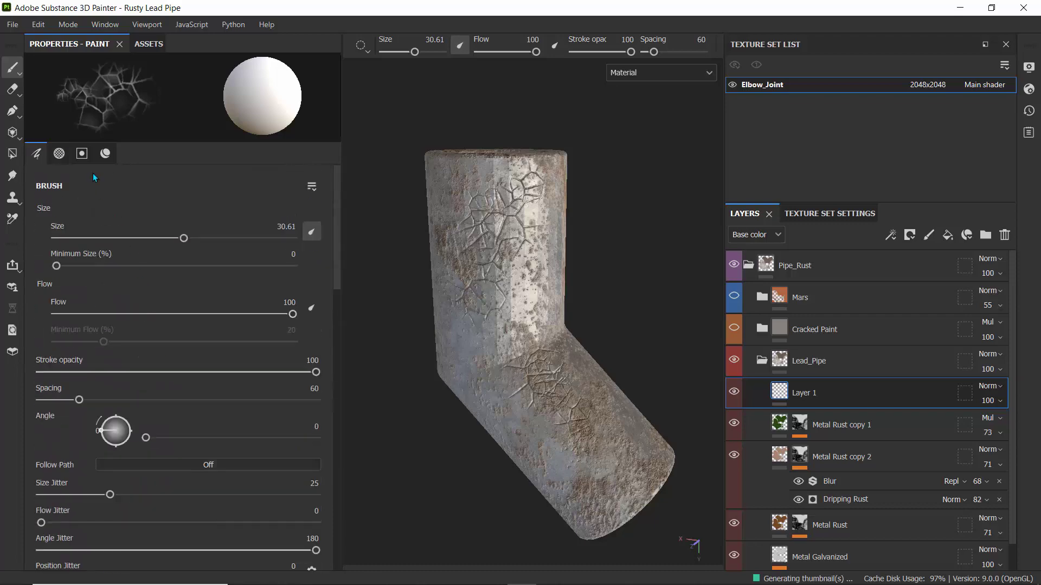
Set the brush material to paint base colour only, with height turned off.
click(106, 155)
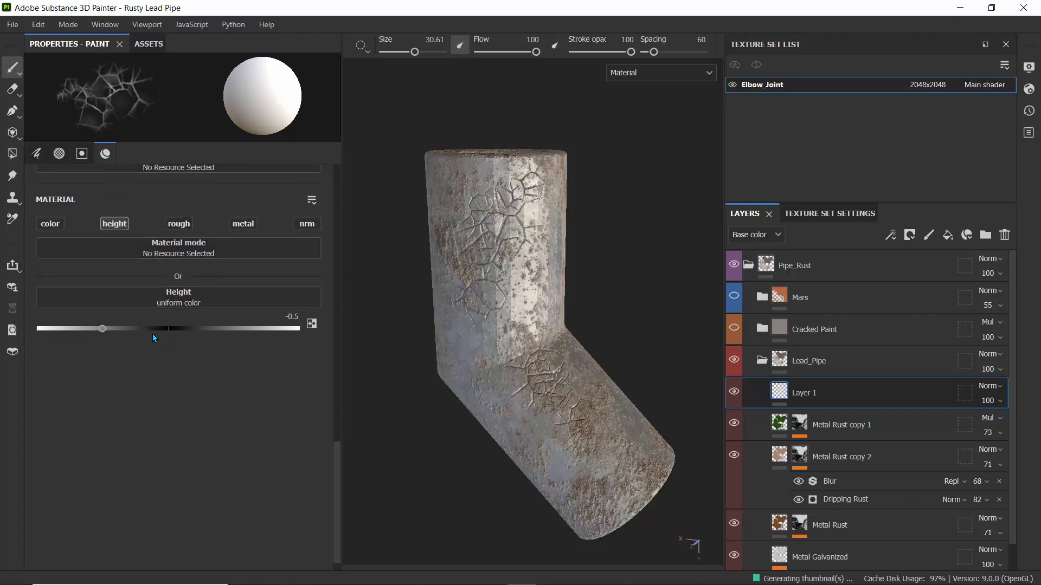
click(106, 226)
click(50, 224)
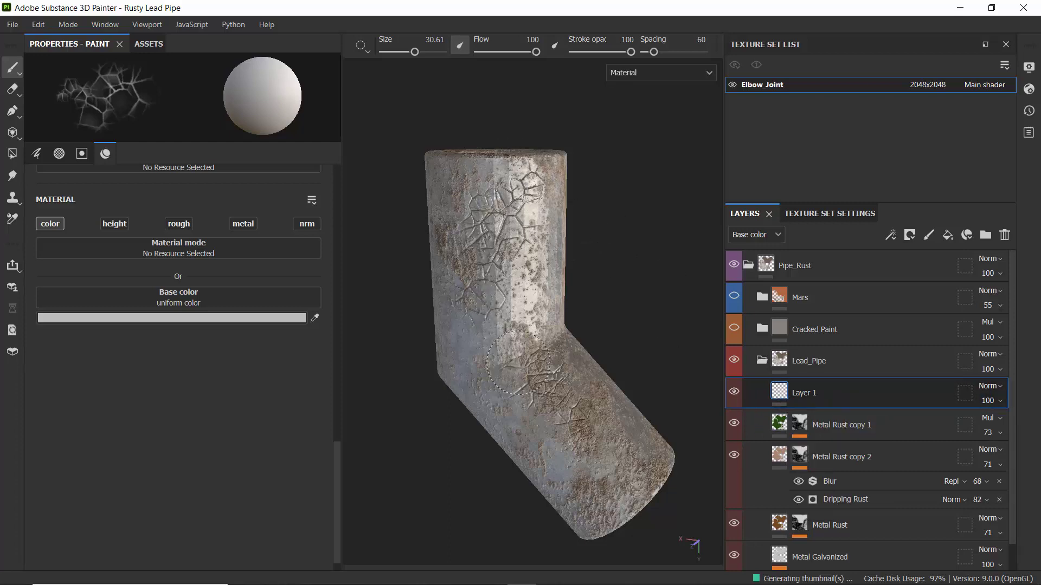
Give Layer 1 a black mask with an empty generator effect and open the generator choices.
click(891, 233)
click(909, 234)
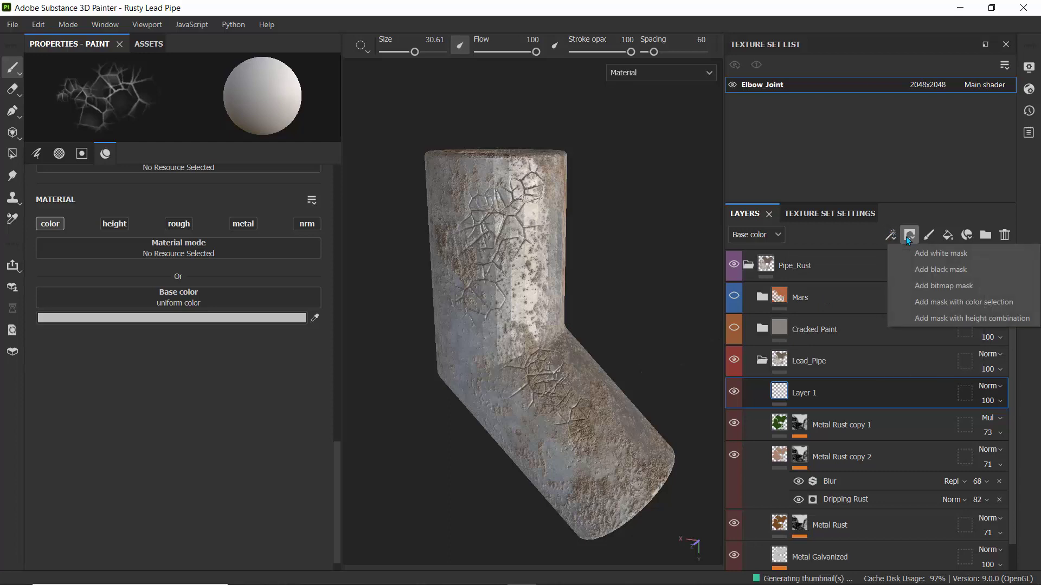
click(921, 270)
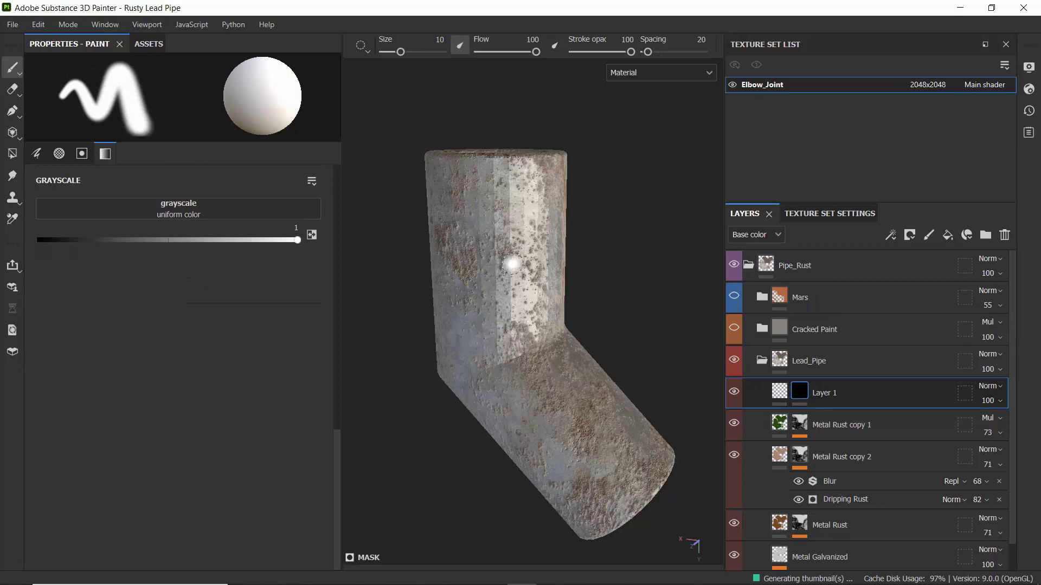
click(890, 236)
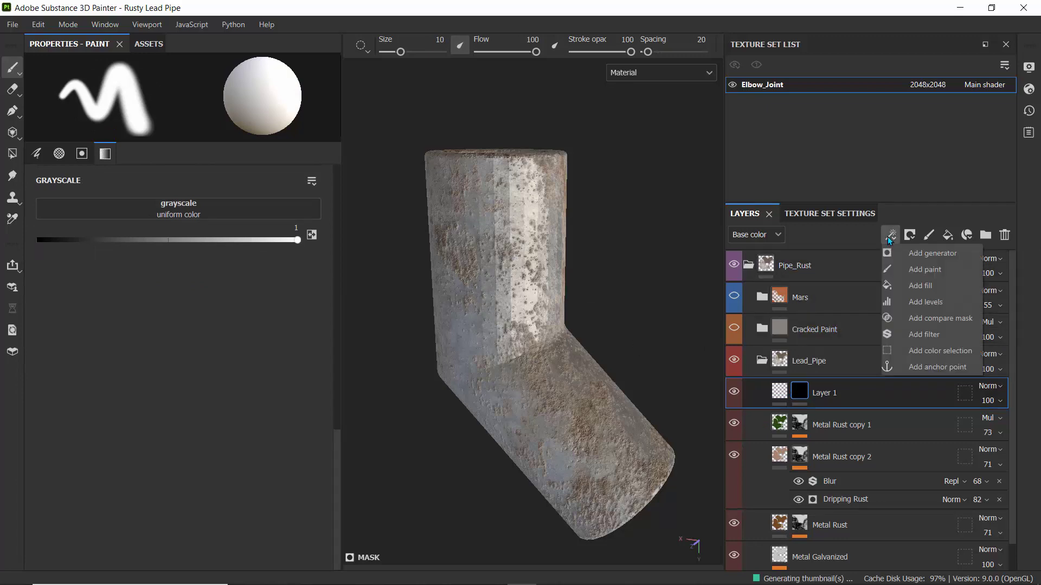
click(897, 251)
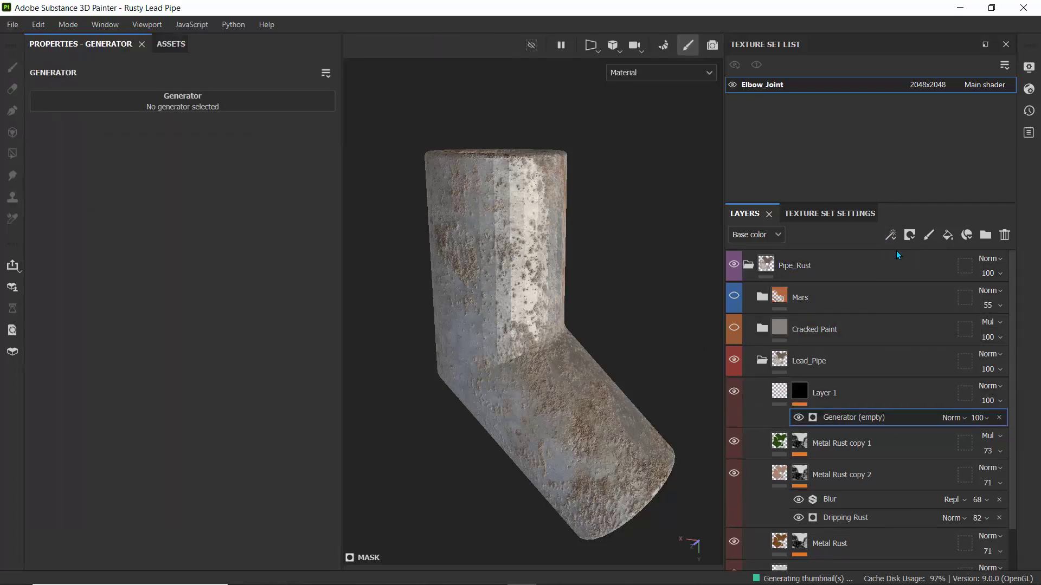
click(179, 103)
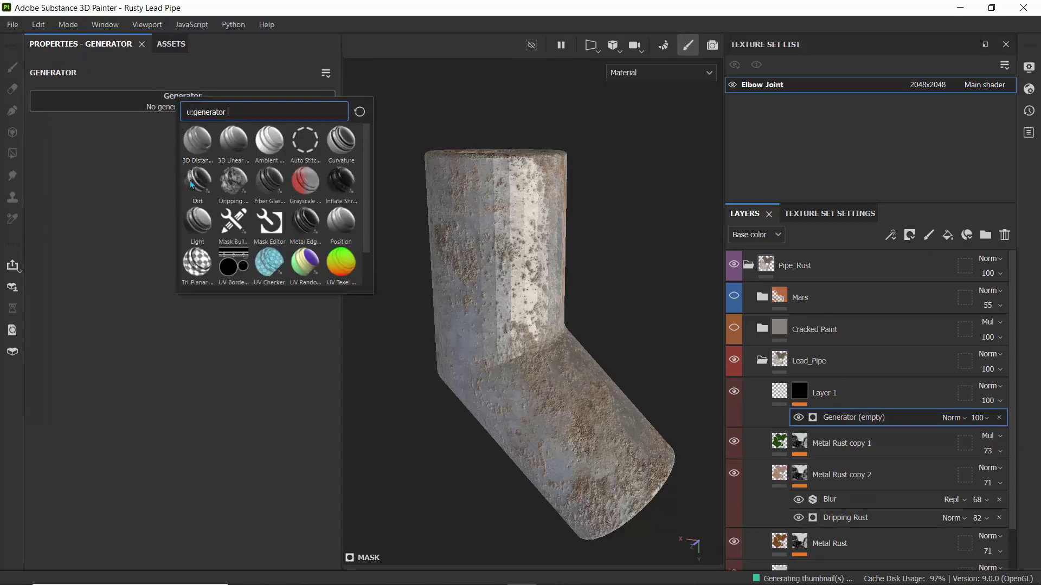
mouse_move(270, 195)
Apply the Fiber Glass Edge Wear generator to Layer 1's mask and toggle it to compare.
click(266, 191)
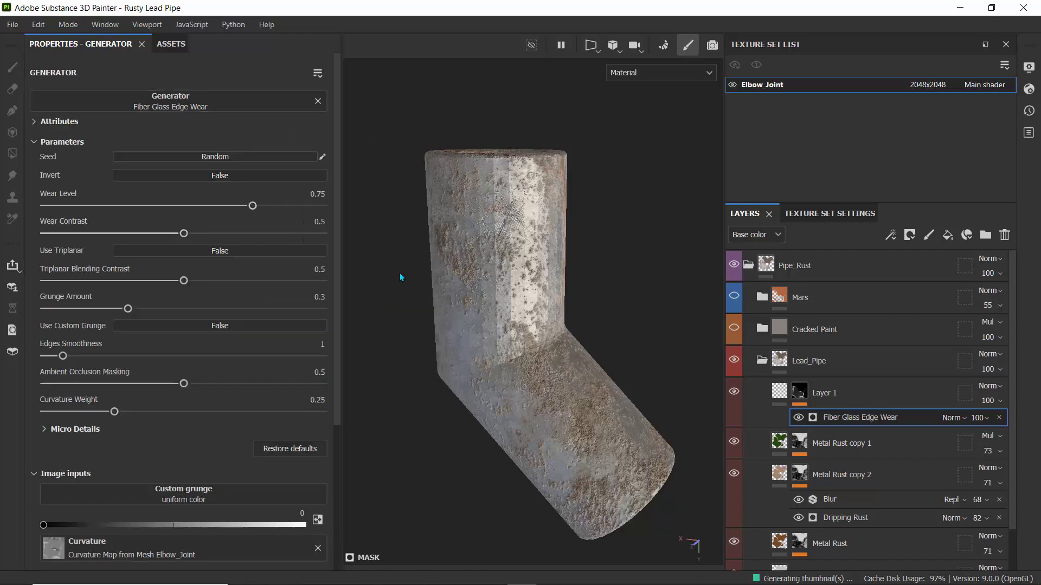
scroll(494, 224, up, 4)
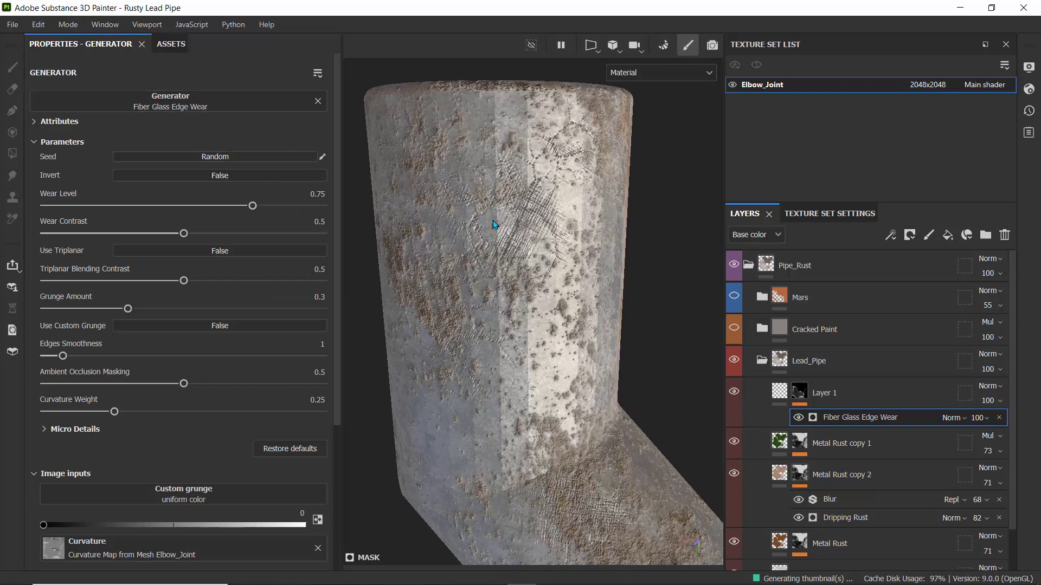
scroll(491, 221, down, 2)
scroll(463, 245, down, 3)
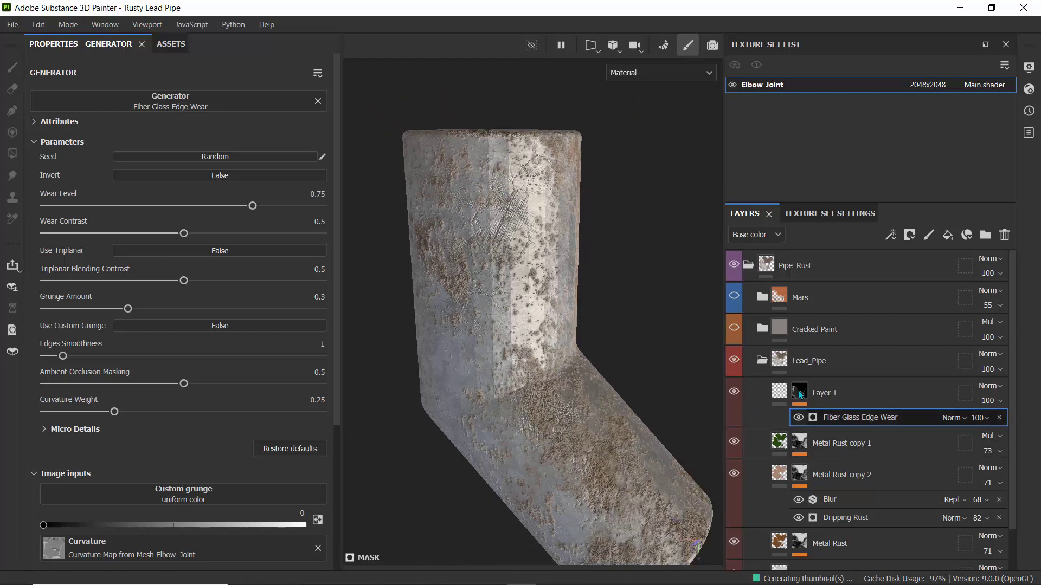
click(798, 419)
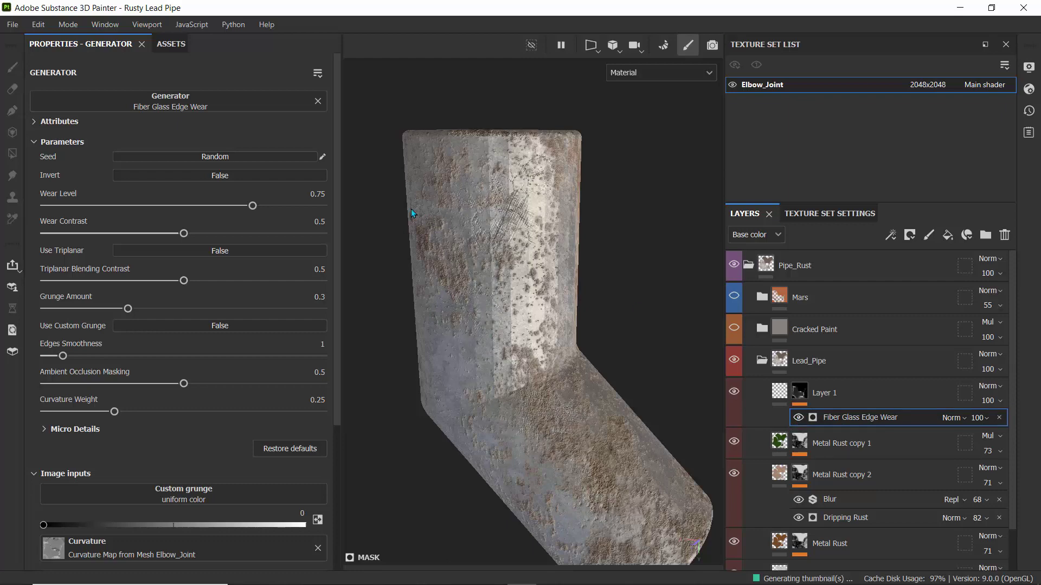
scroll(525, 222, up, 5)
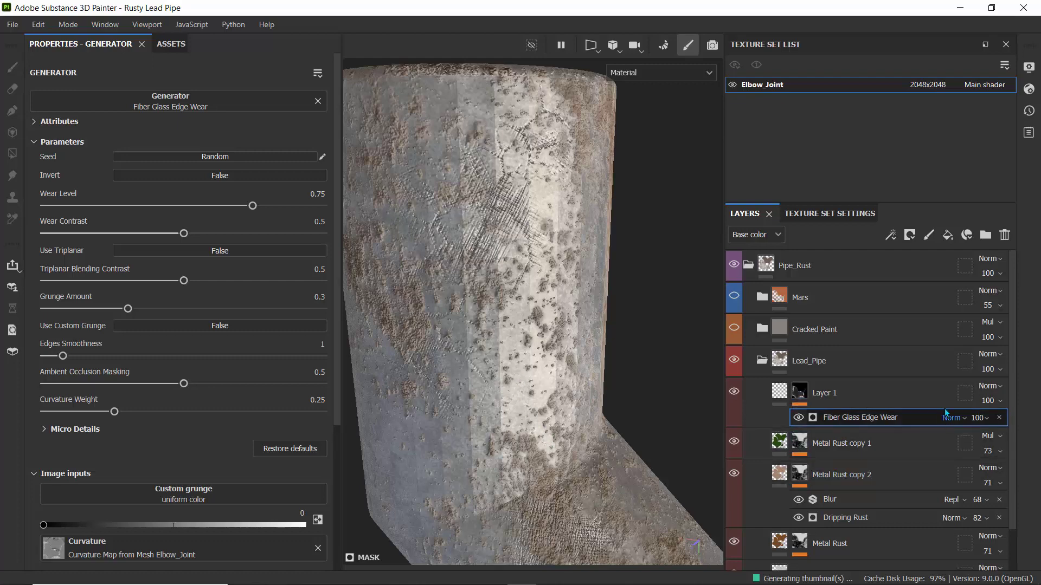
click(890, 235)
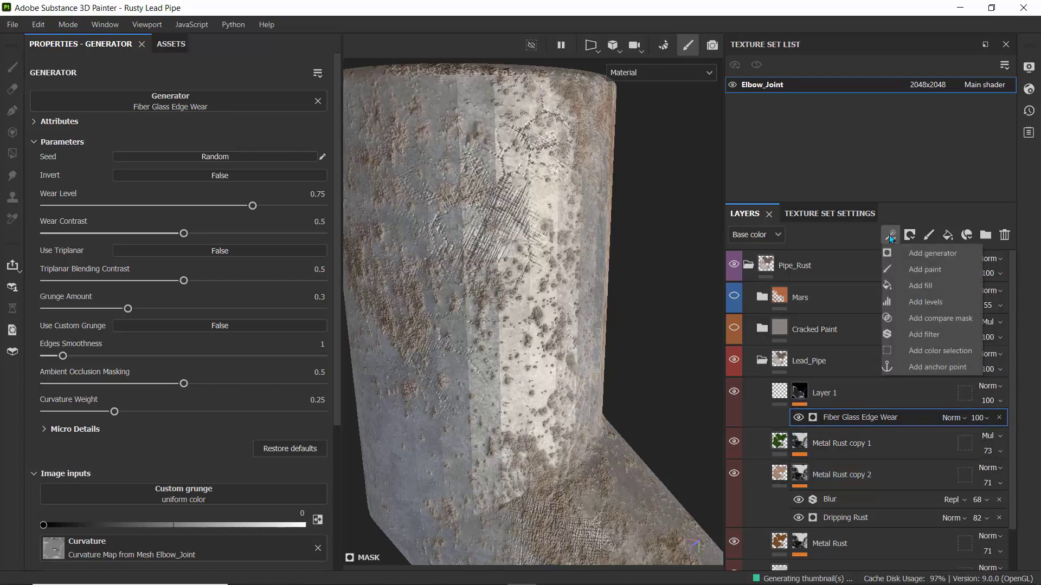
Add a Bevel filter to Layer 1's mask and lower its Distance.
click(902, 334)
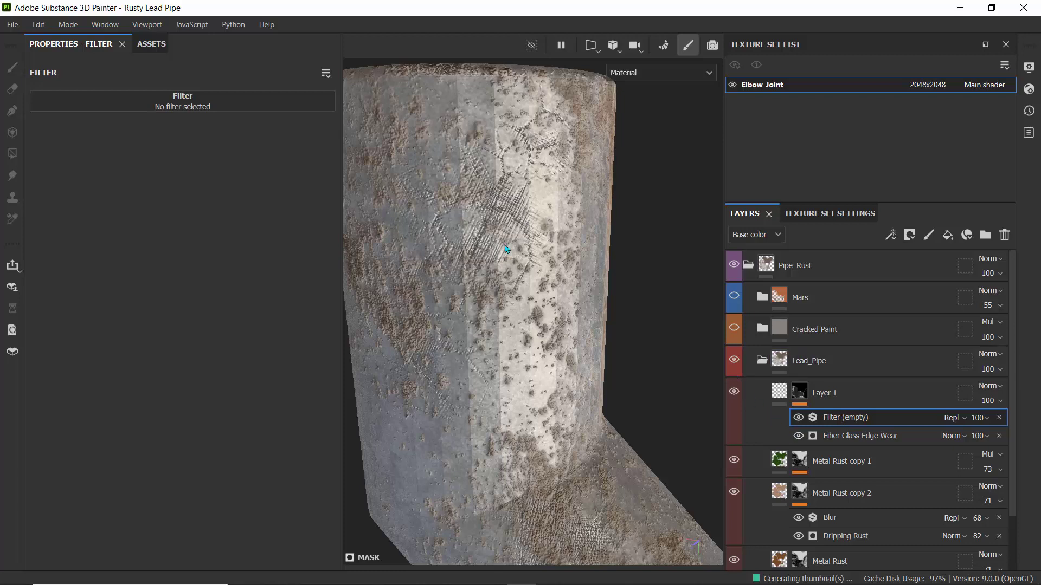
click(187, 103)
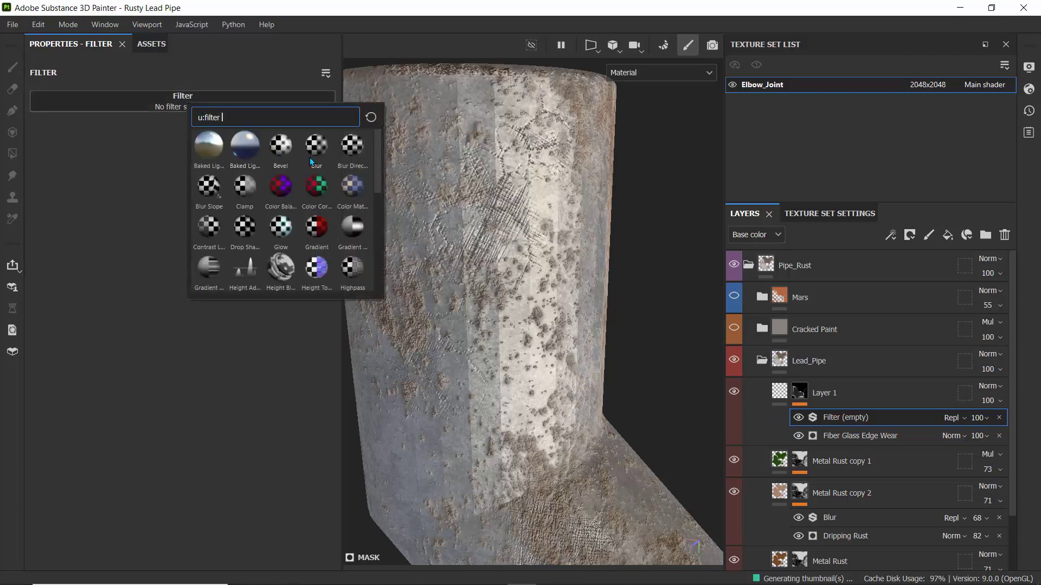
click(283, 147)
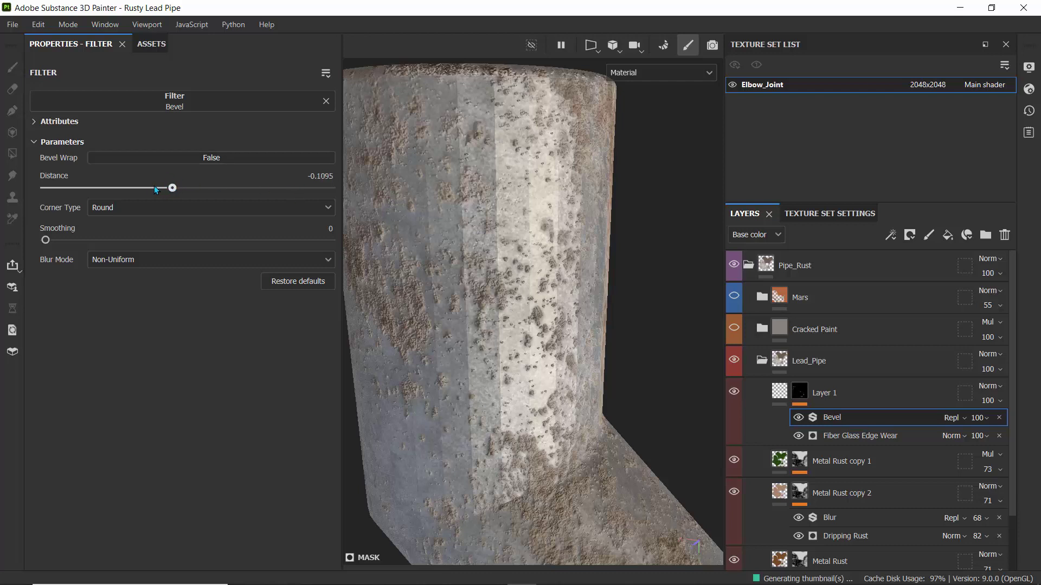
drag(118, 184, 61, 188)
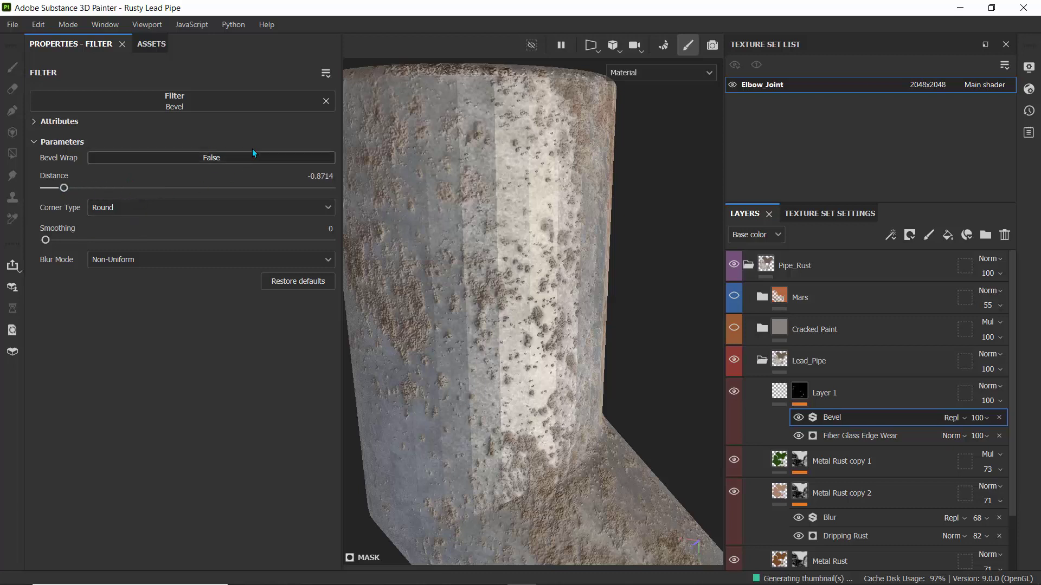
Swap the Bevel filter for Blur and set Blur Intensity to 2.67.
click(212, 102)
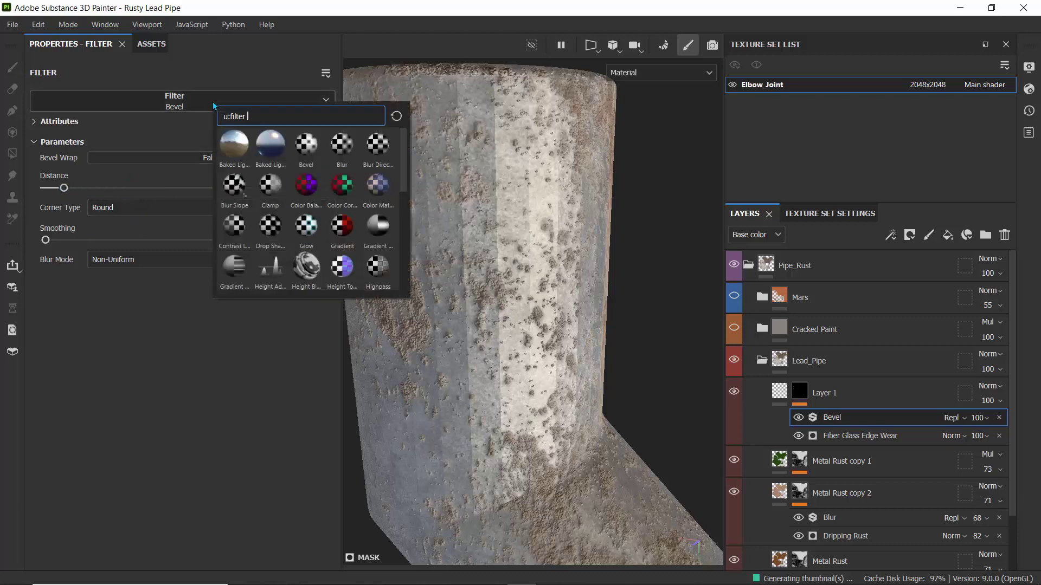
click(340, 151)
scroll(558, 263, down, 3)
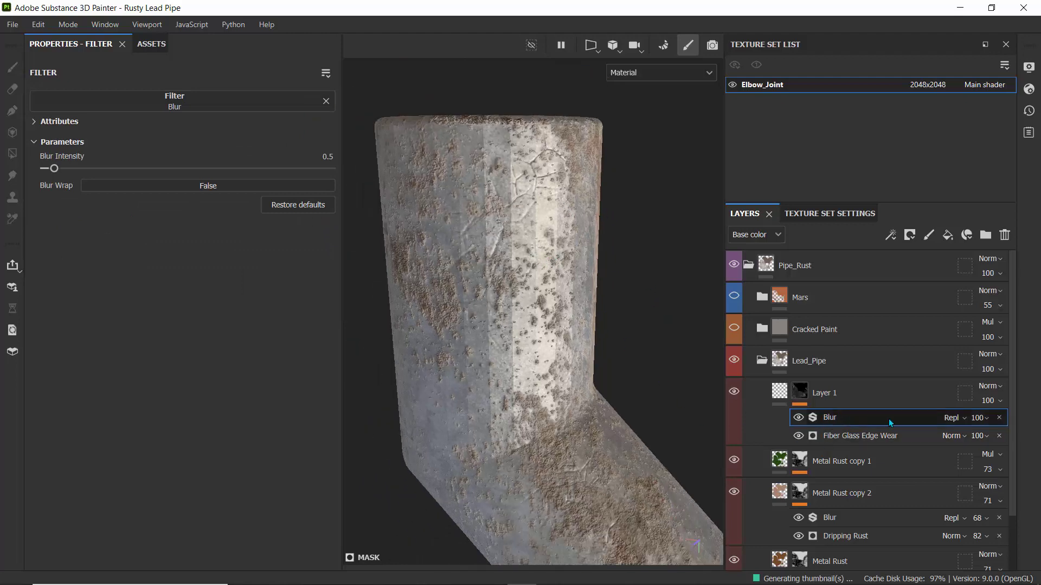
scroll(536, 233, down, 1)
scroll(536, 233, down, 3)
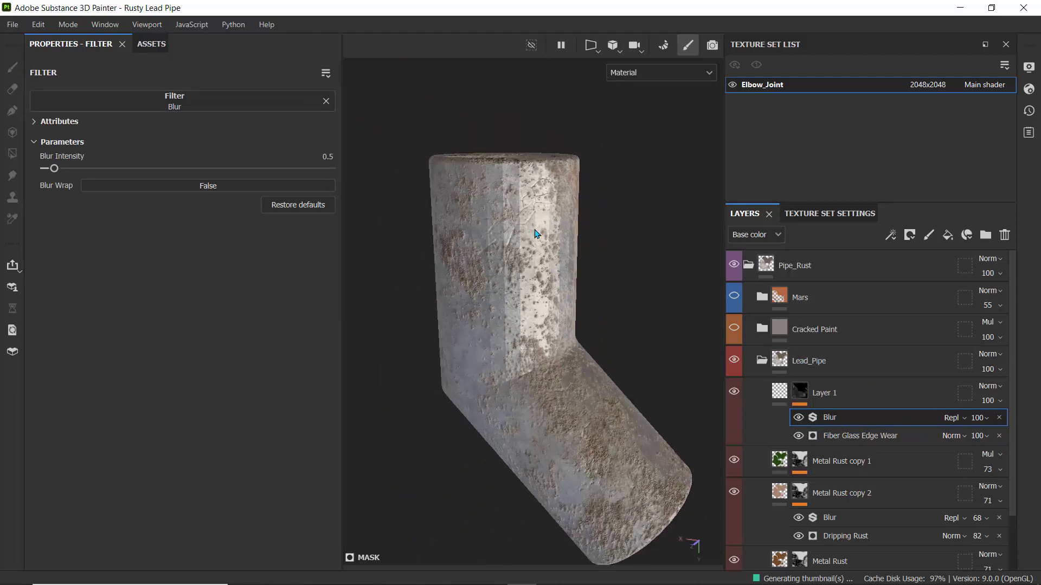
scroll(536, 233, up, 4)
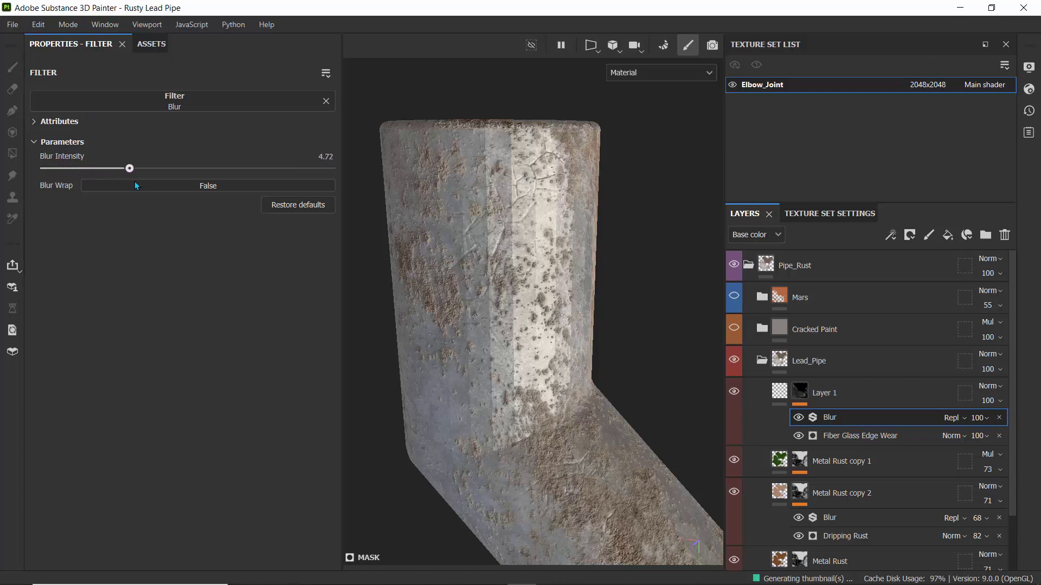
drag(129, 168, 218, 169)
scroll(459, 206, up, 3)
scroll(459, 206, down, 2)
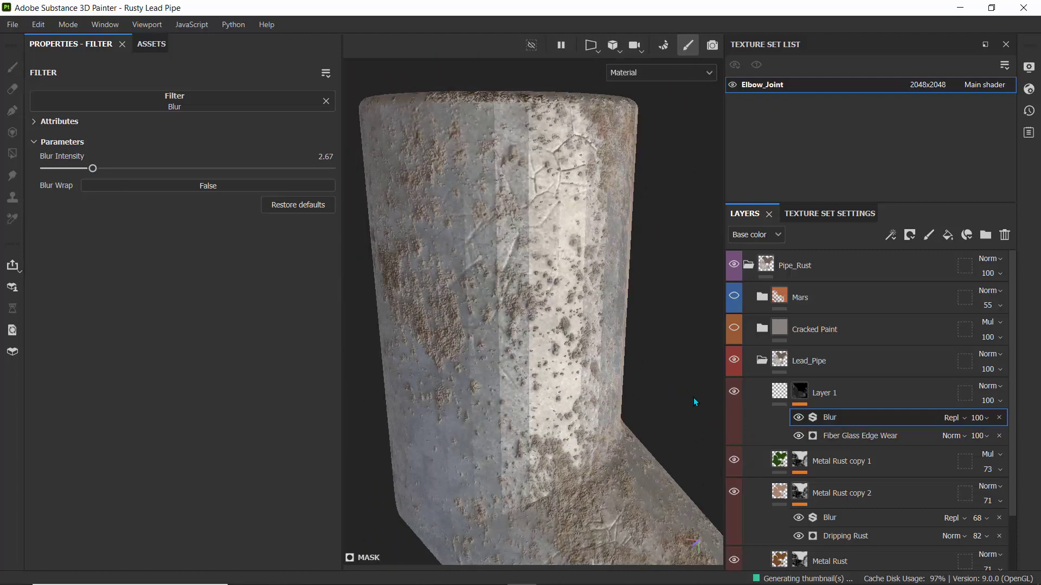
scroll(548, 237, down, 4)
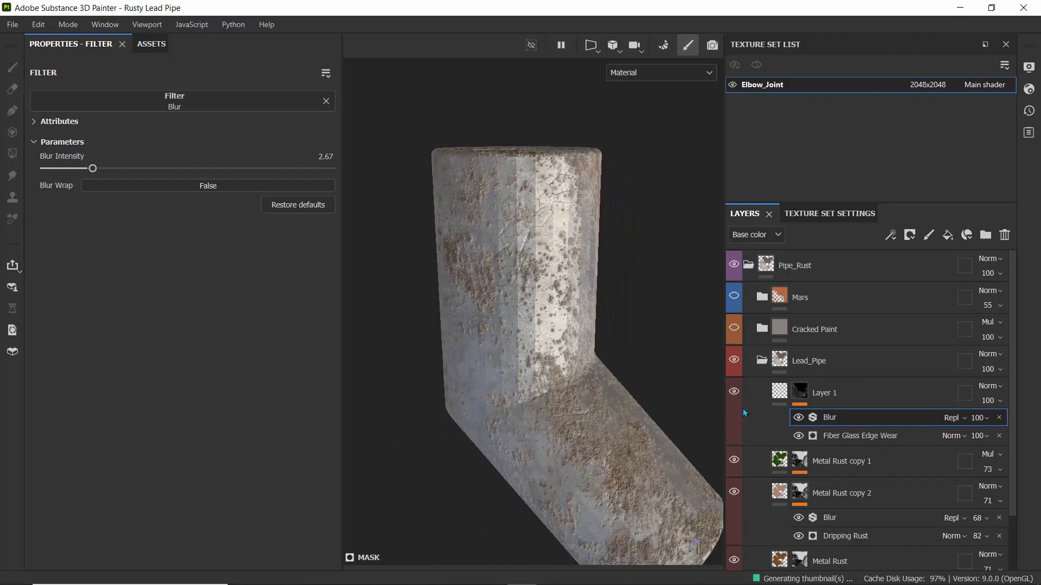
click(764, 364)
click(764, 364)
Select Layer 1 and change the paint base colour from grey BCBCBC to dark red 933636.
click(778, 465)
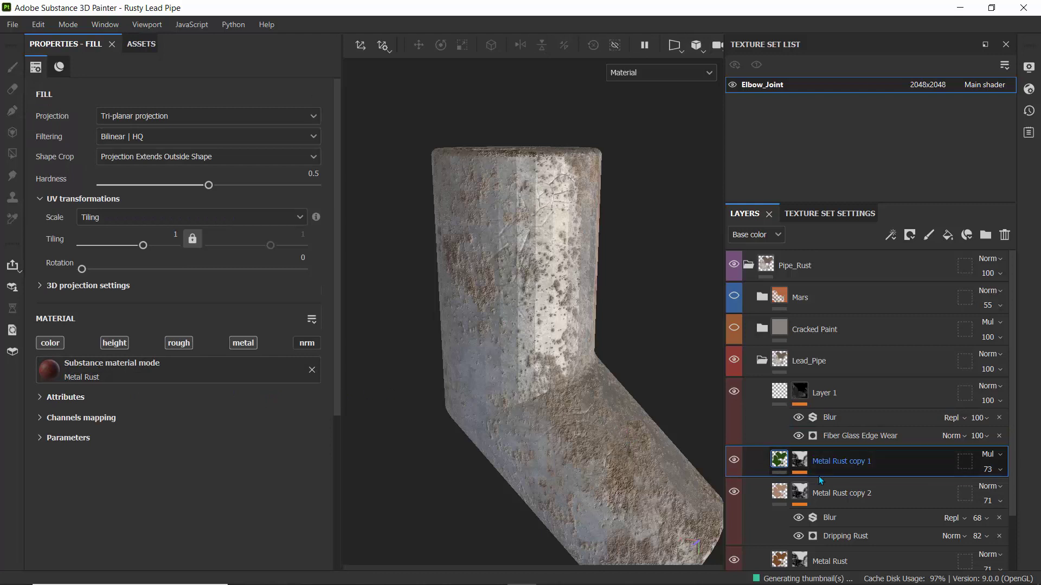
click(779, 392)
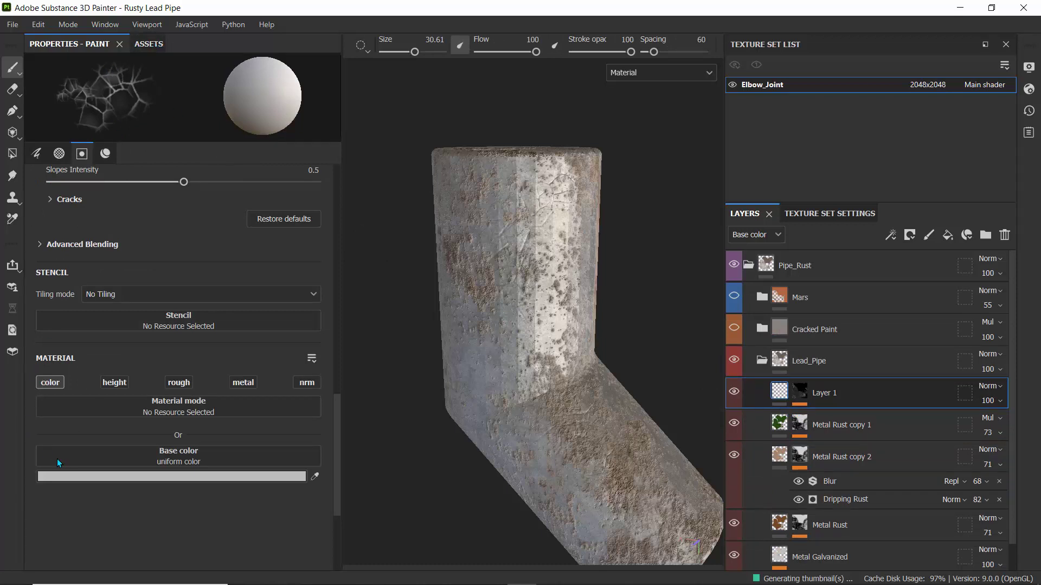
click(169, 476)
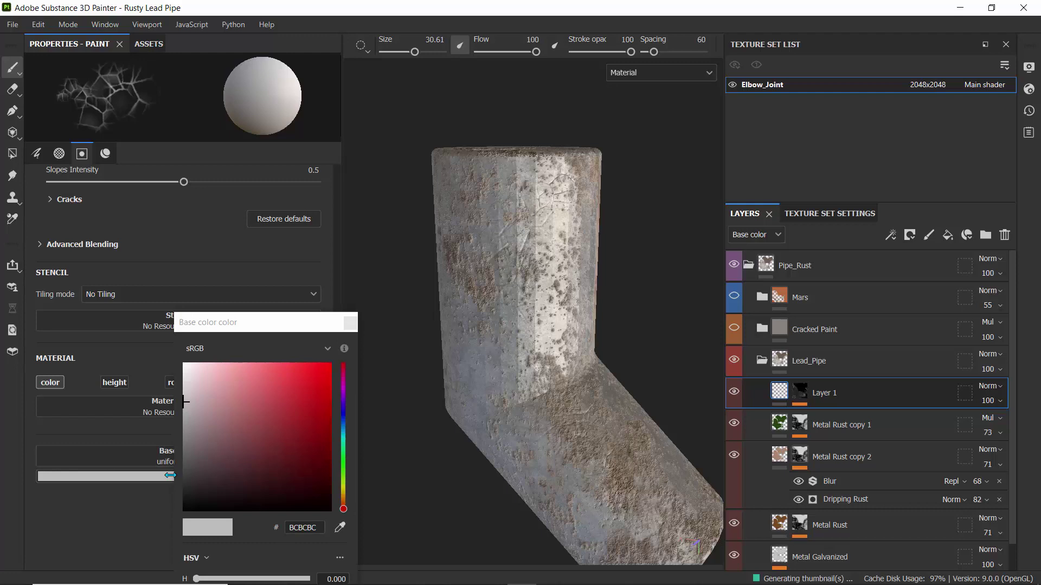
click(277, 426)
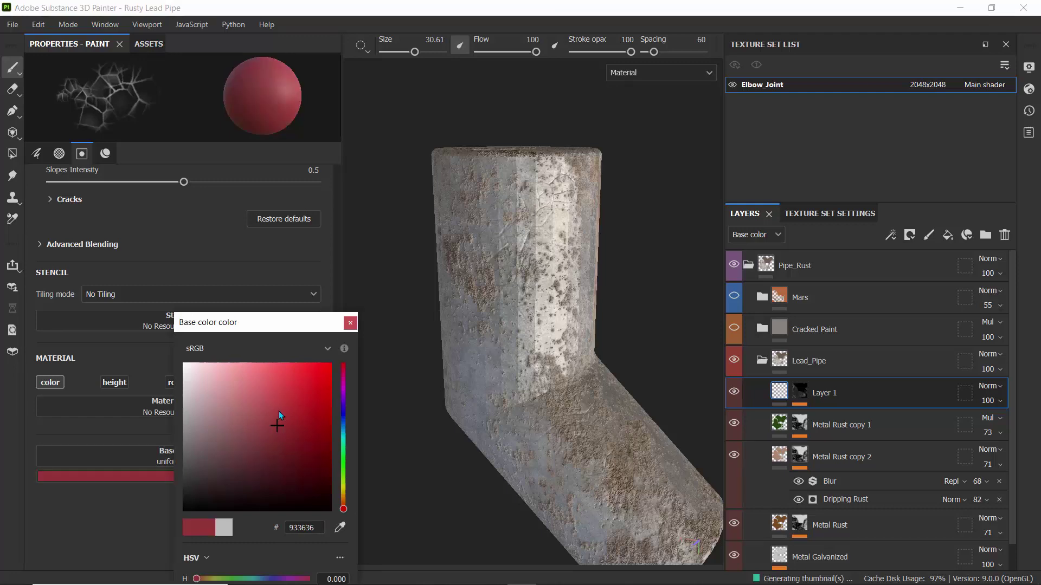
click(350, 324)
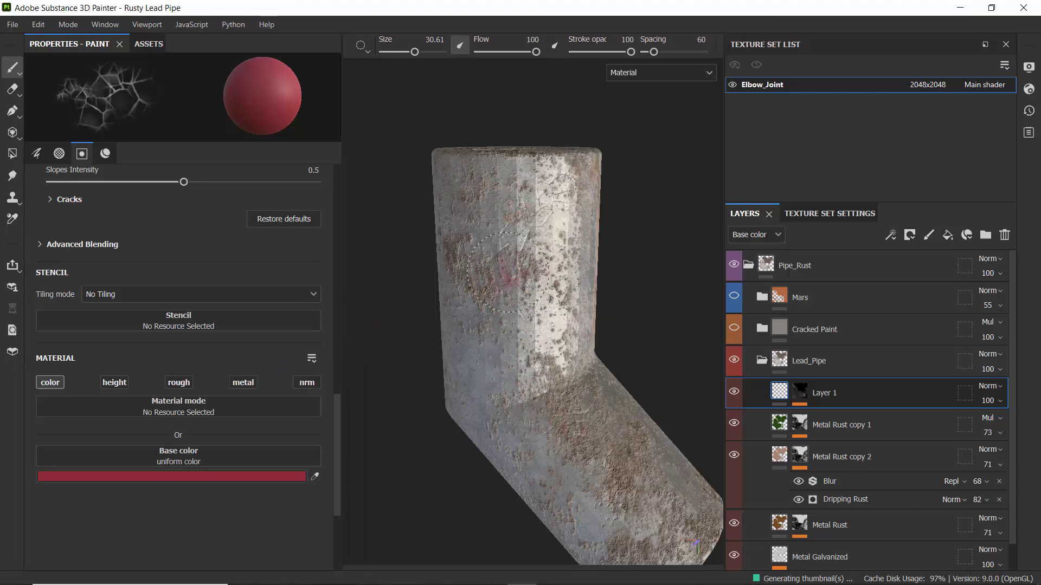
Add Layer 2 and paint faint red strokes, then green 599336 strokes, on the pipe.
click(928, 235)
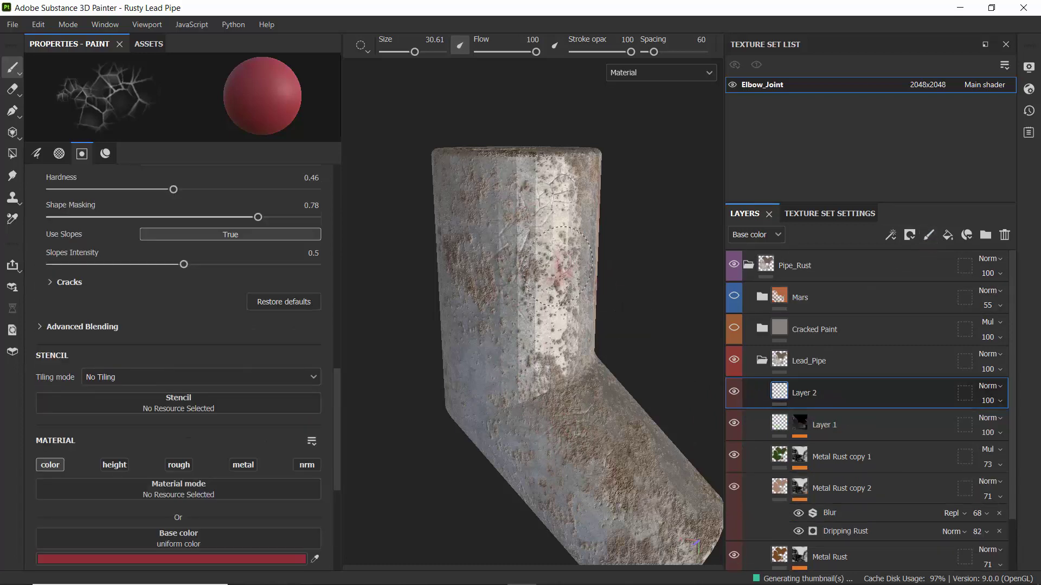
mouse_move(558, 196)
mouse_down()
mouse_move(522, 248)
mouse_move(507, 322)
mouse_move(551, 267)
mouse_move(534, 381)
mouse_move(554, 360)
mouse_move(501, 318)
mouse_move(552, 454)
mouse_move(498, 431)
mouse_move(503, 366)
mouse_move(517, 364)
mouse_move(501, 367)
mouse_move(563, 282)
mouse_move(556, 234)
mouse_move(515, 203)
mouse_move(490, 154)
mouse_move(581, 144)
mouse_move(422, 233)
mouse_move(544, 328)
mouse_move(486, 381)
mouse_move(558, 426)
mouse_move(538, 396)
mouse_move(581, 423)
mouse_up()
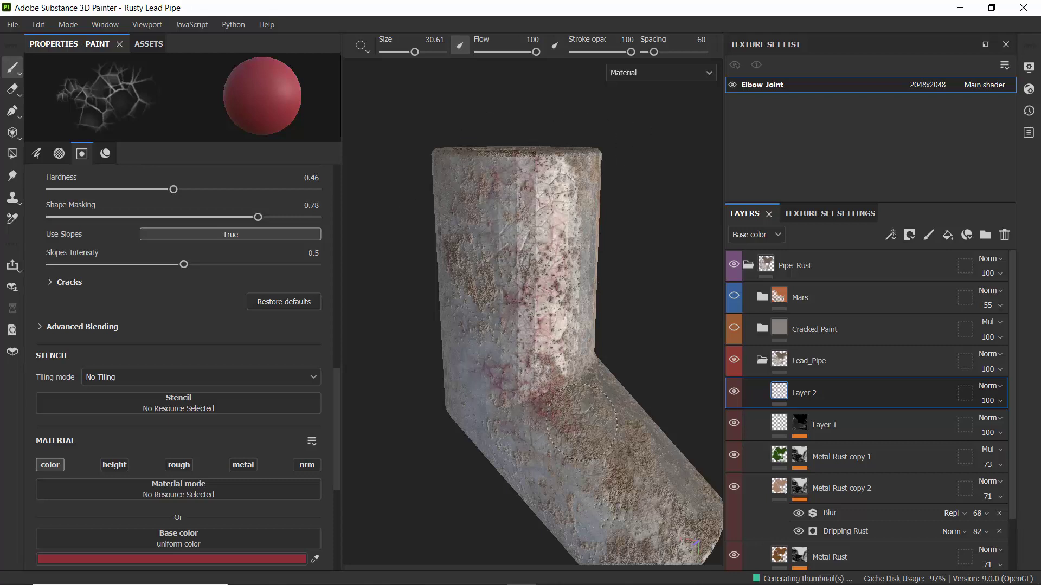
click(230, 560)
click(343, 472)
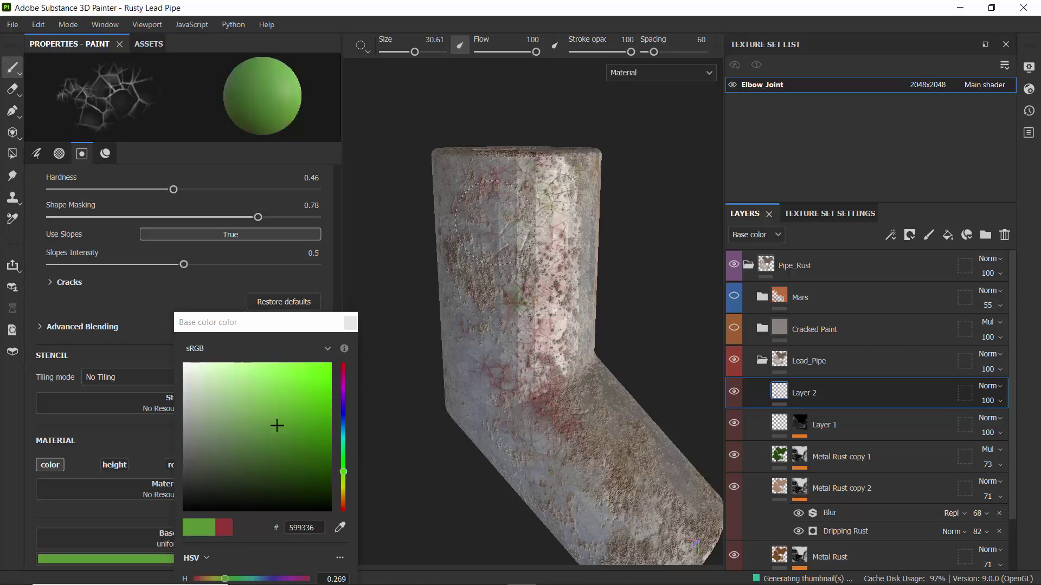
mouse_move(499, 338)
mouse_down()
mouse_move(553, 271)
mouse_move(512, 435)
mouse_move(499, 414)
mouse_move(537, 412)
mouse_up()
Lower Layer 2's opacity to 36 to fade the paint.
scroll(540, 338, up, 2)
scroll(539, 335, up, 2)
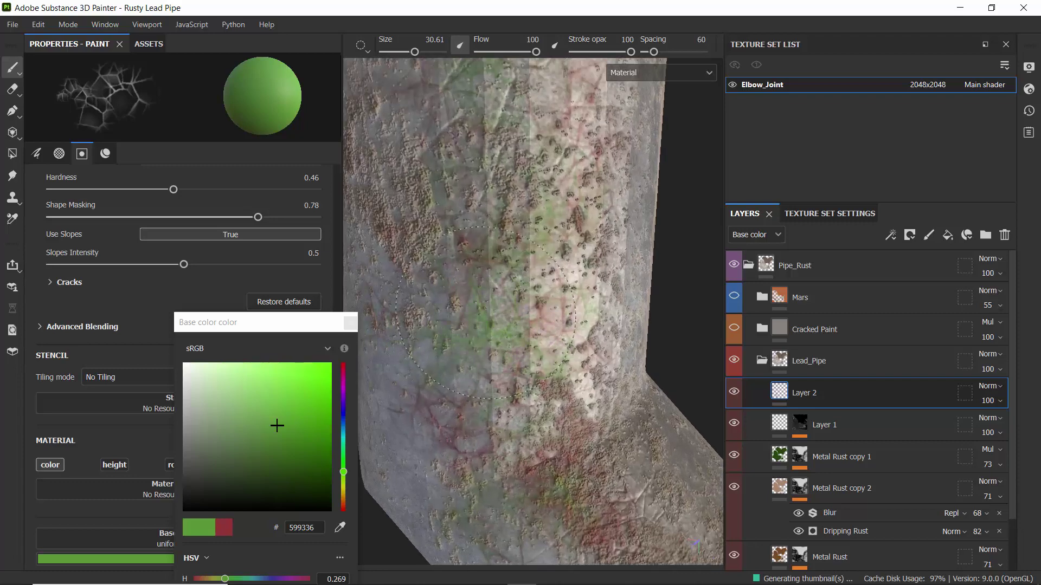
scroll(521, 232, down, 1)
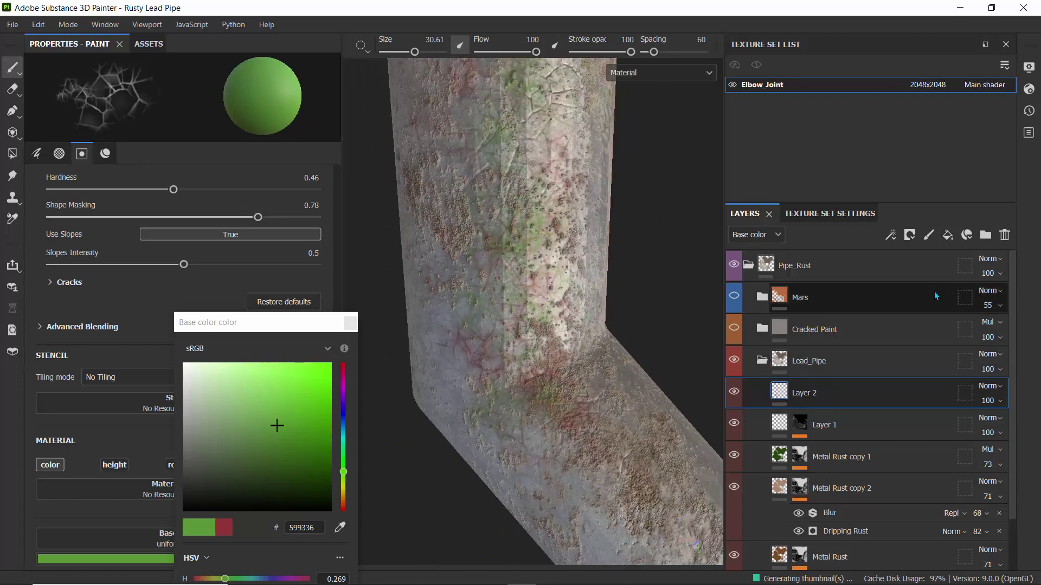
click(996, 409)
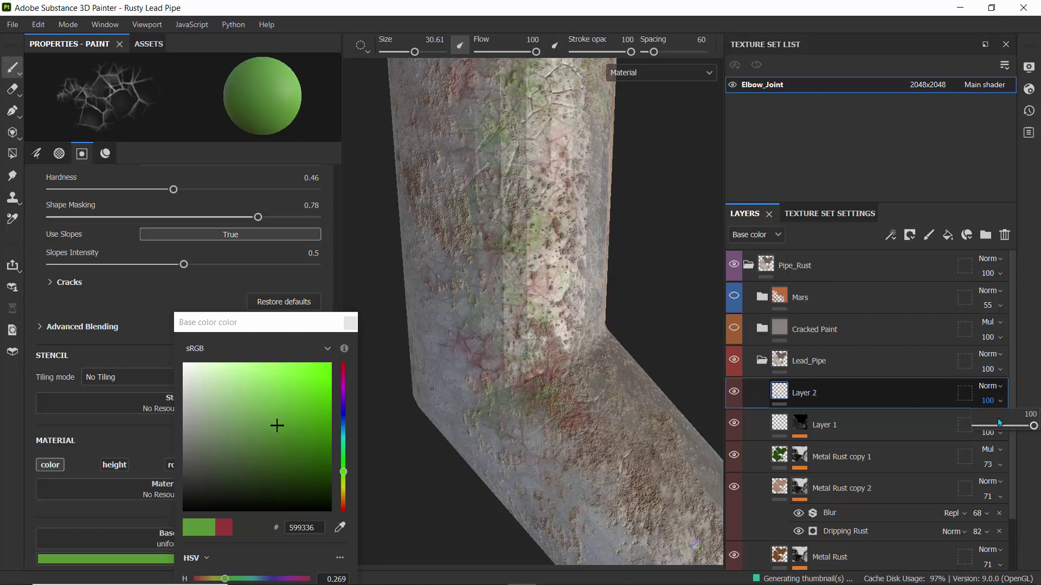
mouse_move(1030, 430)
mouse_down()
mouse_move(983, 428)
mouse_move(999, 428)
mouse_up()
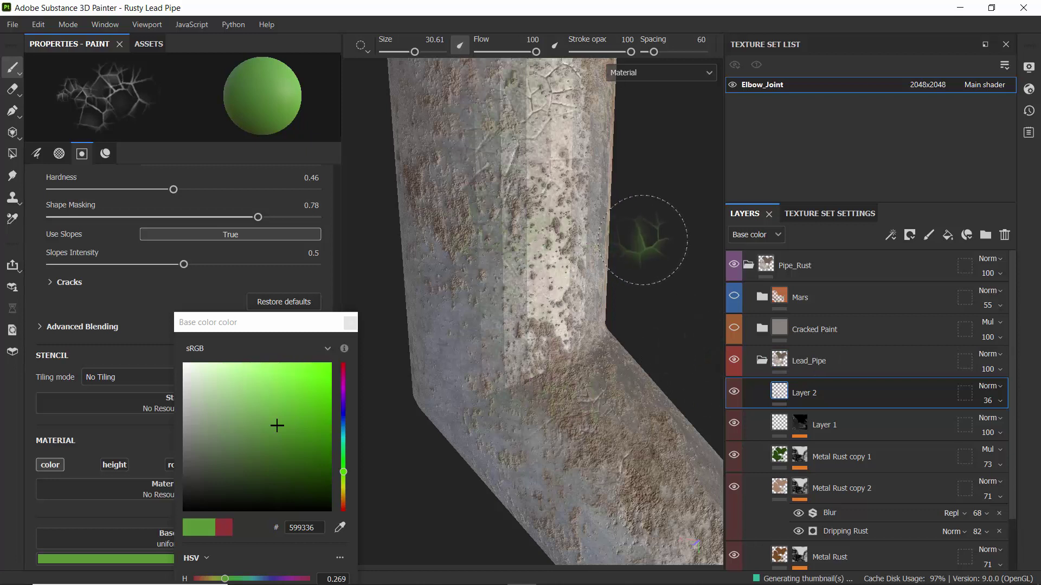
Collapse Lead_Pipe, make the Cracked Paint folder visible, and orbit the pipe to inspect it.
click(753, 361)
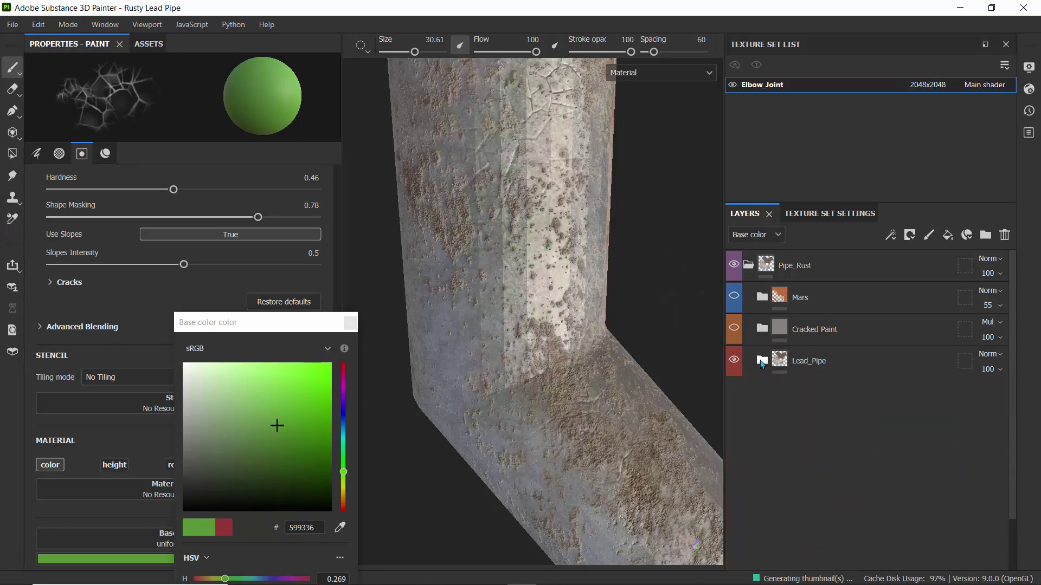
click(734, 329)
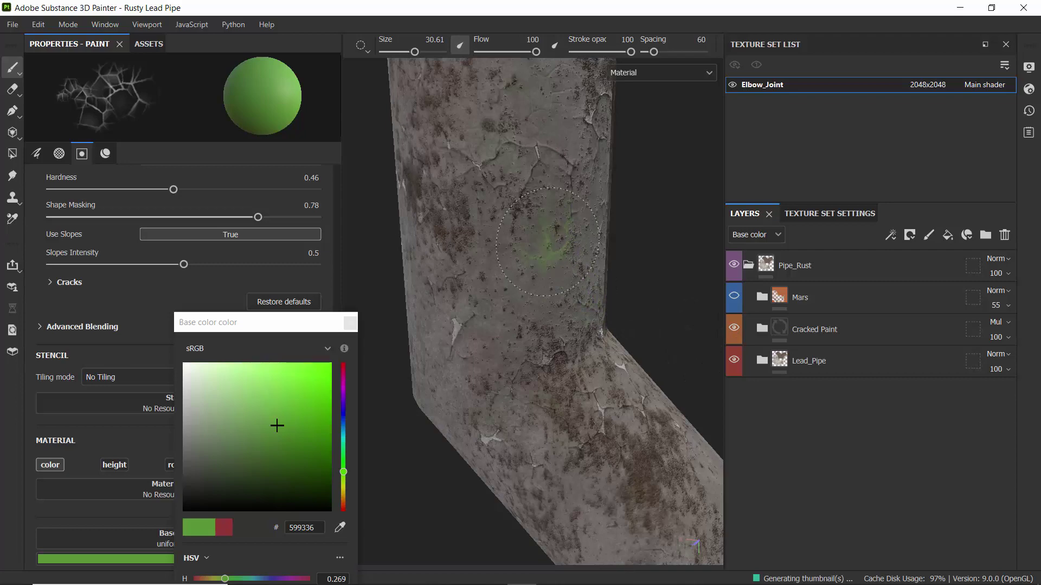
scroll(550, 260, down, 3)
scroll(542, 284, up, 3)
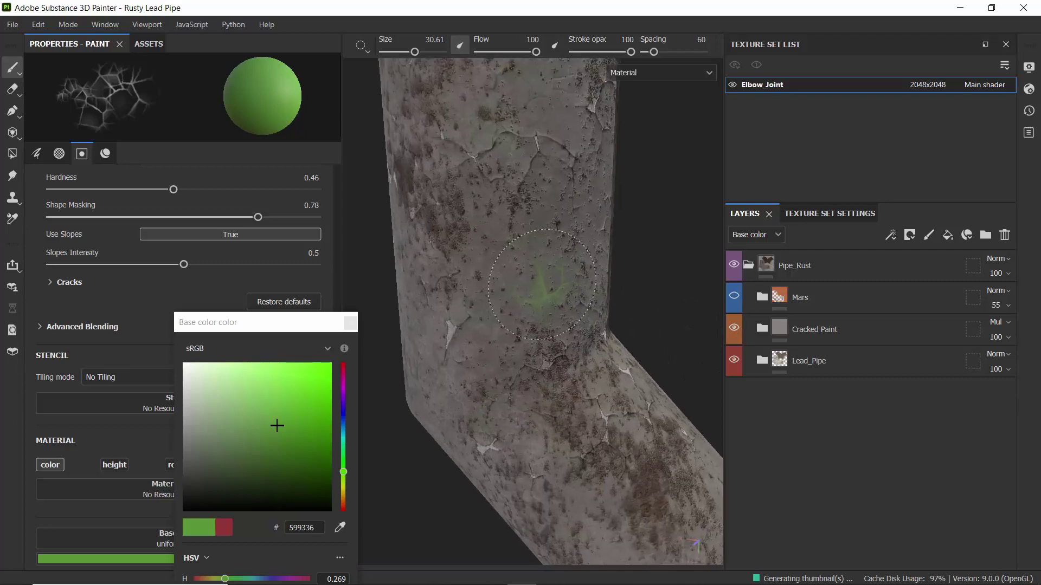
scroll(542, 284, down, 2)
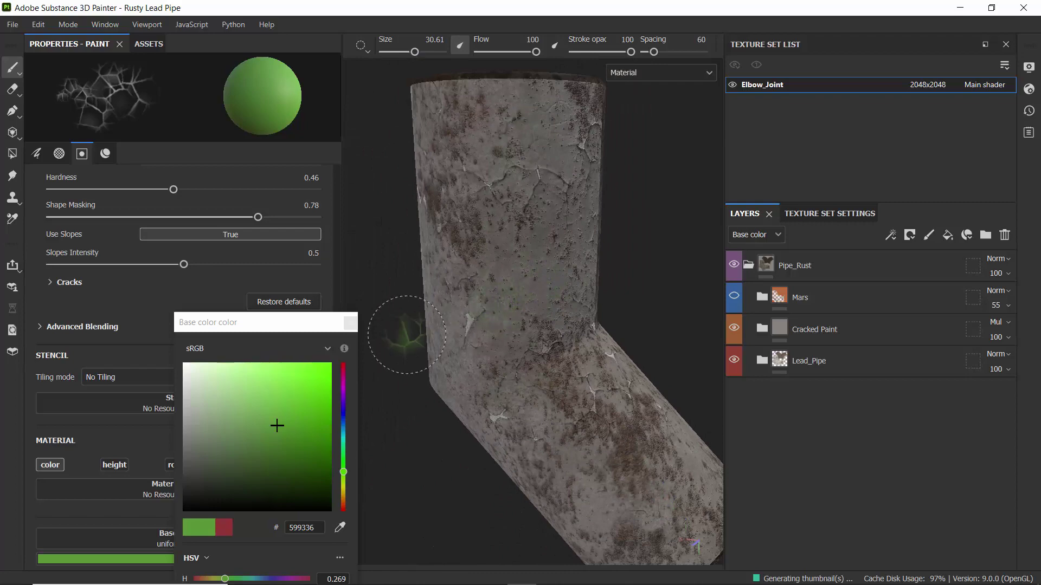
alt+drag(415, 350, 482, 321)
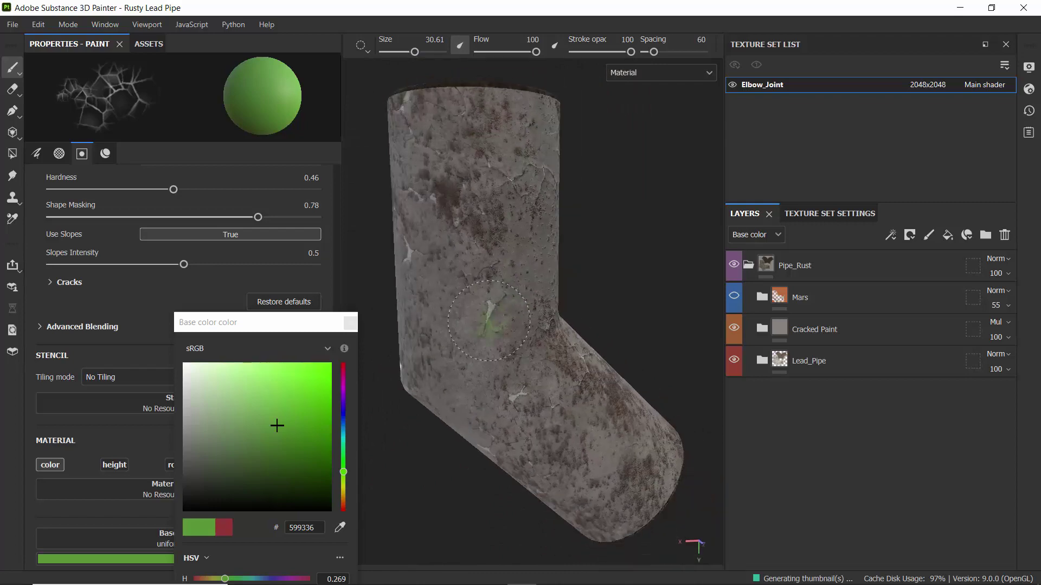
scroll(487, 314, up, 4)
scroll(492, 309, down, 5)
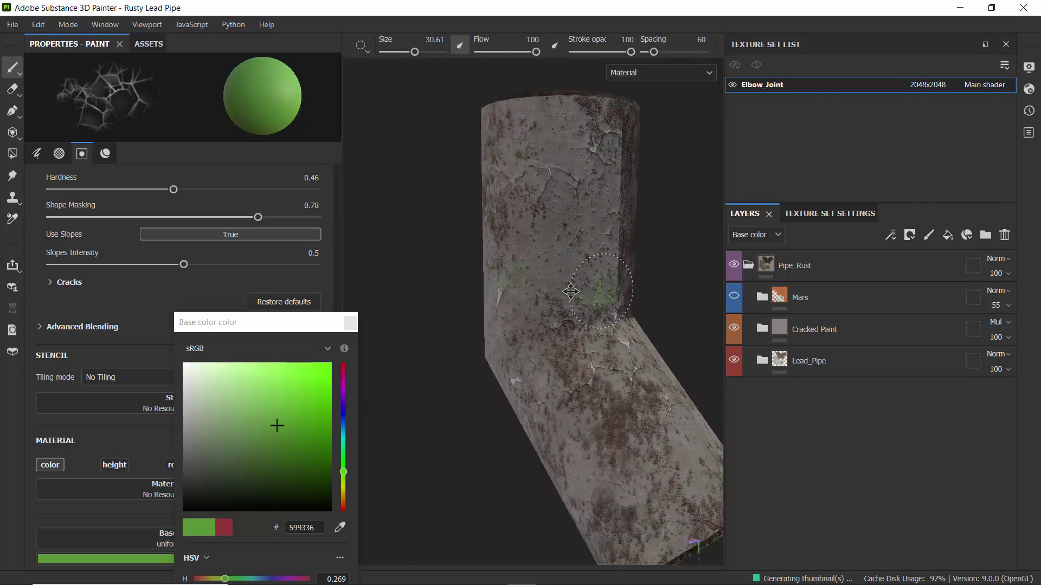
alt+drag(569, 291, 441, 324)
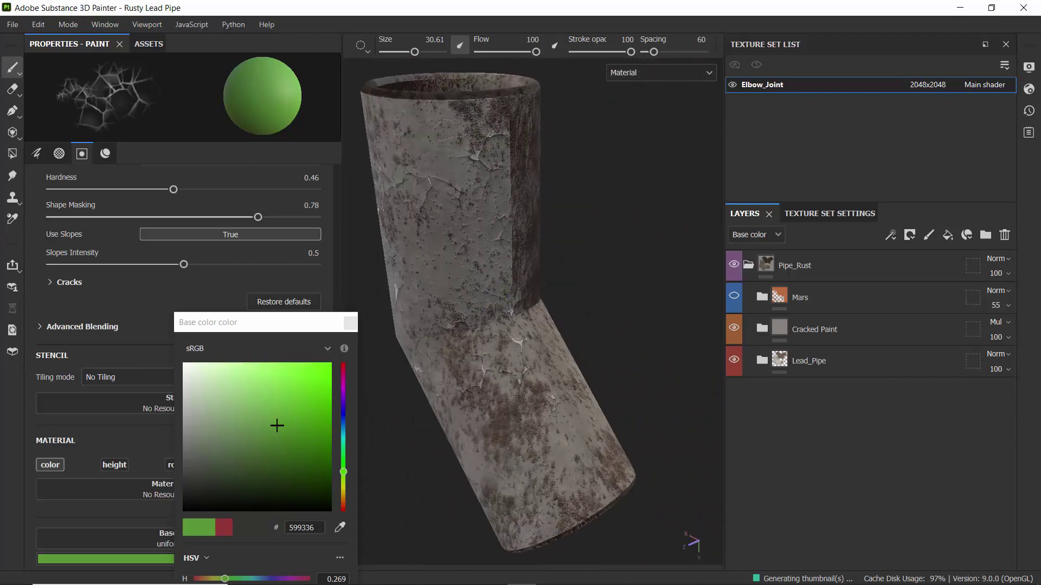
shift+right_drag(442, 324, 500, 324)
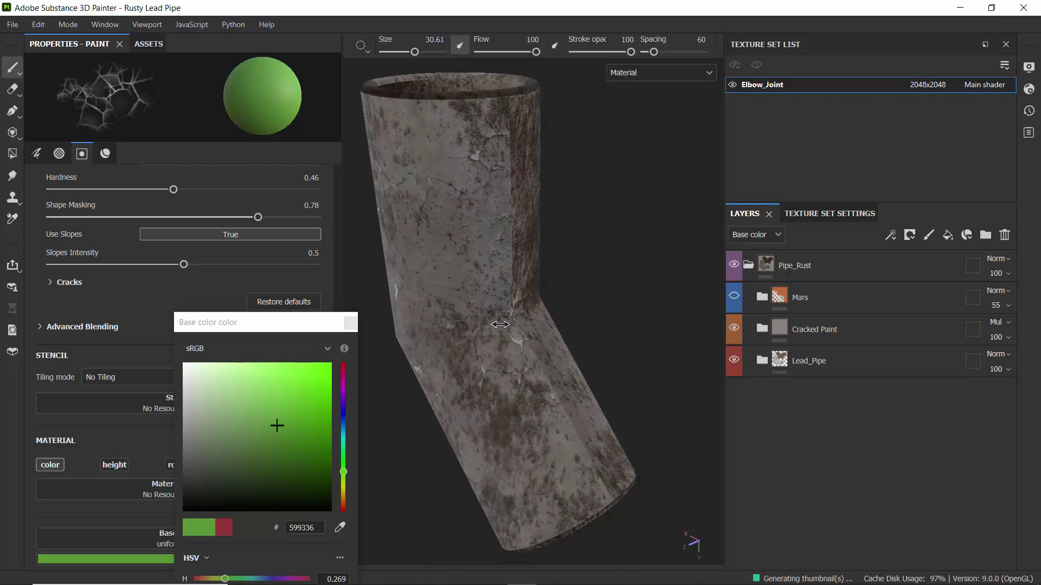
alt+middle_drag(433, 324, 493, 287)
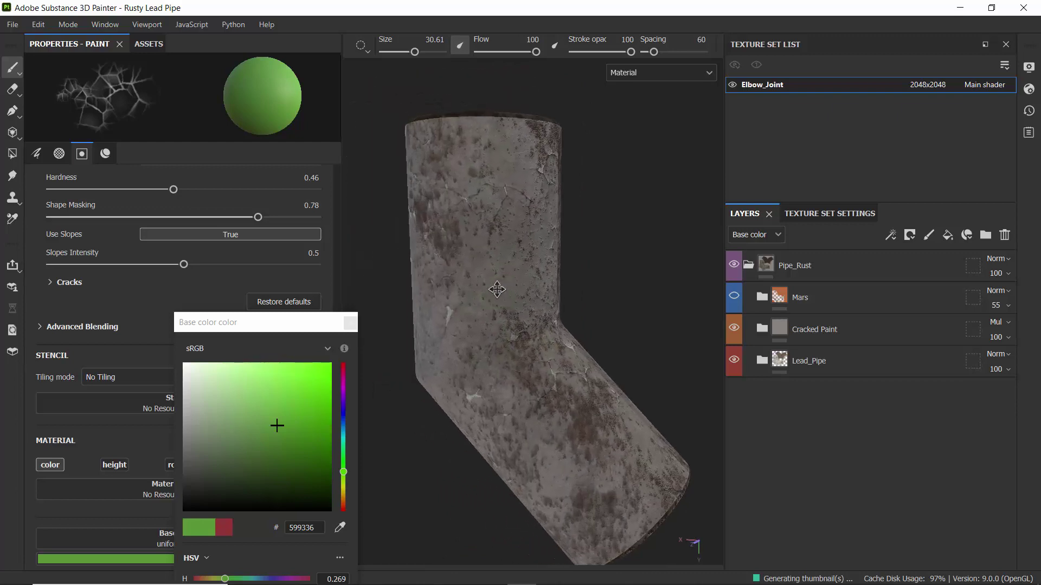
Expand Cracked Paint to show Paint Cracked and MatFx Rust Weathering, then show the asset library.
click(761, 329)
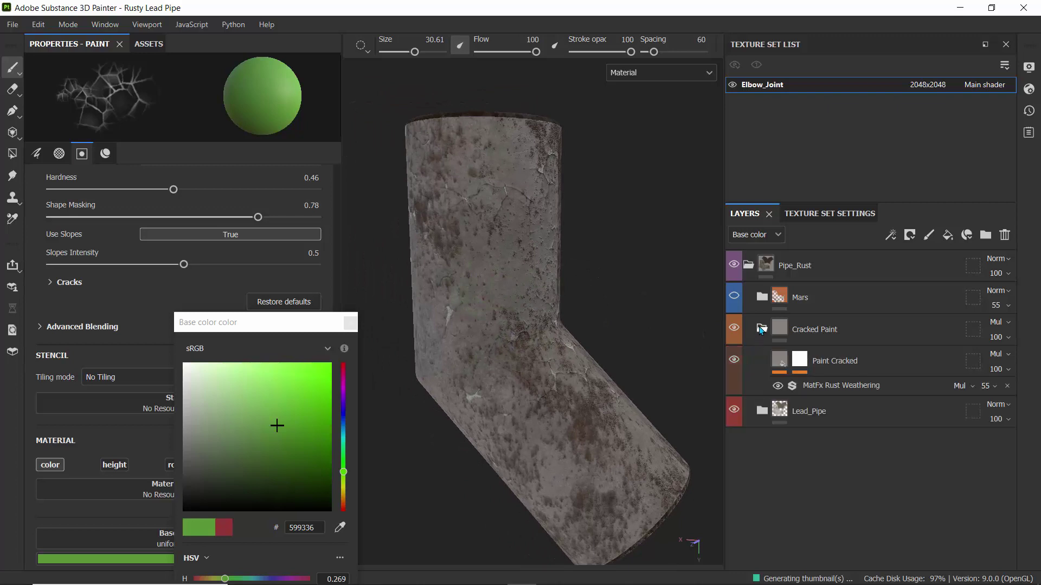
click(761, 328)
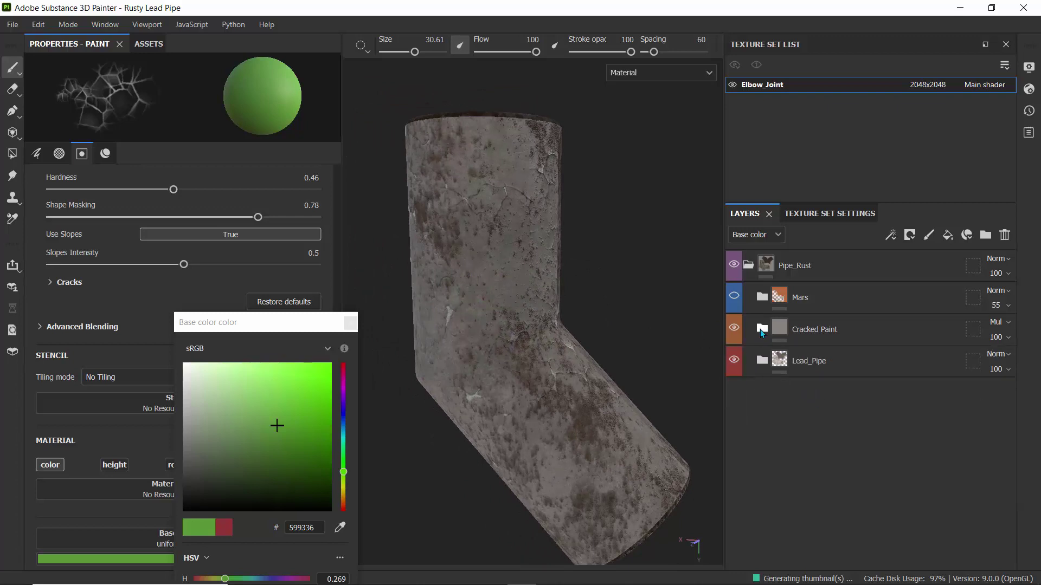
click(763, 361)
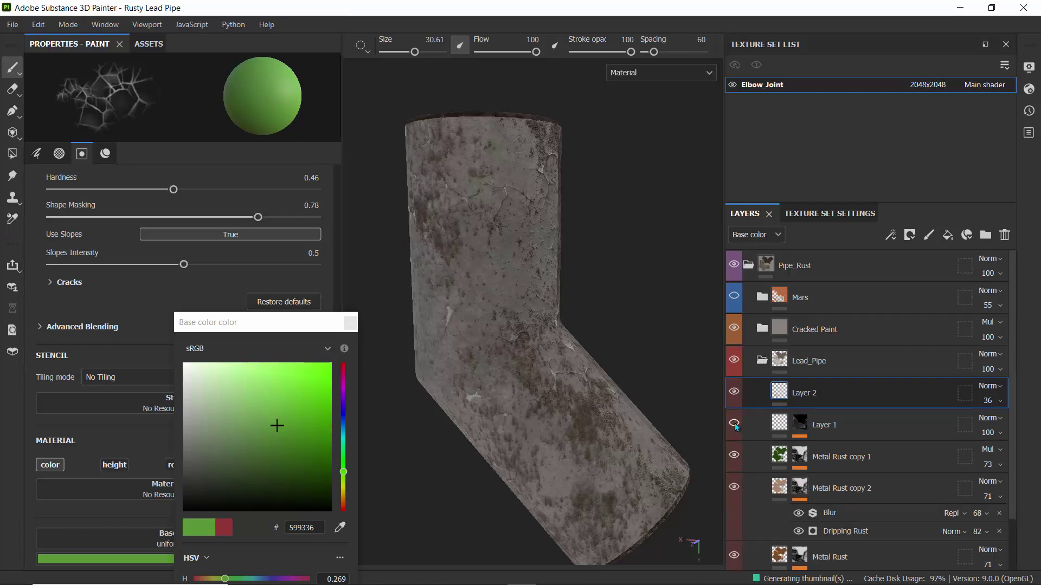
click(761, 363)
click(763, 328)
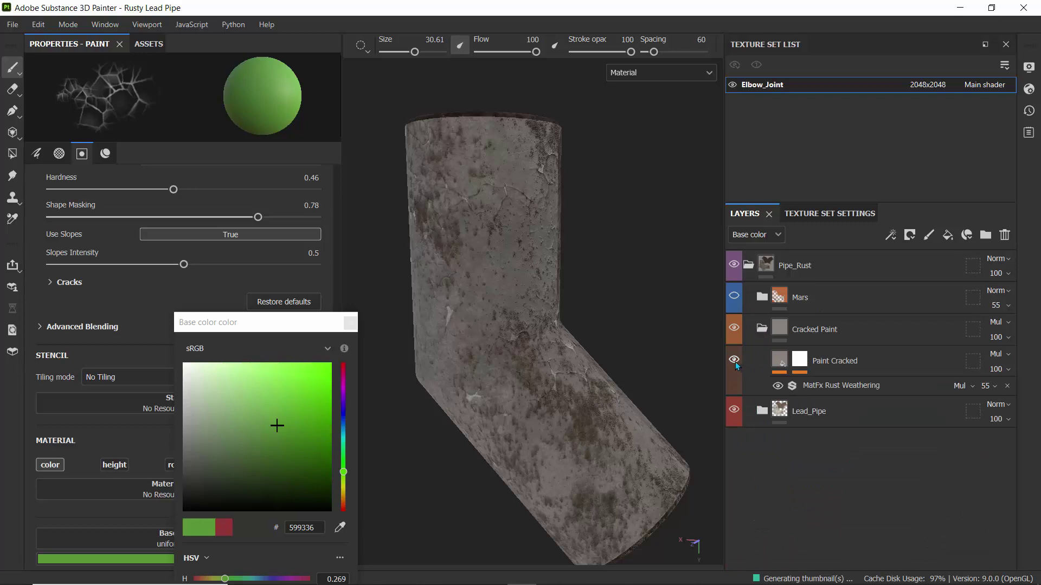
click(153, 44)
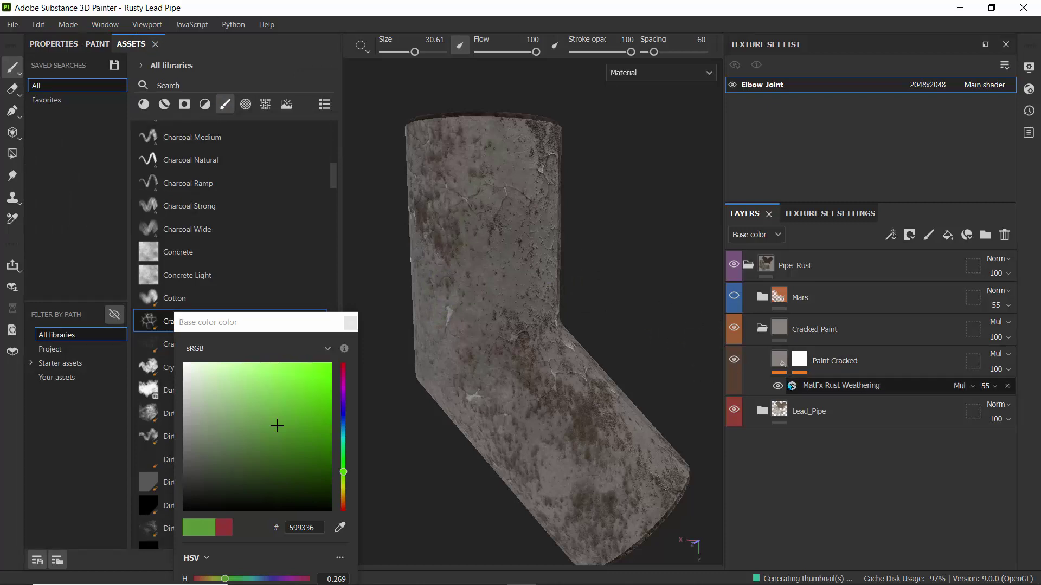
Select the Paint Cracked layer's mask, try the material filters, and close the base colour picker.
click(805, 372)
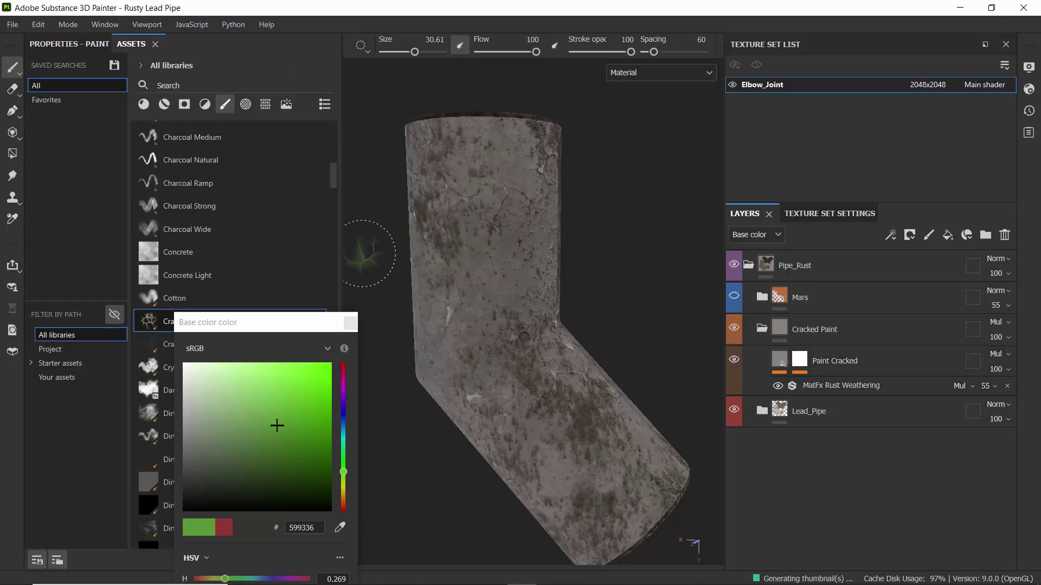
click(145, 105)
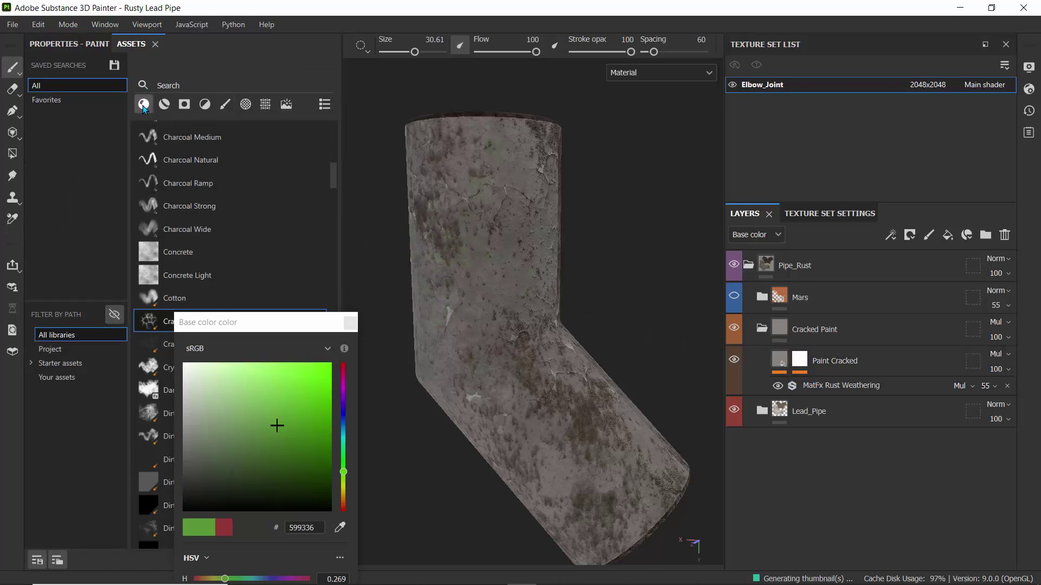
click(164, 108)
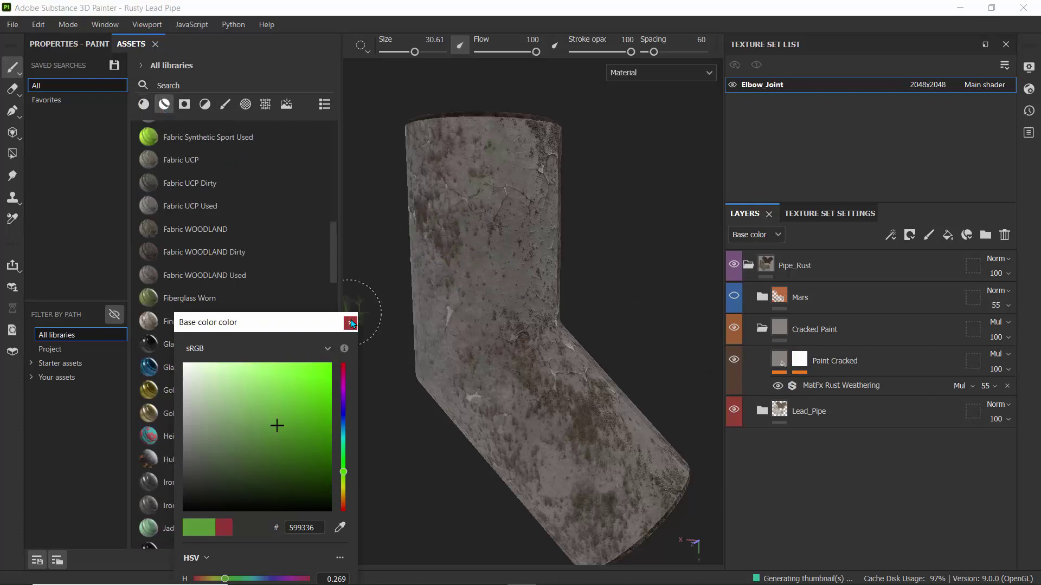
click(351, 323)
drag(336, 274, 333, 346)
Search the materials for 'paint' and pick Paint Cracked from the results.
click(175, 79)
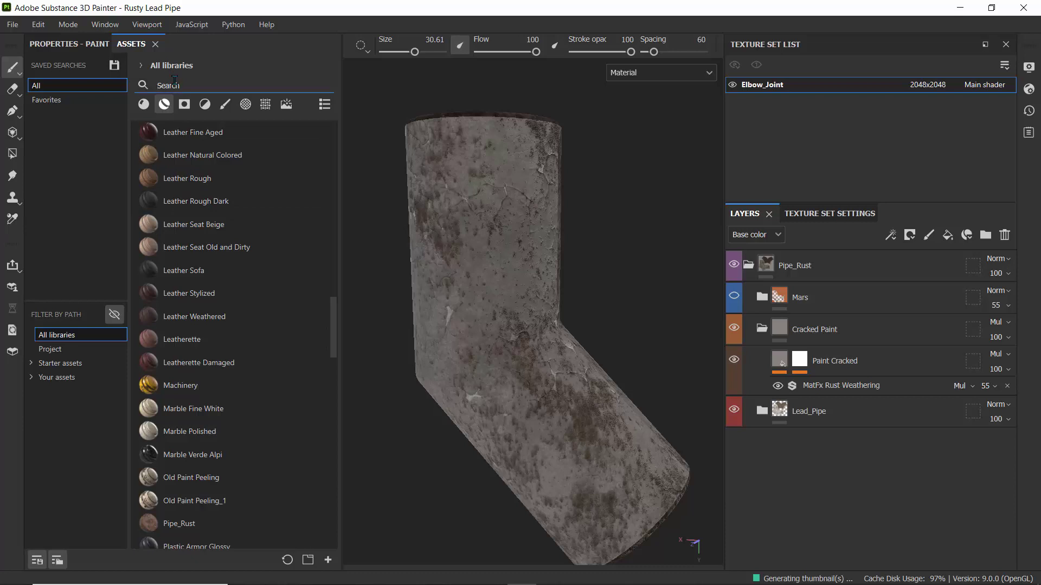
text(pa)
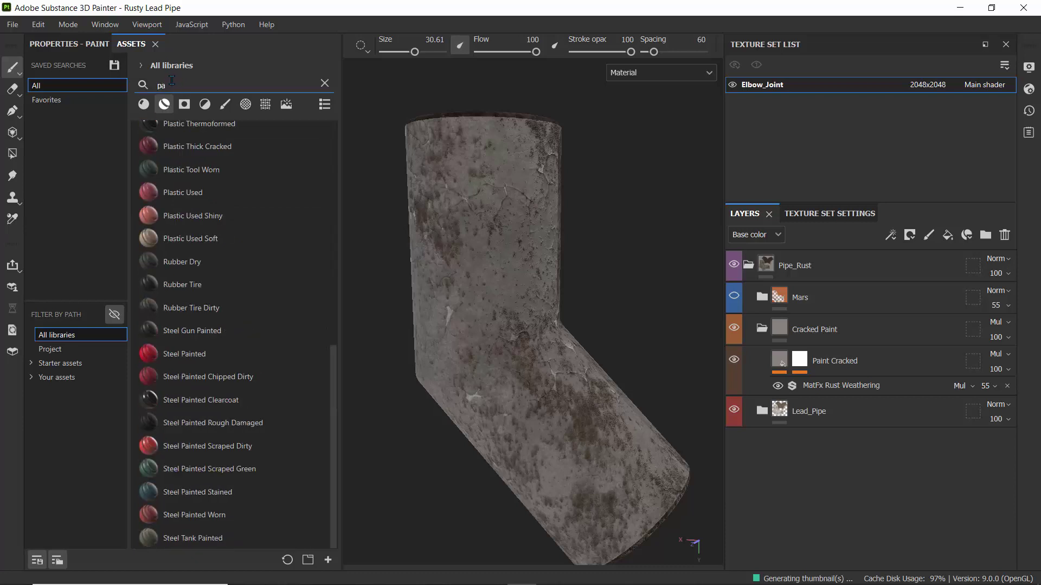
text(int)
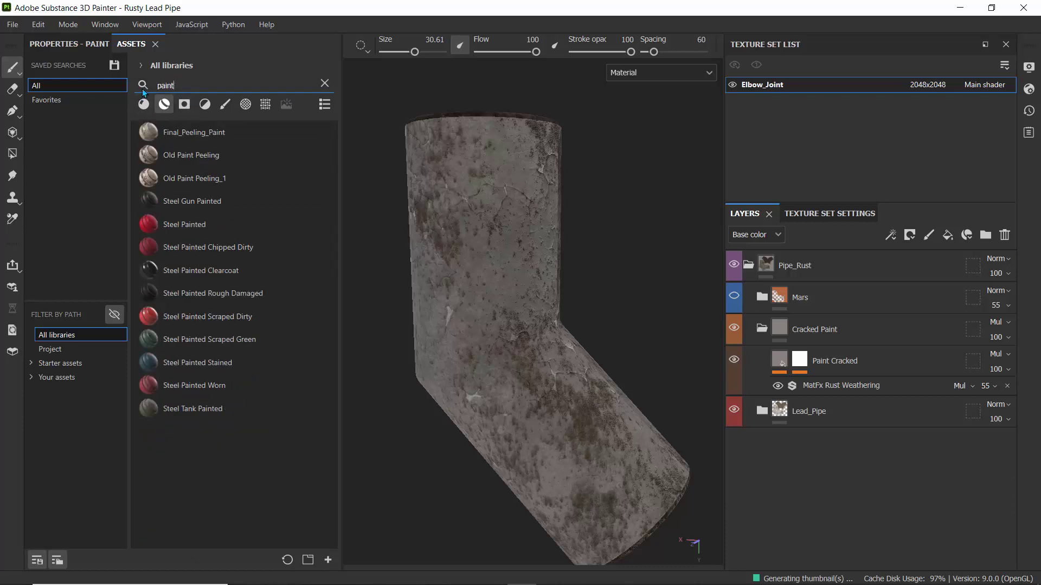
click(145, 106)
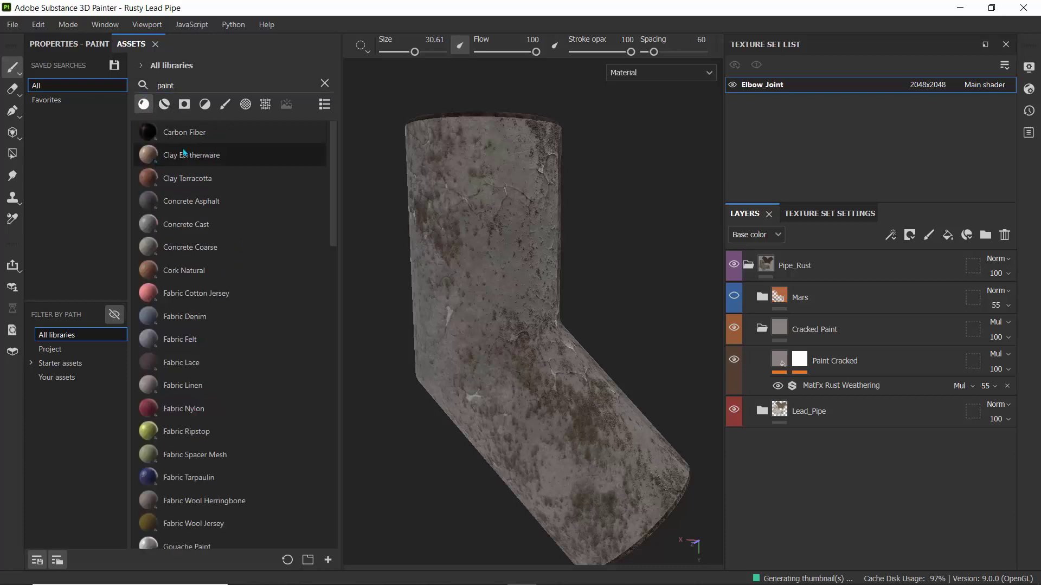
click(142, 82)
text(p)
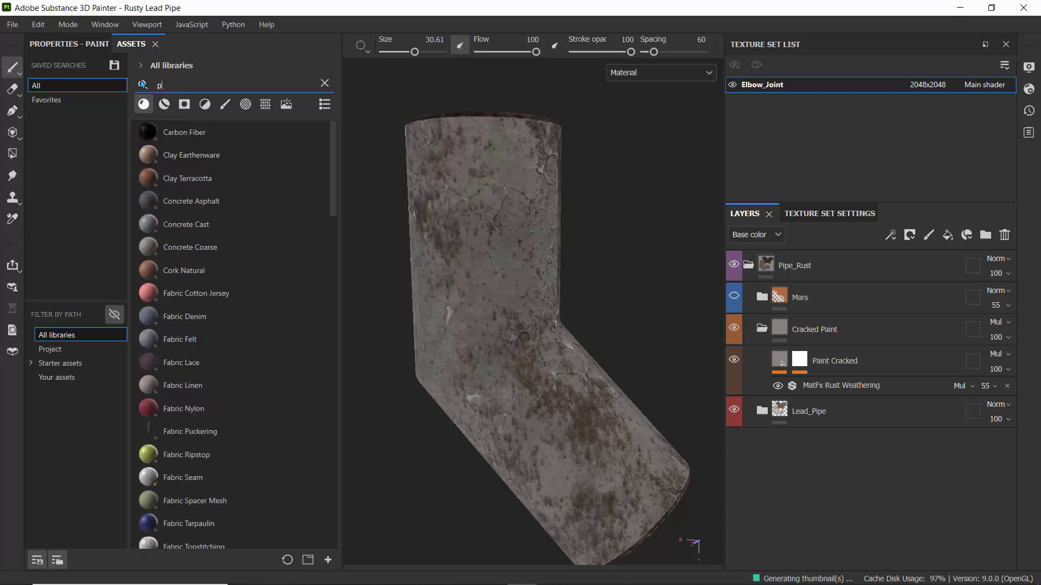
text(aint)
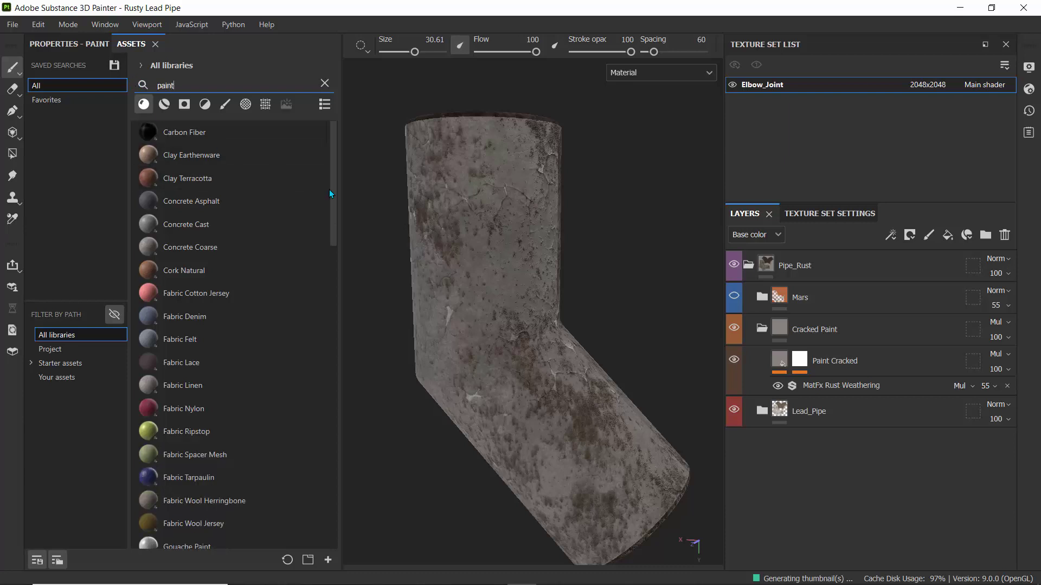
drag(332, 191, 340, 377)
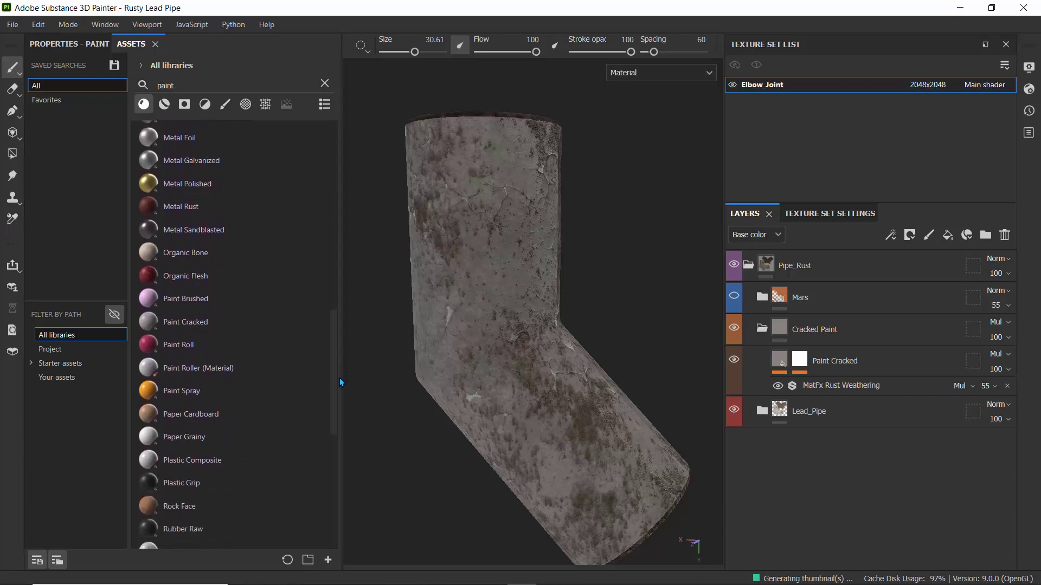
click(160, 322)
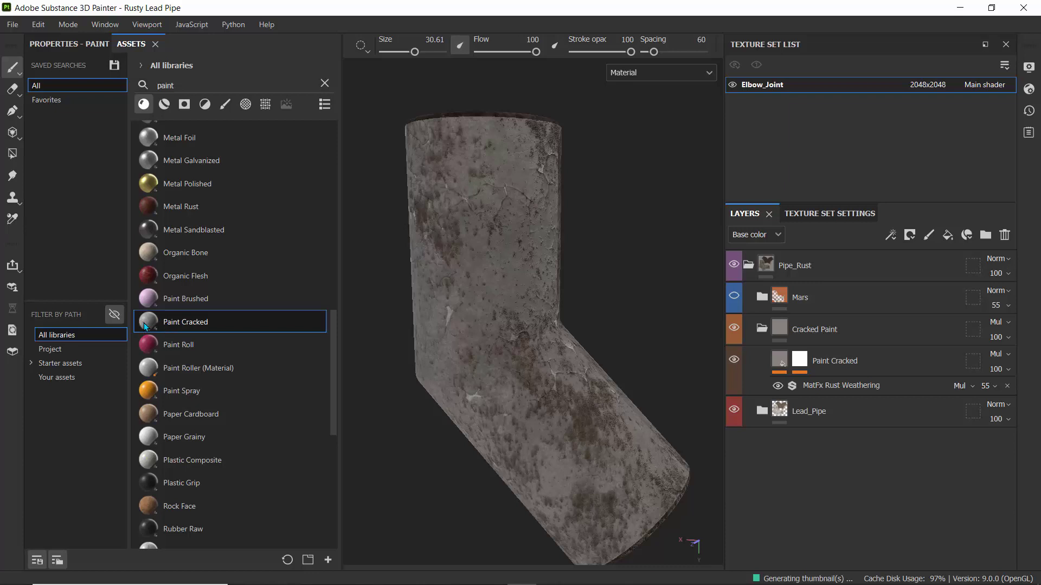
Add the Paint Cracked material as a new layer inside the Cracked Paint folder.
mouse_move(146, 326)
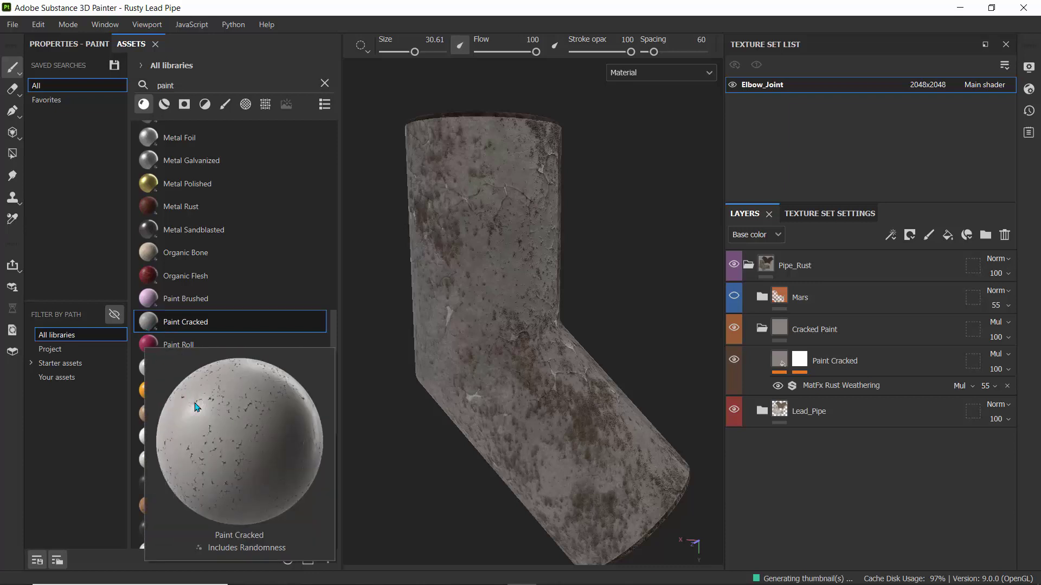
mouse_move(187, 333)
mouse_down()
mouse_move(496, 357)
mouse_move(642, 312)
mouse_move(783, 363)
mouse_move(801, 387)
mouse_move(794, 374)
mouse_up()
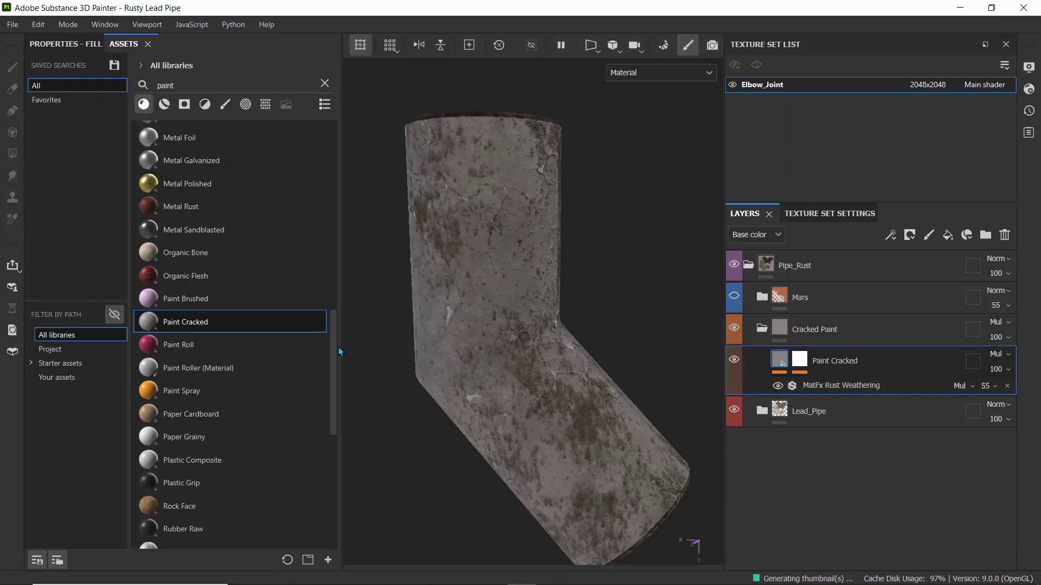
drag(158, 322, 767, 349)
drag(762, 343, 761, 343)
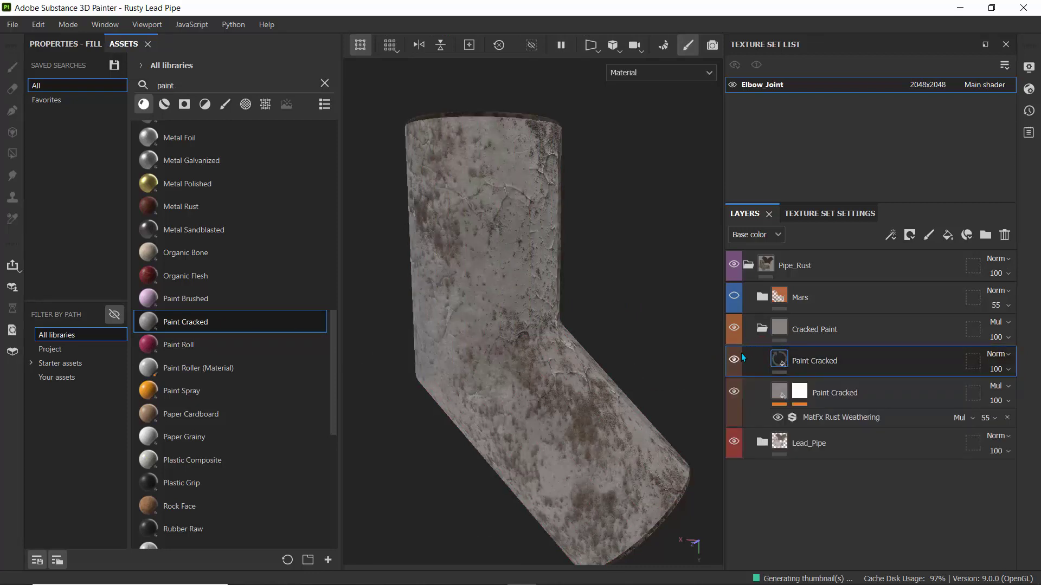
Compare both Paint Cracked layers, leaving the new one hidden, and select the original's mask.
click(733, 392)
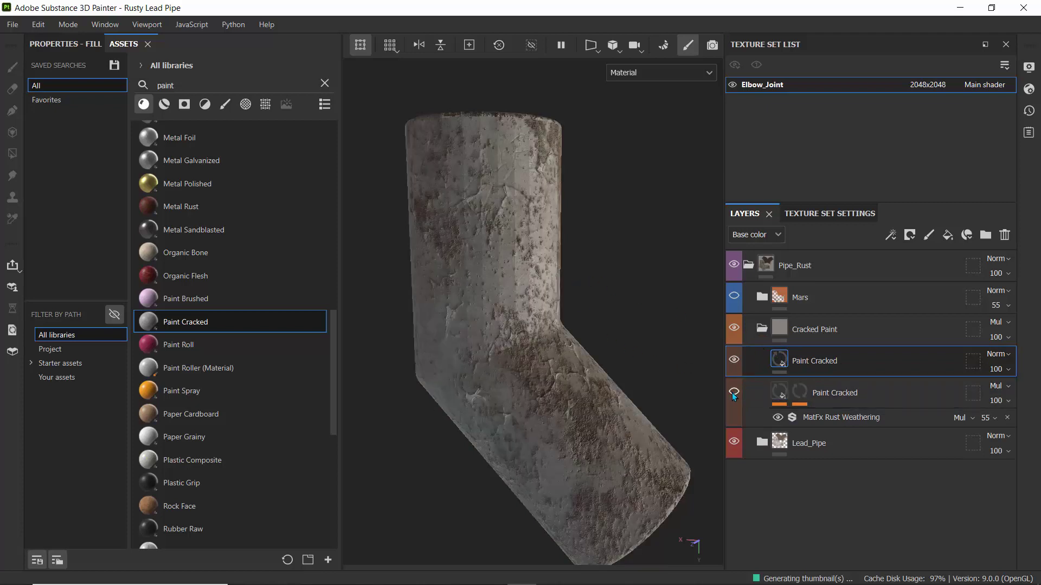
click(732, 363)
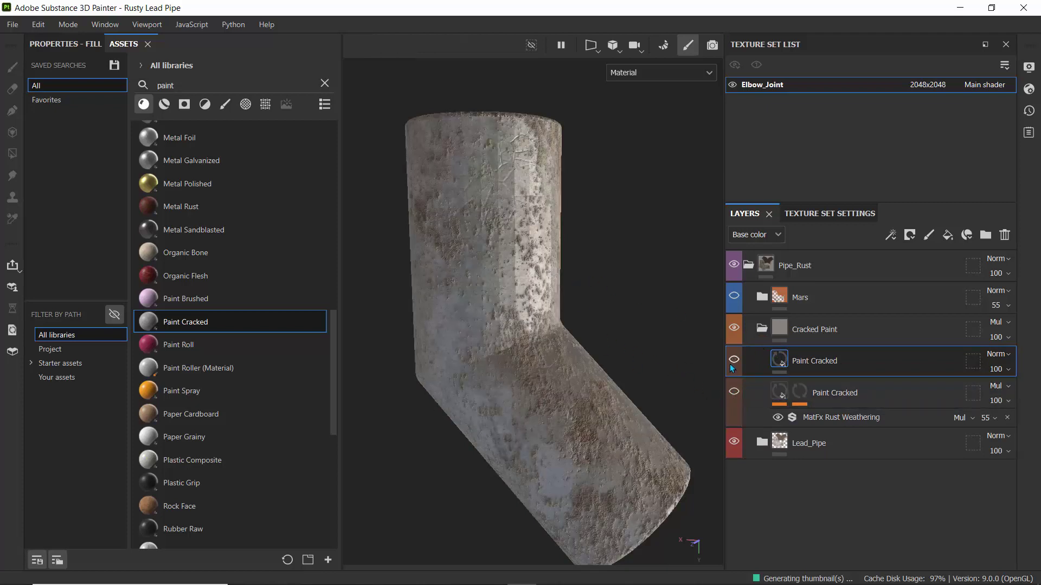
click(732, 362)
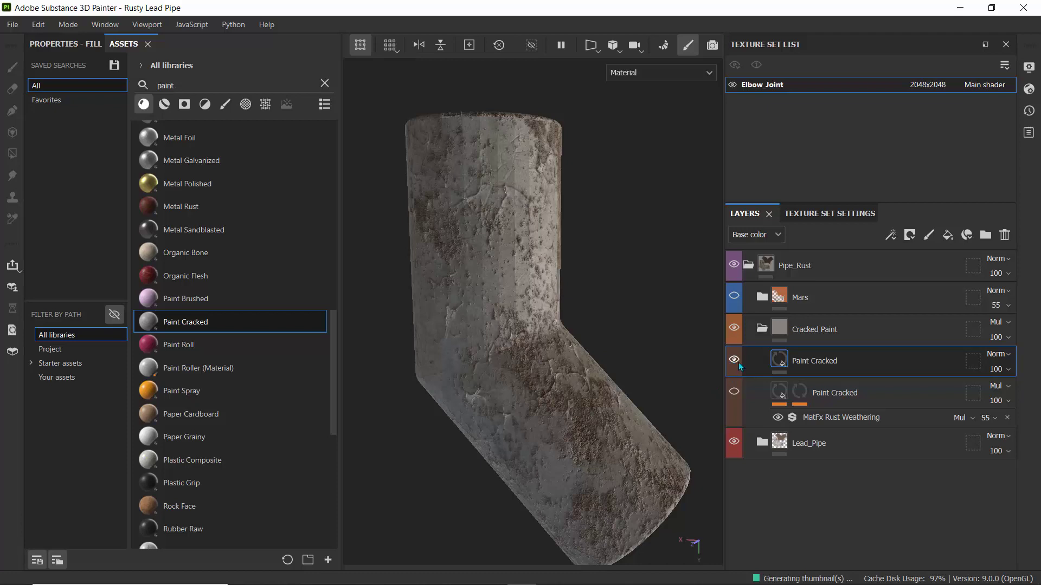
click(734, 392)
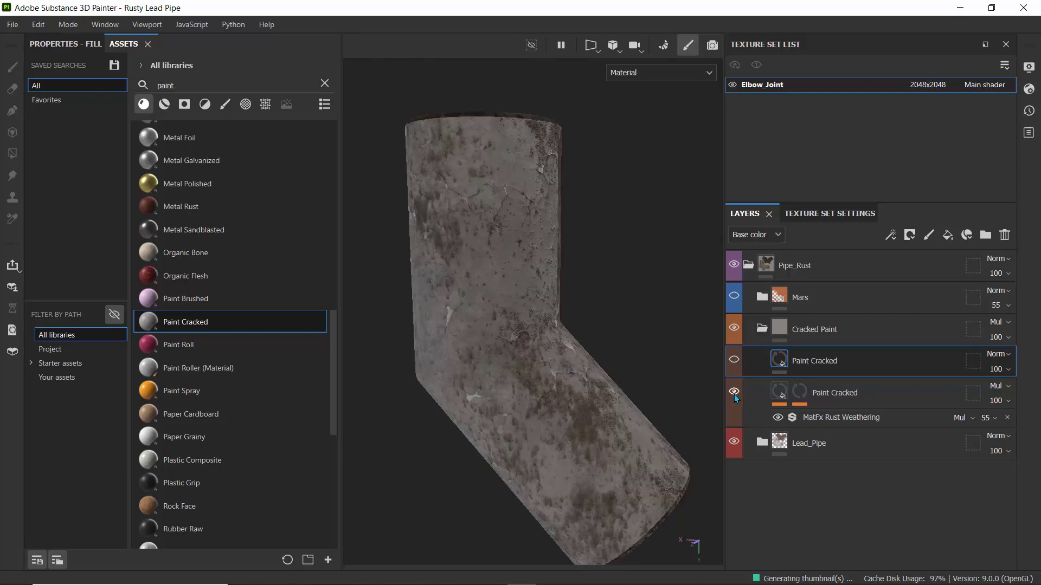
click(779, 392)
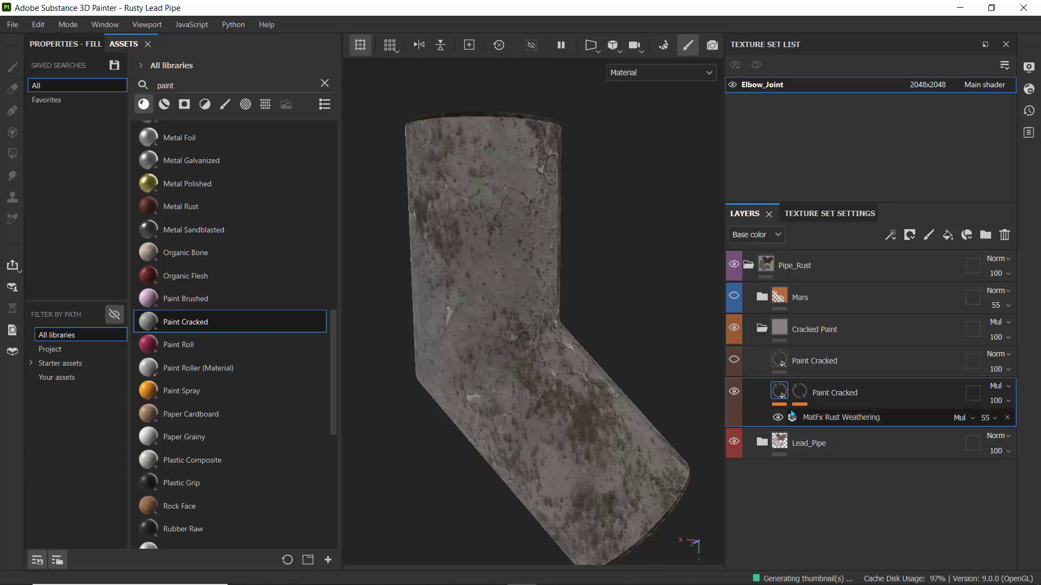
click(800, 392)
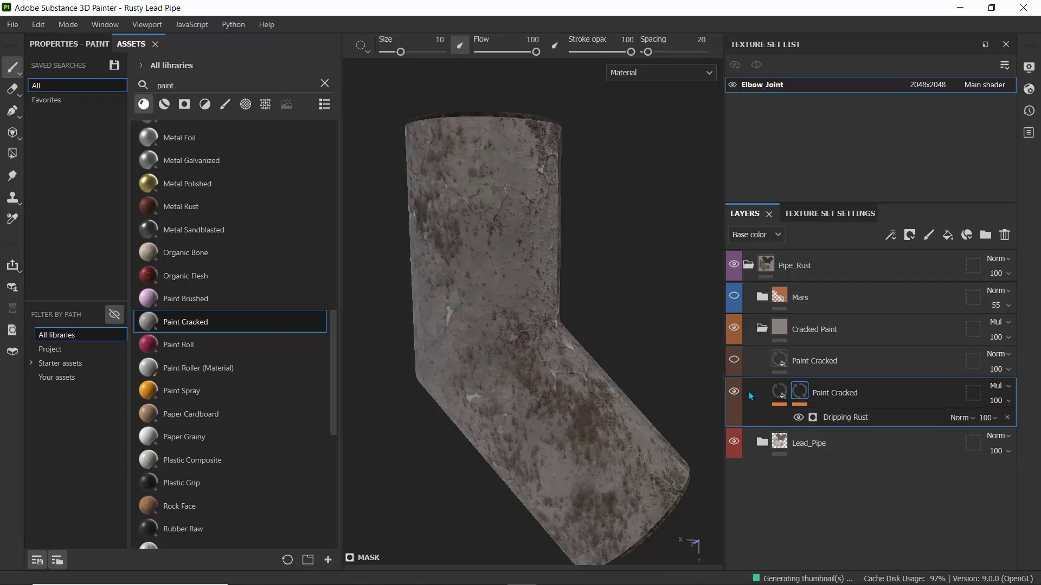
Select the Dripping Rust generator and browse the Add mask and Add effect menus without adding anything.
click(822, 419)
click(910, 235)
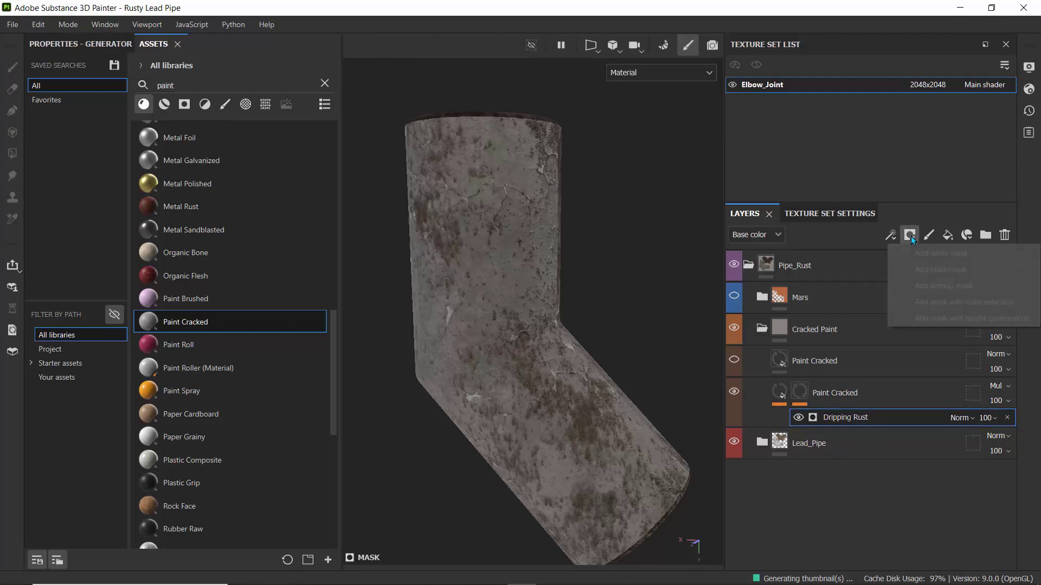
click(886, 238)
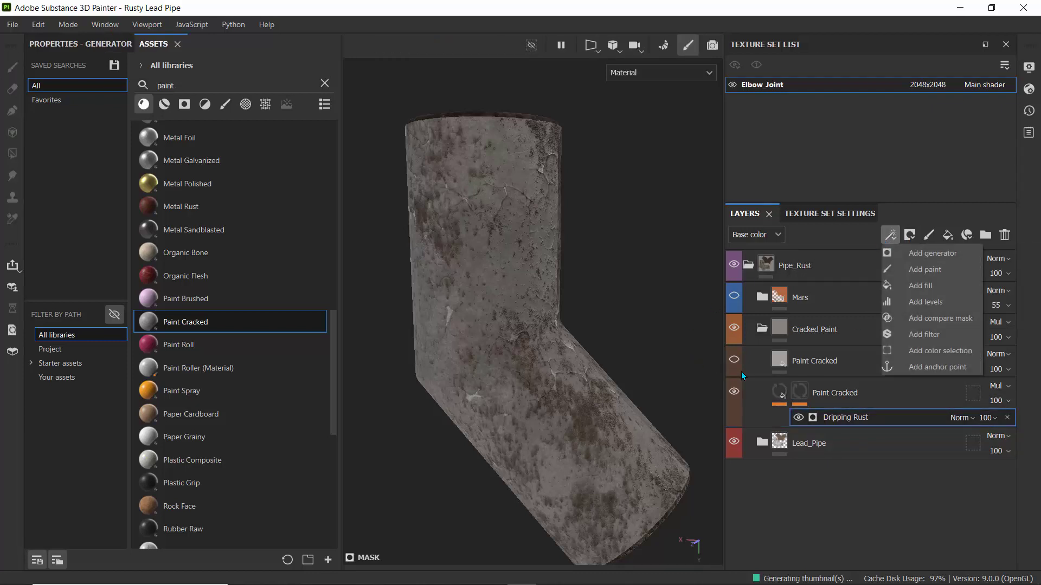
click(815, 362)
Delete the duplicate Paint Cracked layer and show the original layer's fill settings.
click(816, 362)
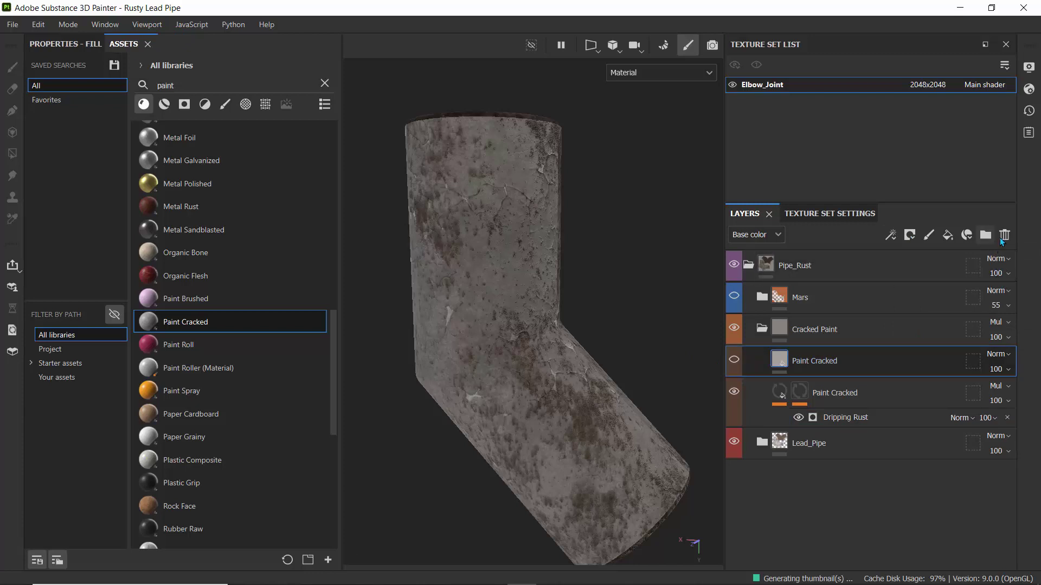
click(1003, 237)
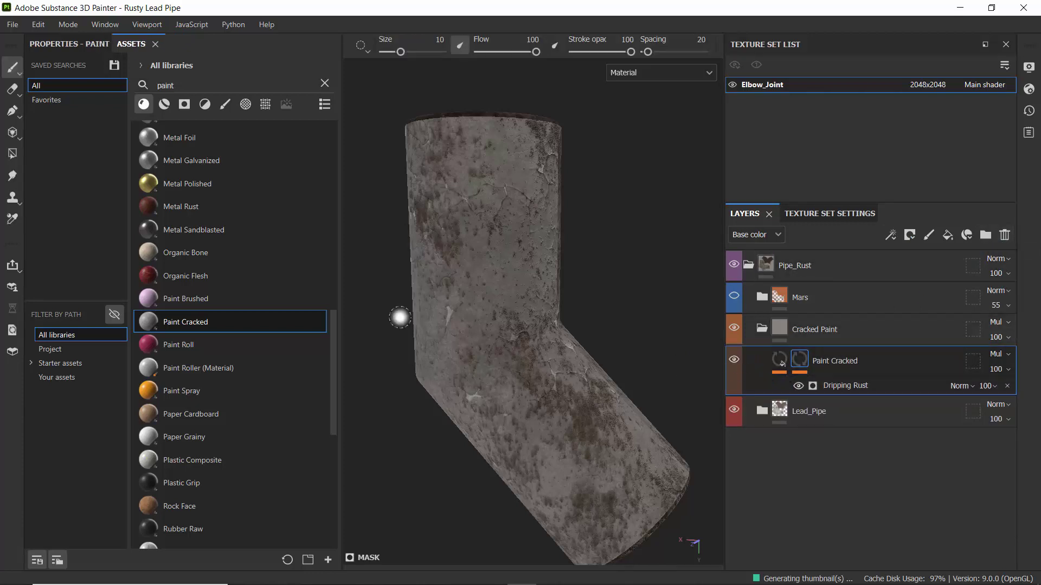
click(85, 44)
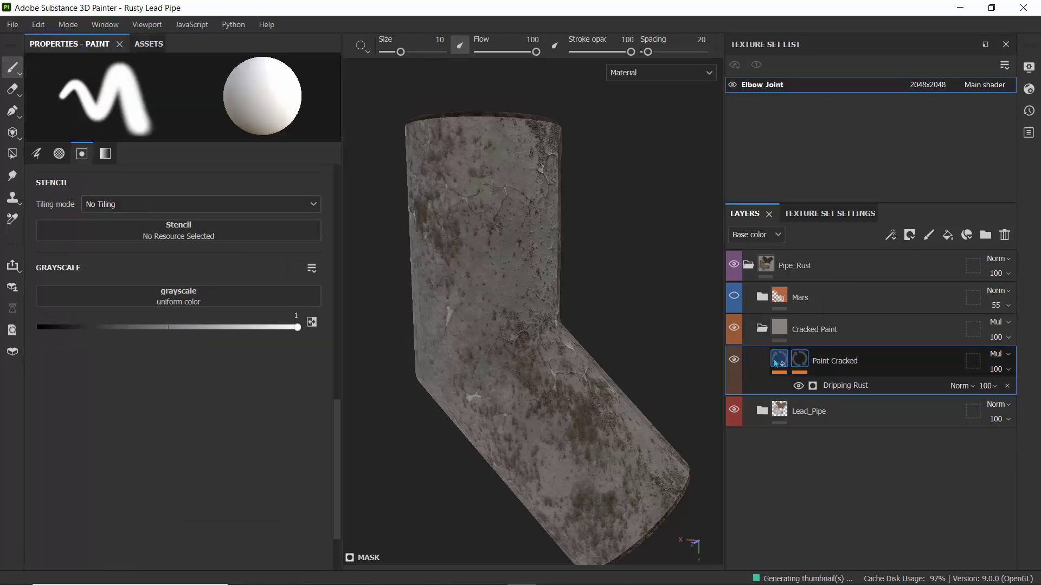
click(776, 362)
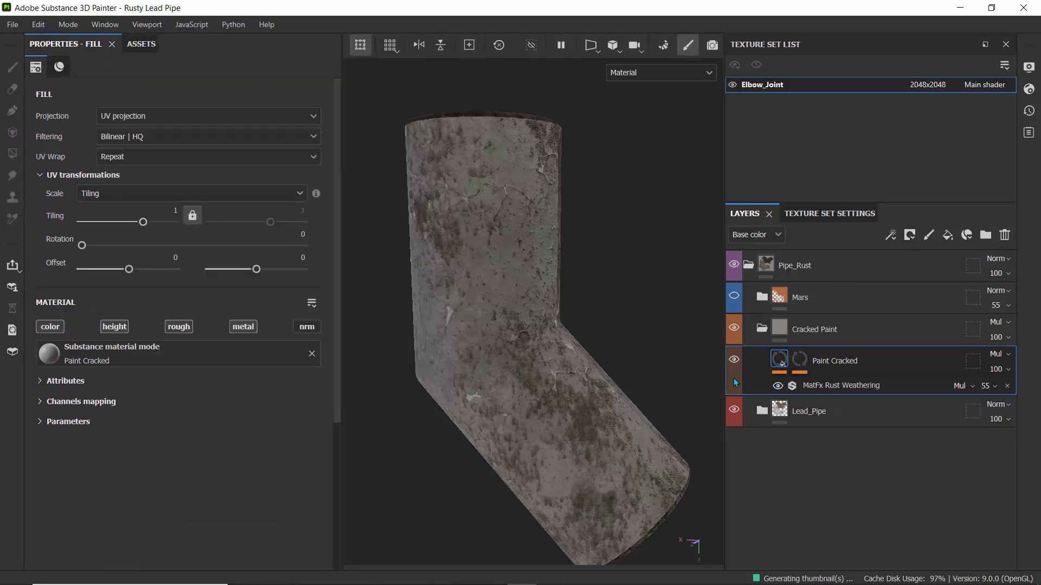
Switch the Paint Cracked fill to UV projection, toggling the Rust Weathering filter to compare.
click(121, 122)
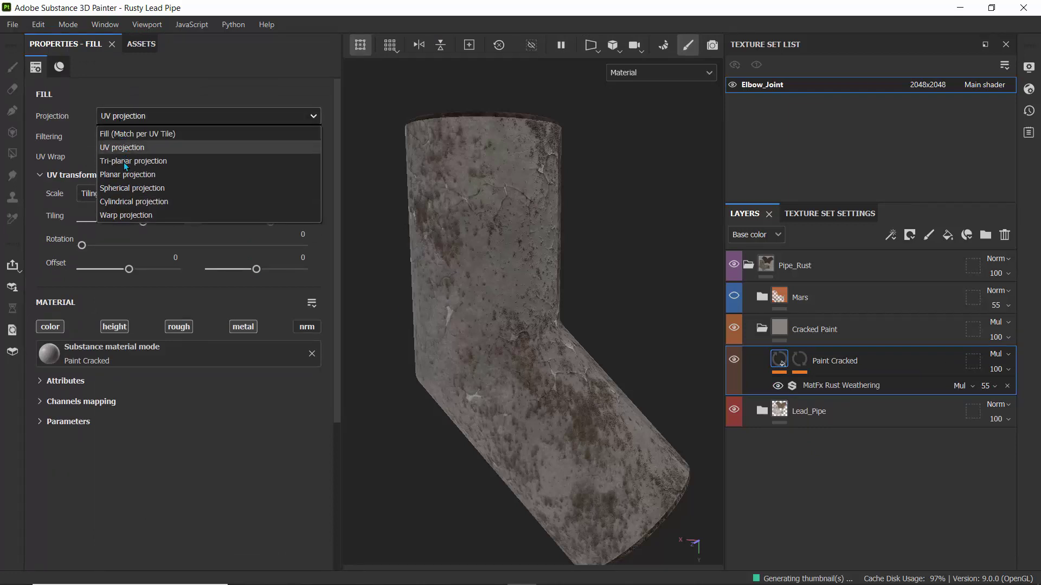
click(118, 161)
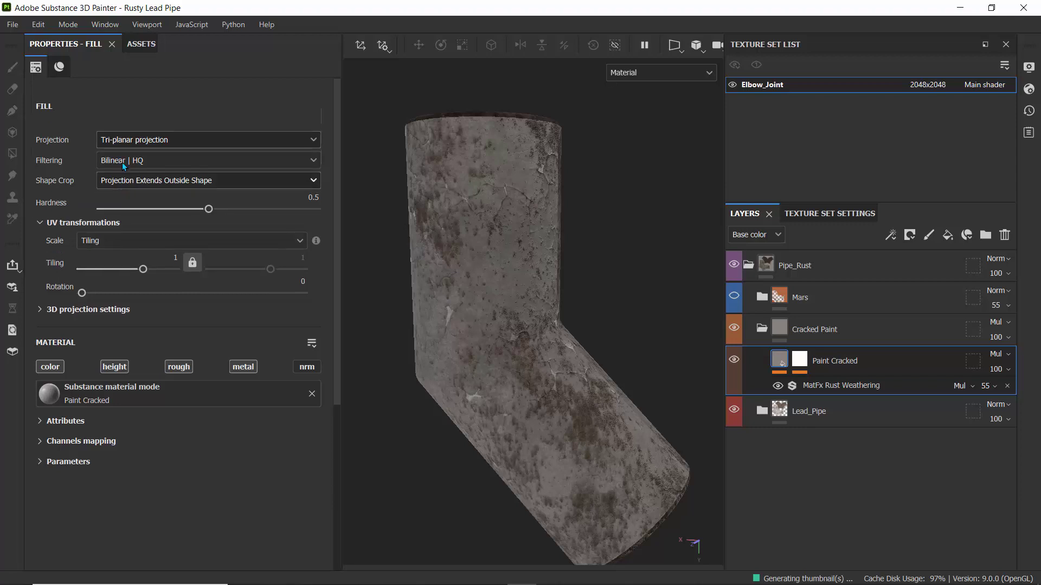
scroll(476, 275, up, 3)
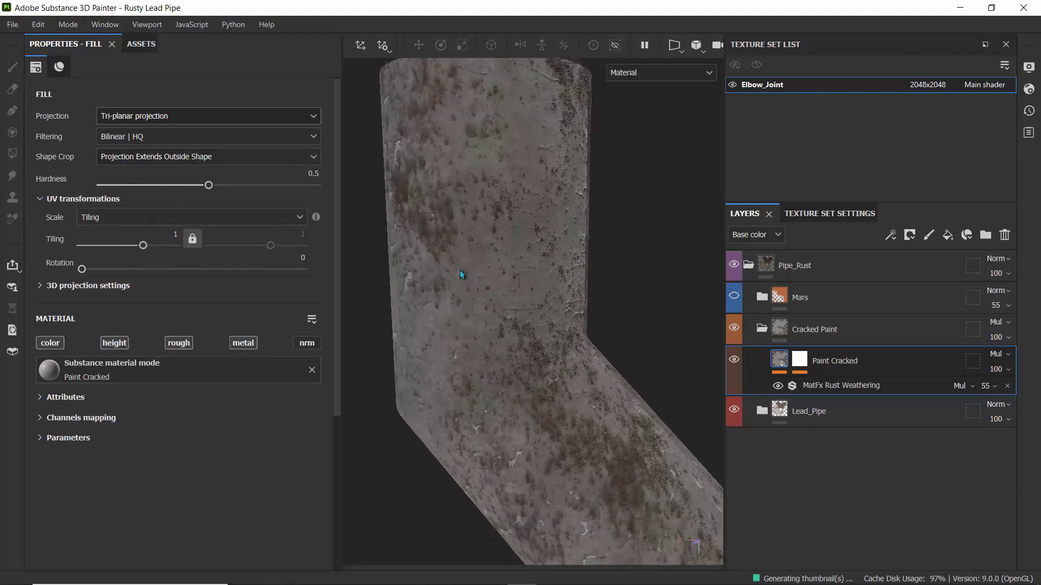
click(210, 115)
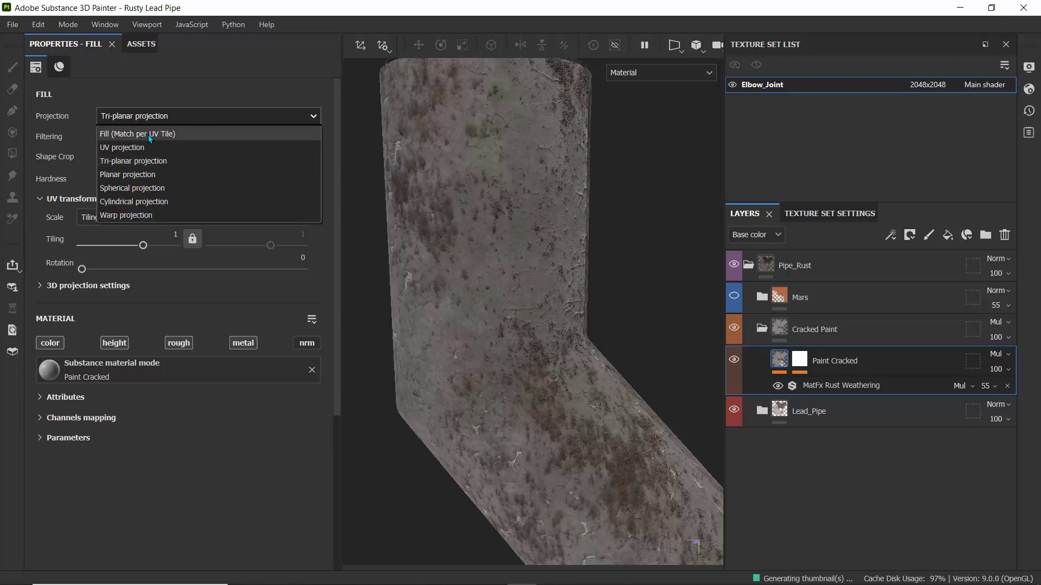
click(132, 145)
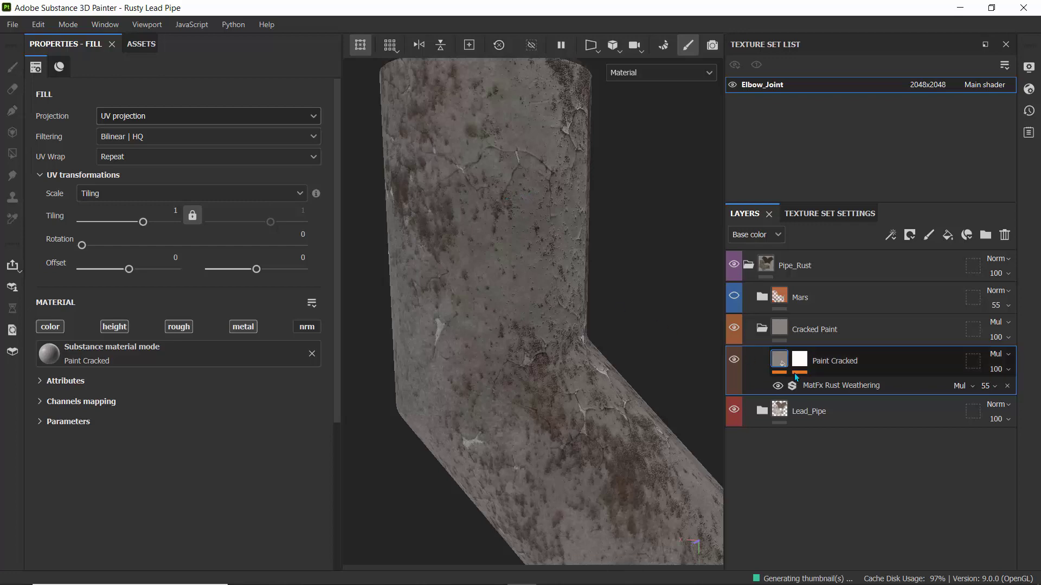
click(778, 386)
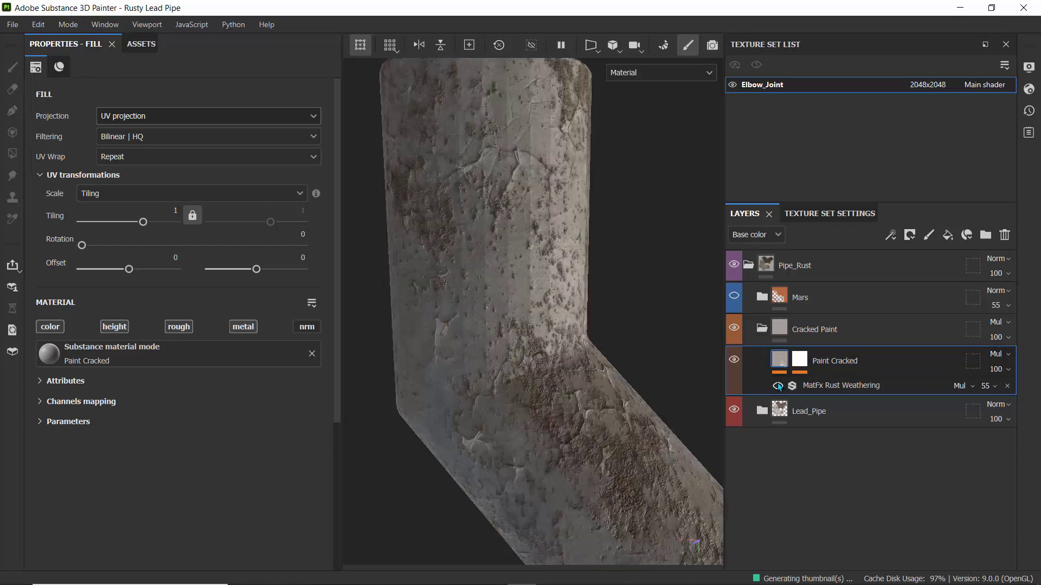
click(778, 386)
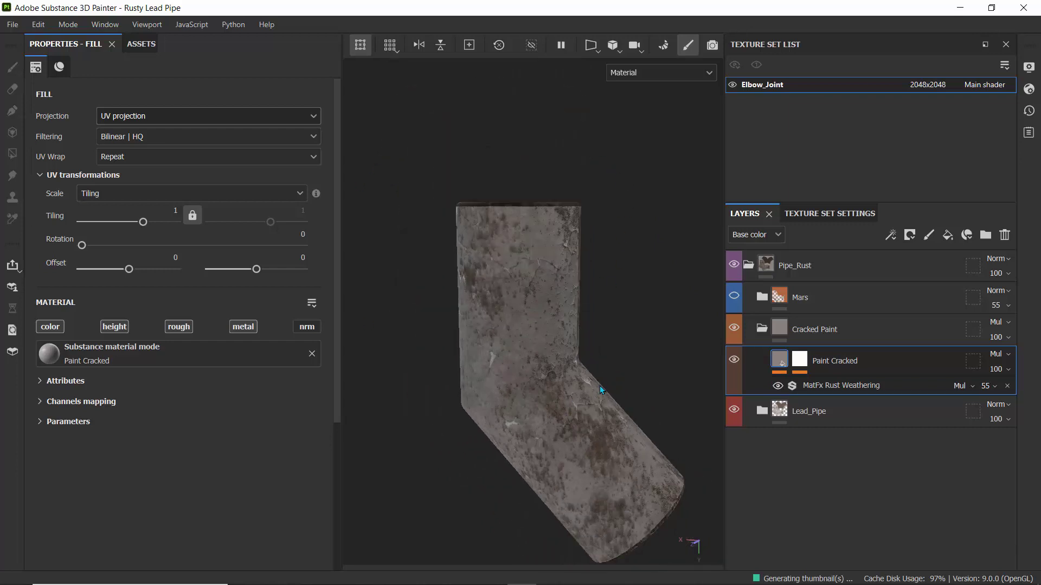
Show the MatFx Rust Weathering filter's parameters, browsing the filter picker without changing it.
alt+drag(600, 386, 537, 392)
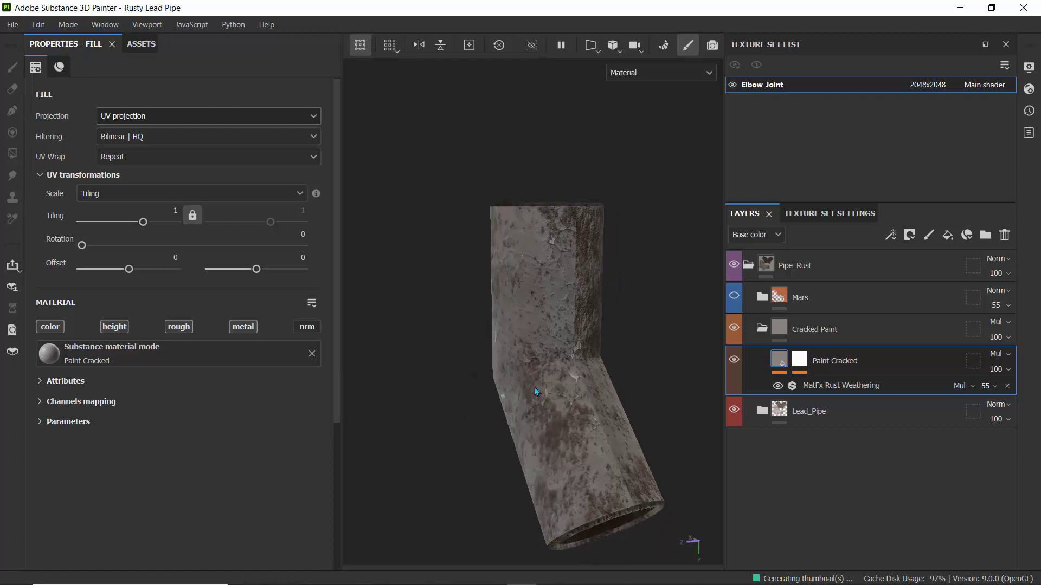
click(832, 391)
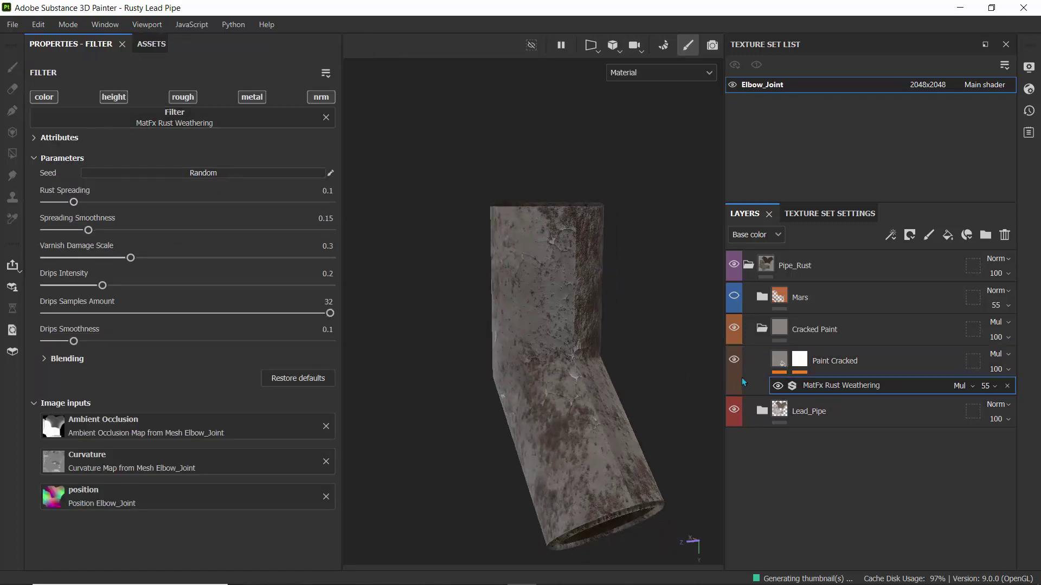
click(161, 120)
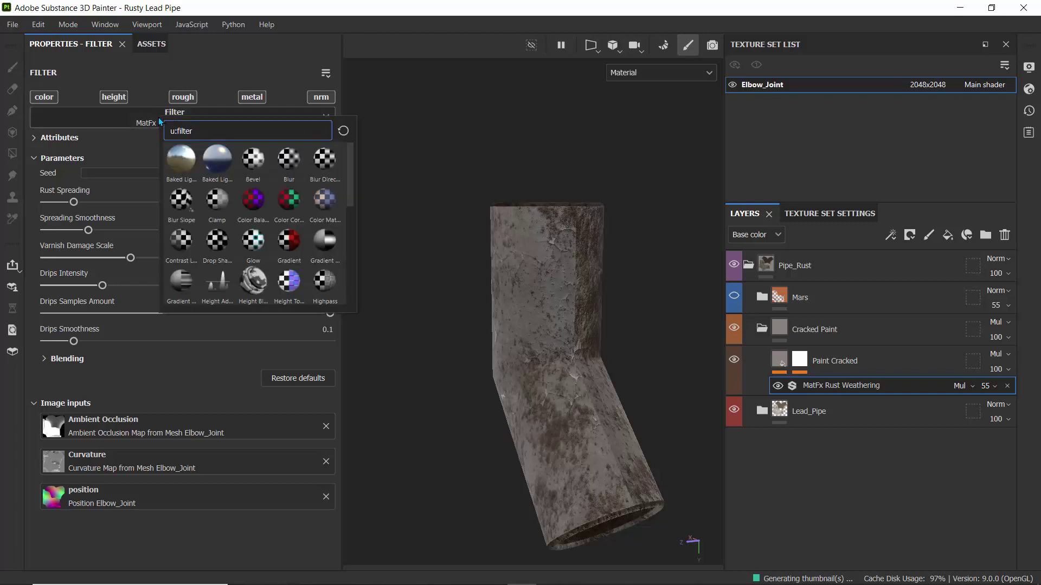
scroll(222, 222, down, 5)
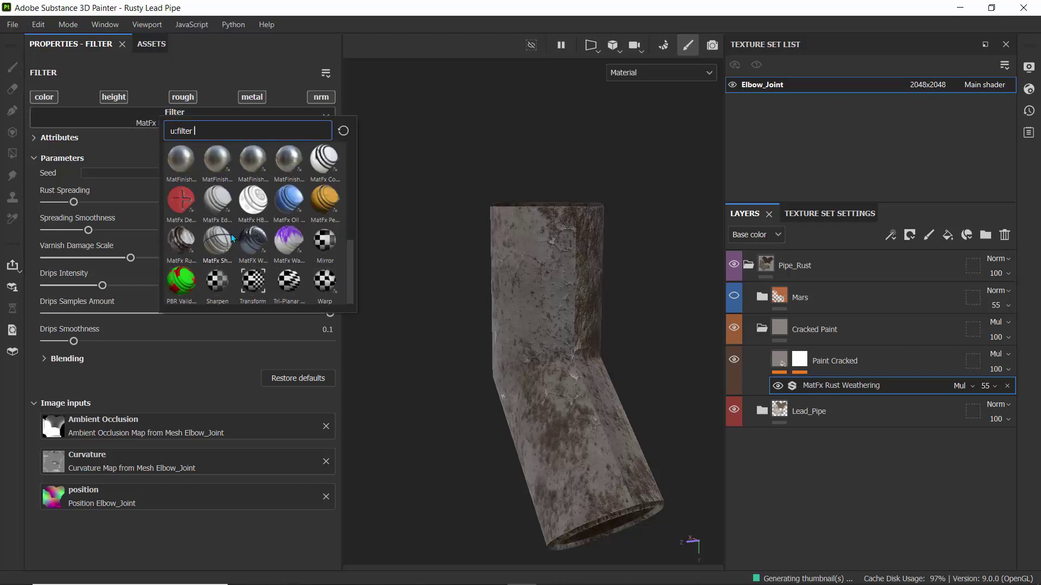
mouse_move(325, 210)
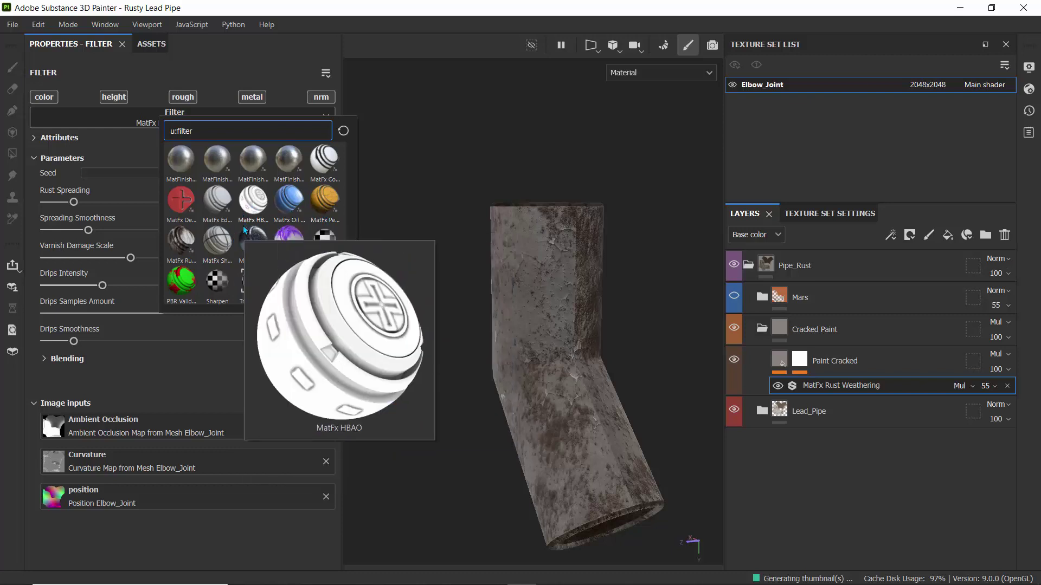
mouse_move(205, 241)
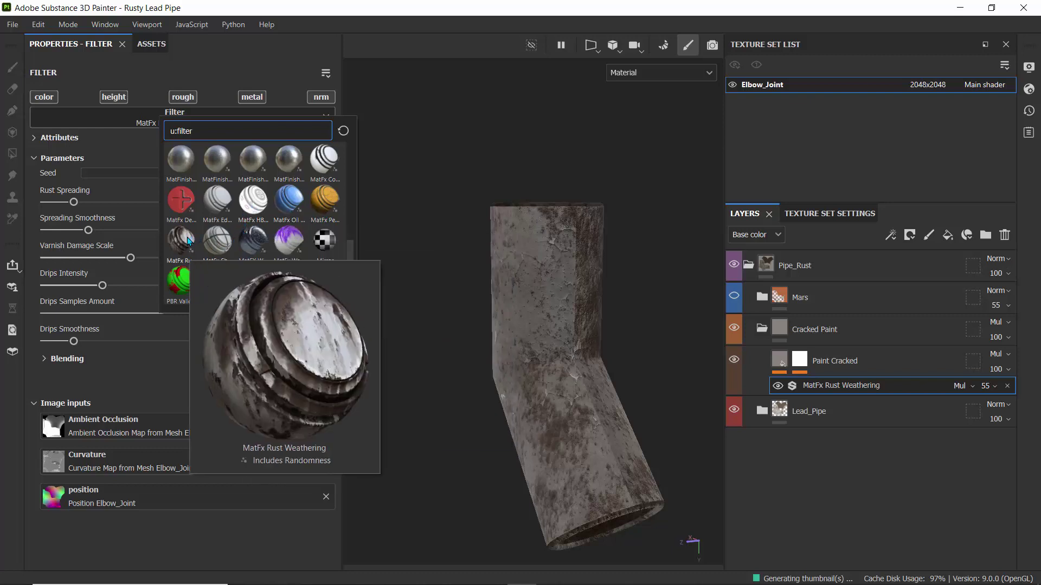
click(289, 415)
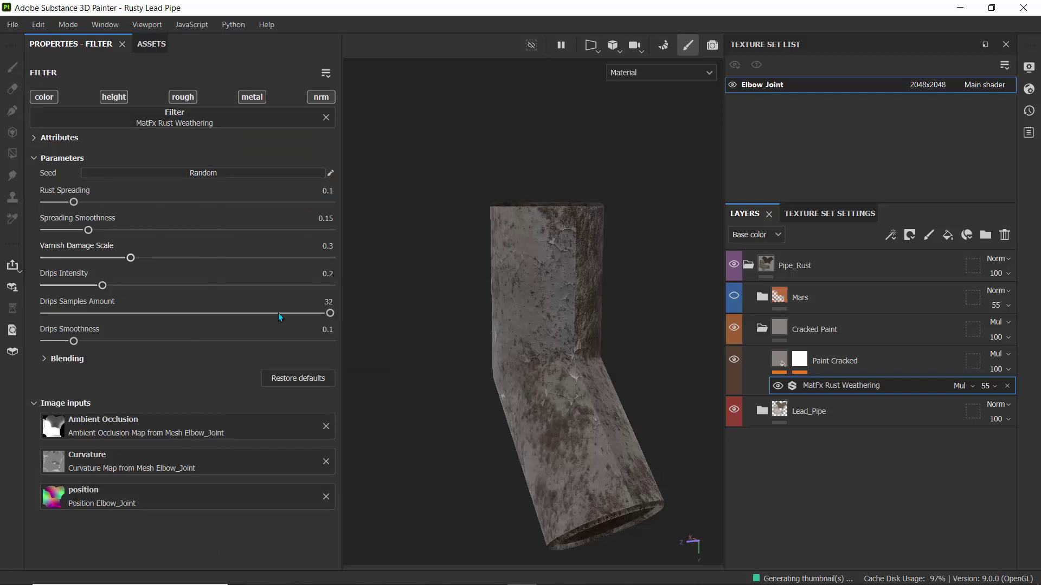
Collapse the Cracked Paint group and turn on the Mars rust group.
click(763, 329)
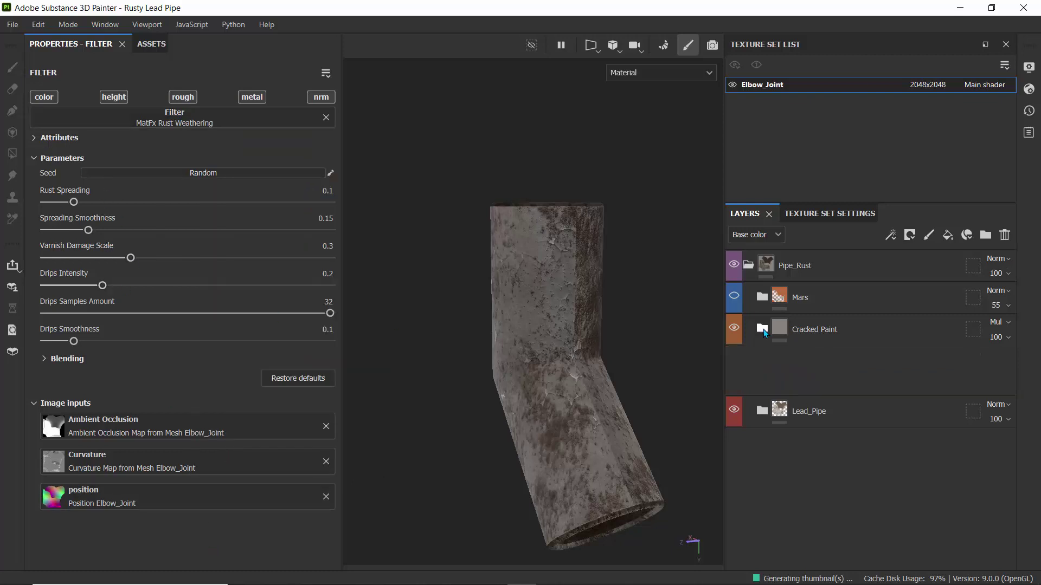
click(733, 297)
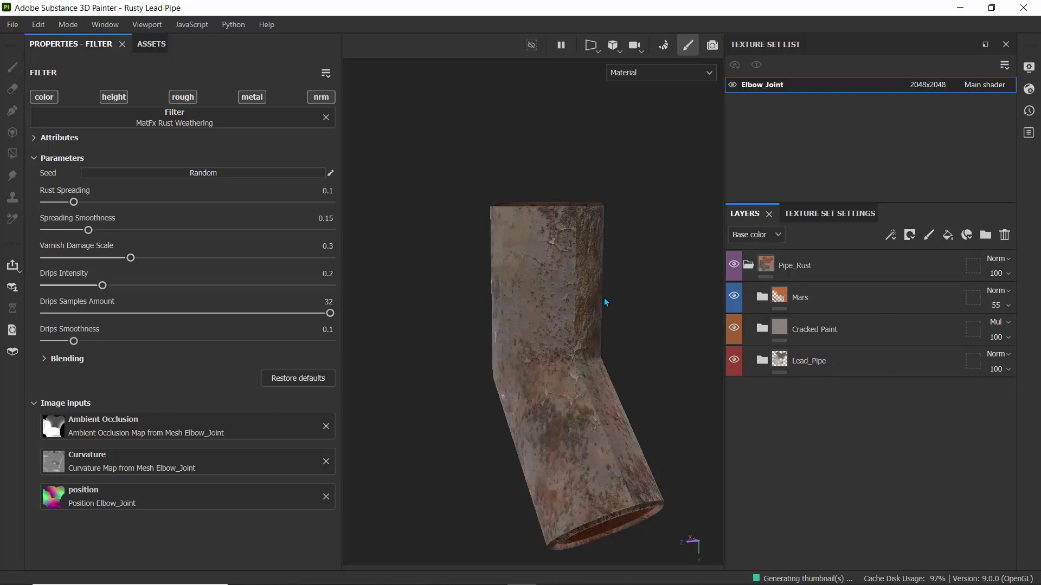
scroll(606, 302, up, 3)
scroll(530, 302, down, 2)
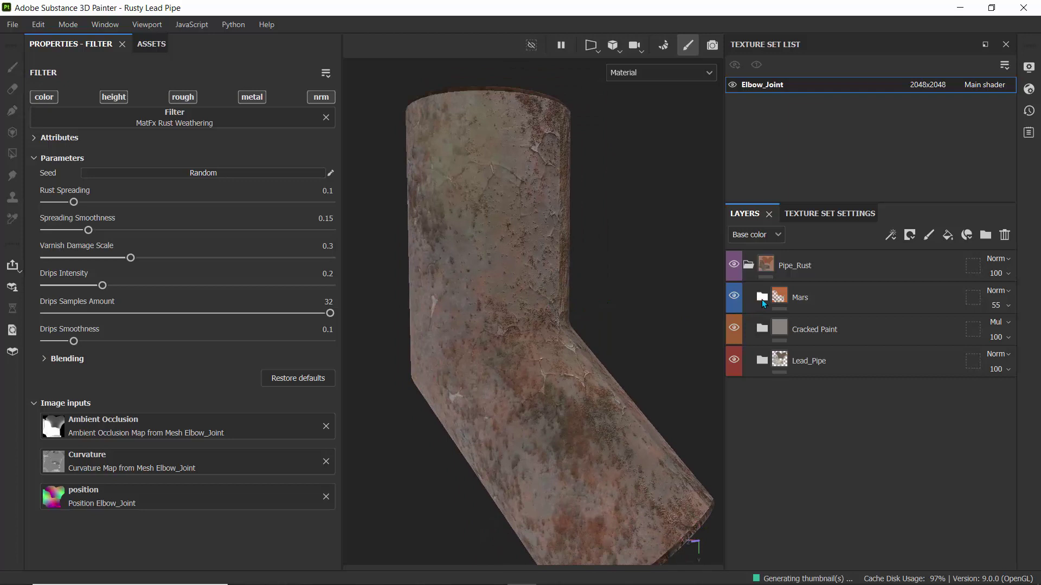
Expand Mars, hide the green copy 1 layer and select the green layer for painting.
click(761, 297)
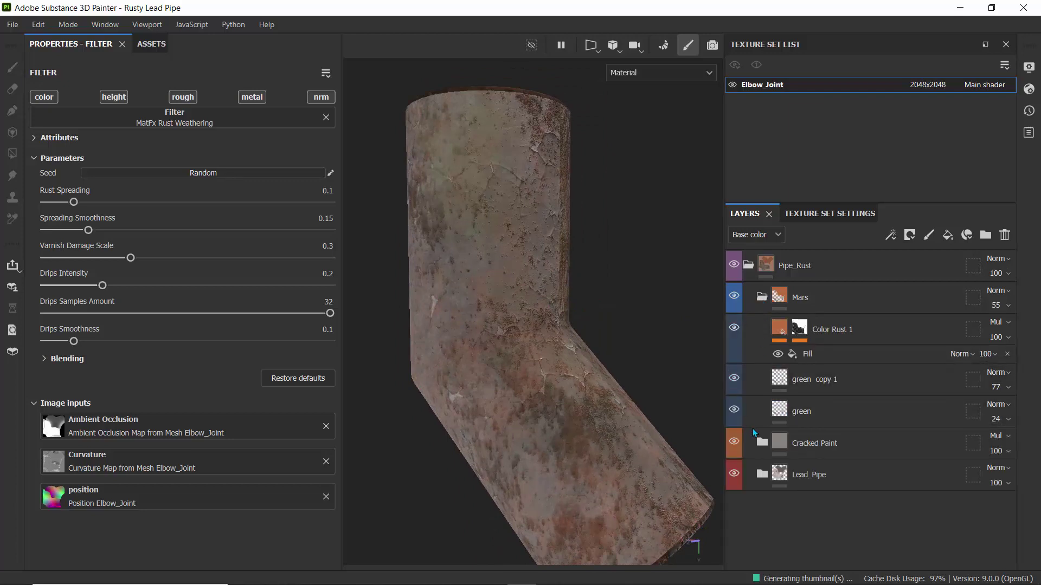
click(734, 379)
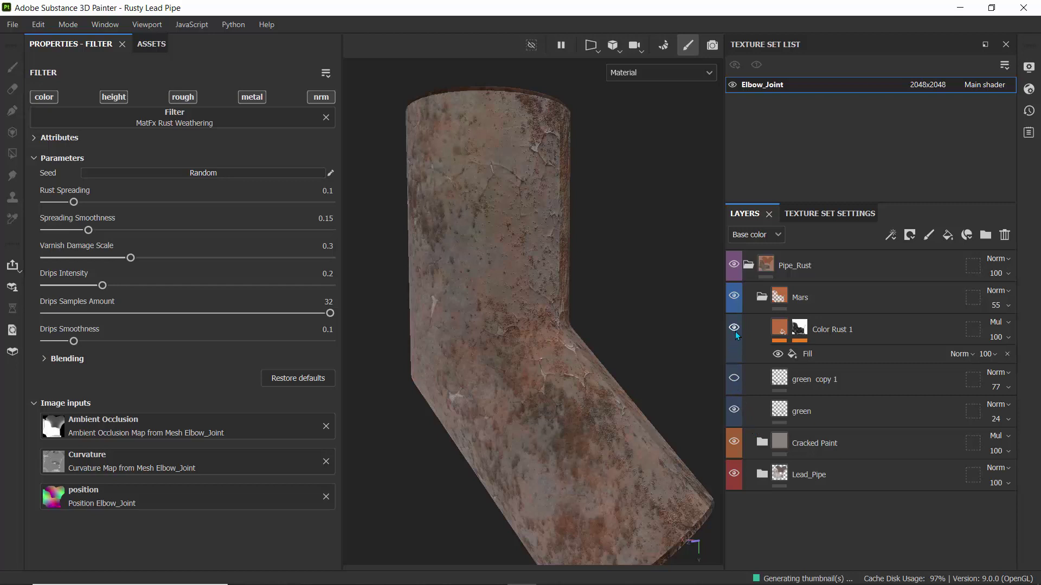
click(736, 414)
click(783, 412)
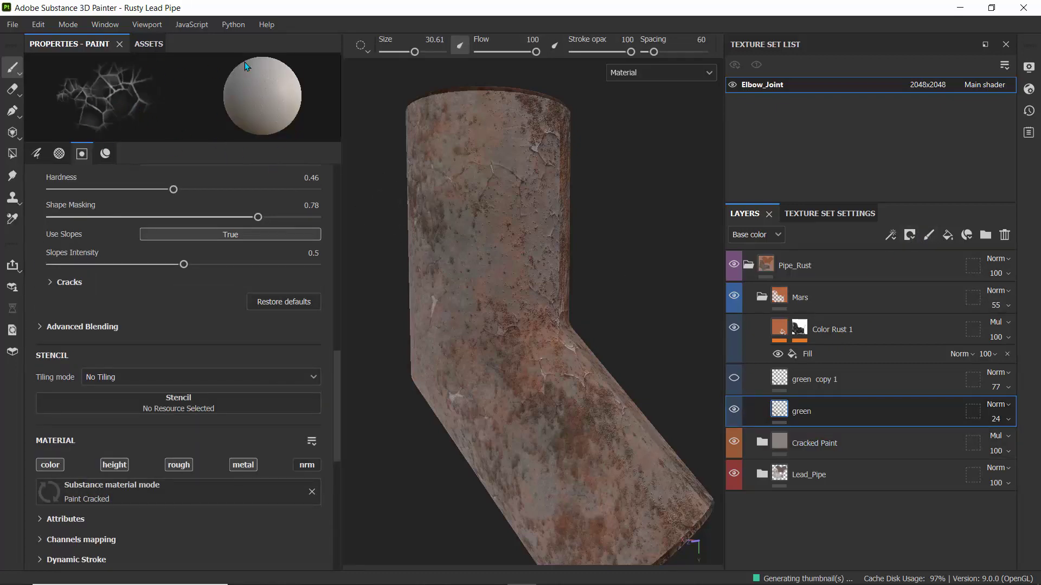
Load the Kyle's Paintbox - Cezanne 2 brush from the Brushes assets for painting.
click(136, 46)
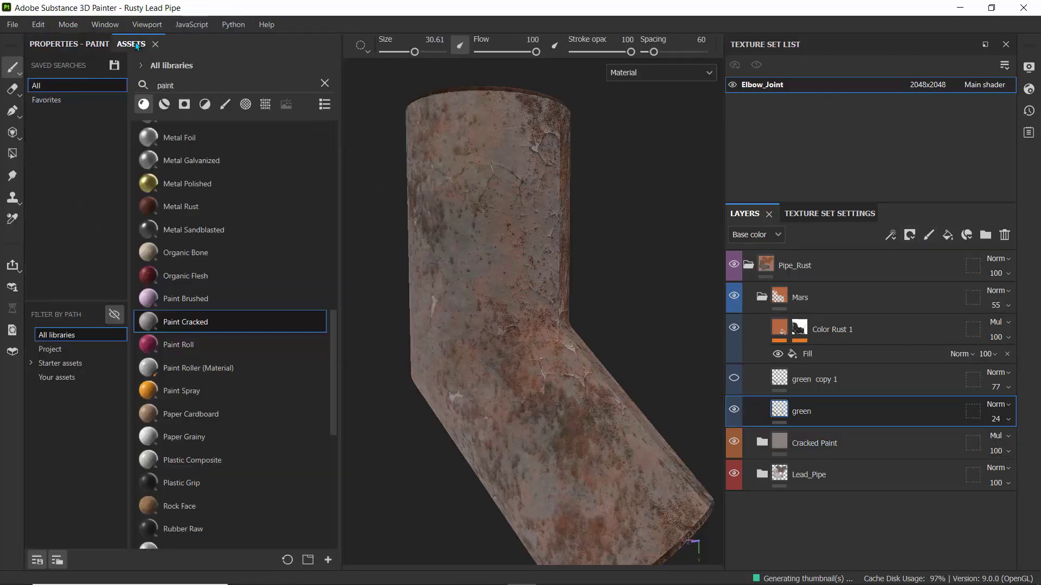
click(224, 104)
scroll(249, 270, up, 3)
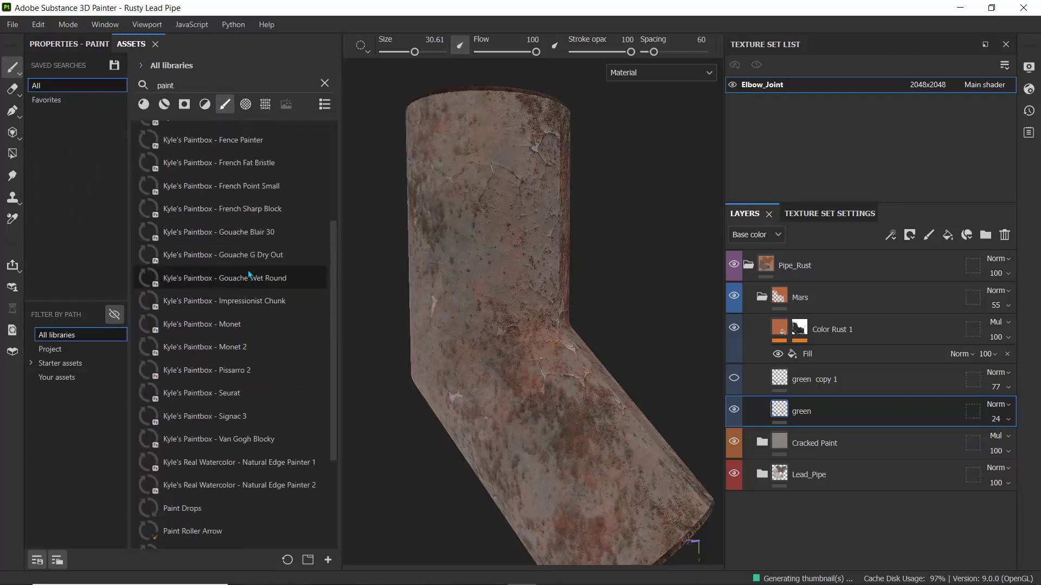
scroll(249, 274, up, 3)
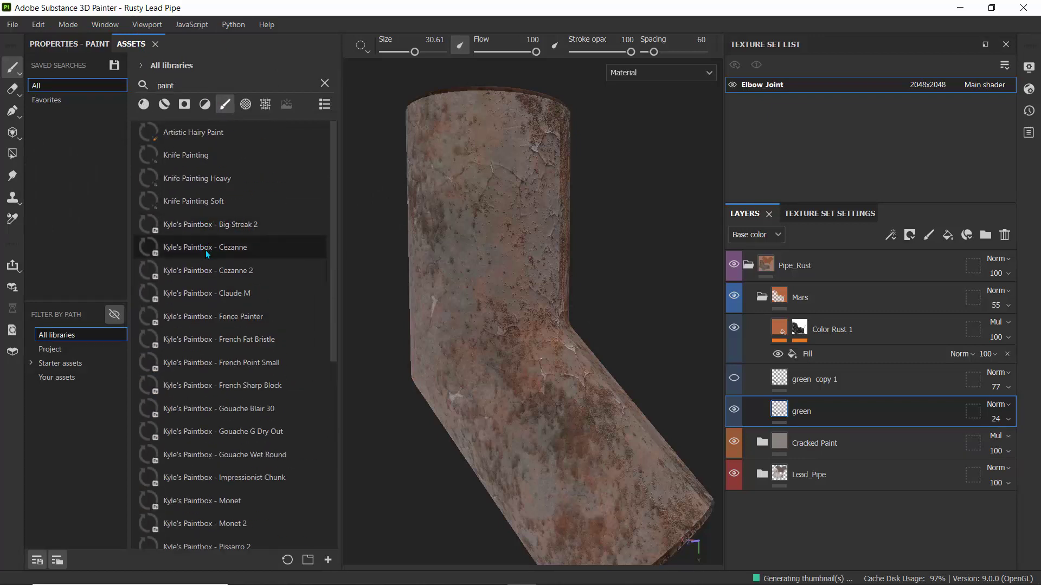
mouse_move(332, 259)
mouse_down()
mouse_move(332, 362)
mouse_move(337, 326)
mouse_up()
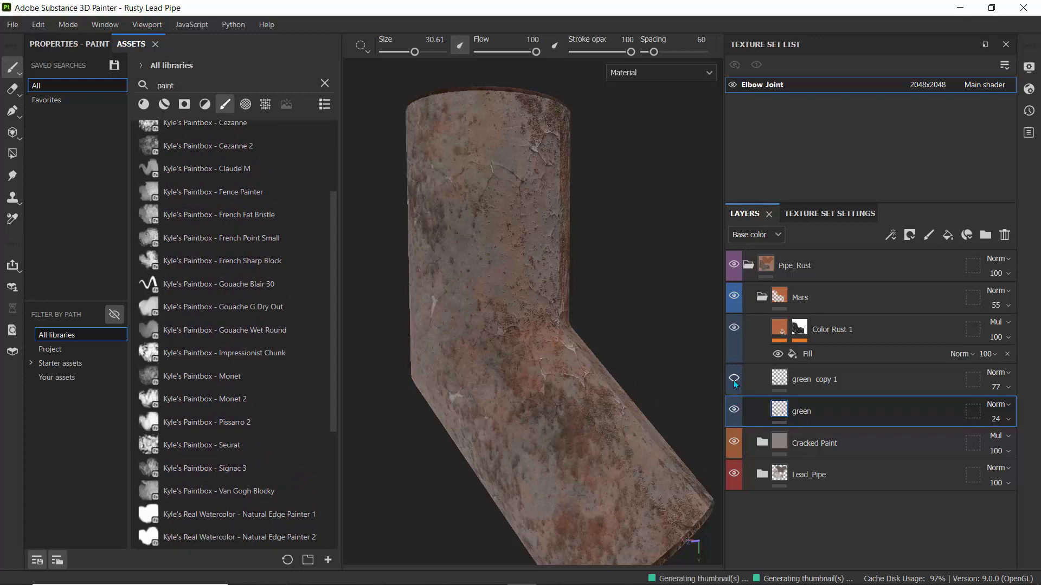
click(175, 146)
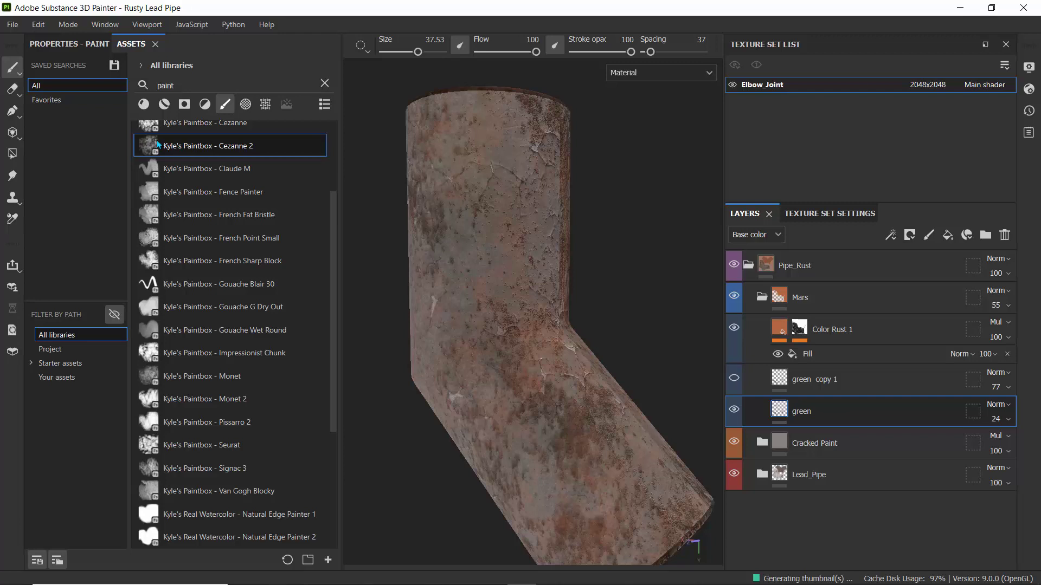
mouse_move(163, 146)
click(148, 103)
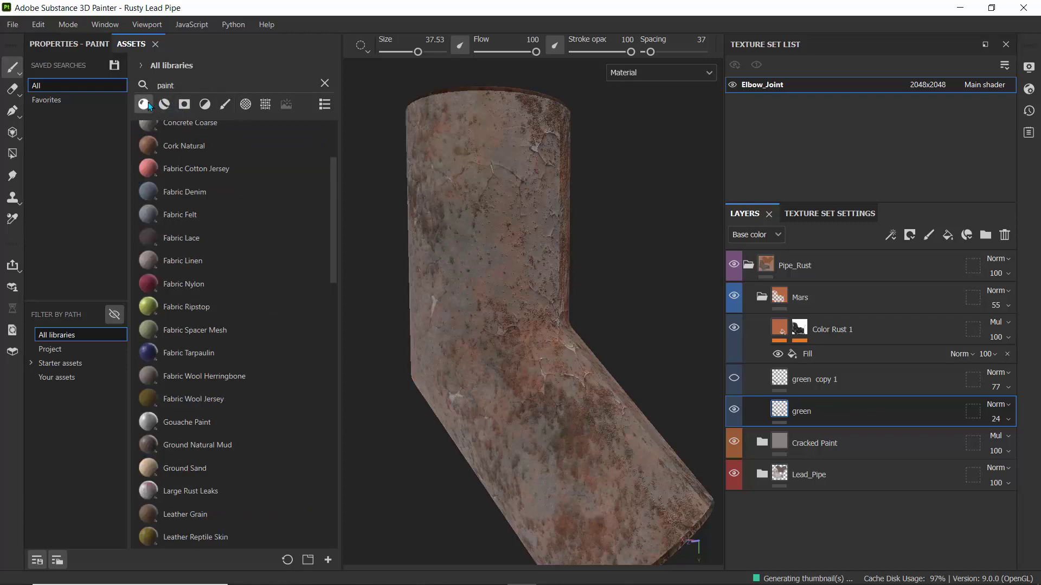
click(221, 105)
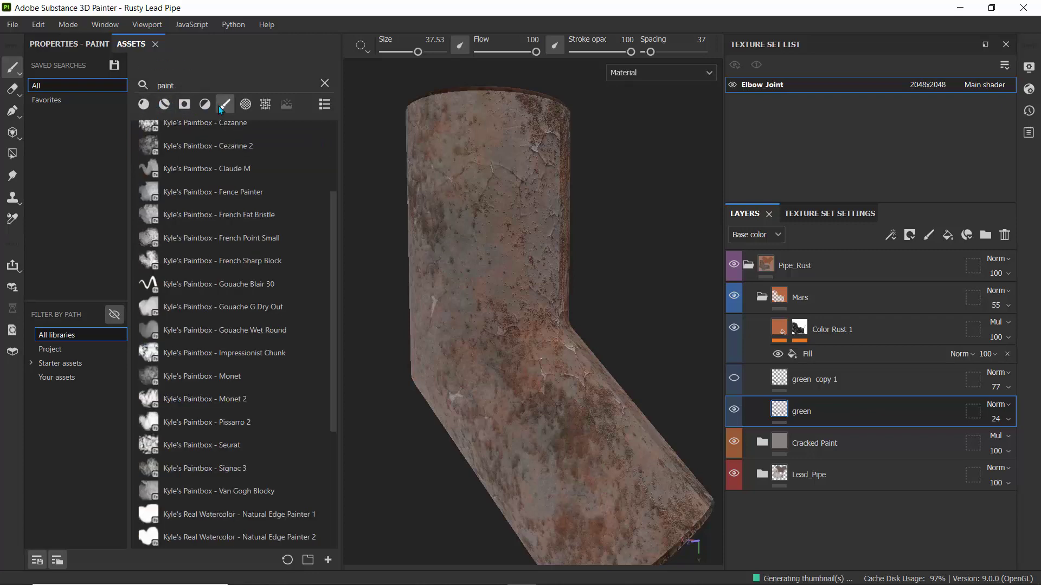
click(80, 43)
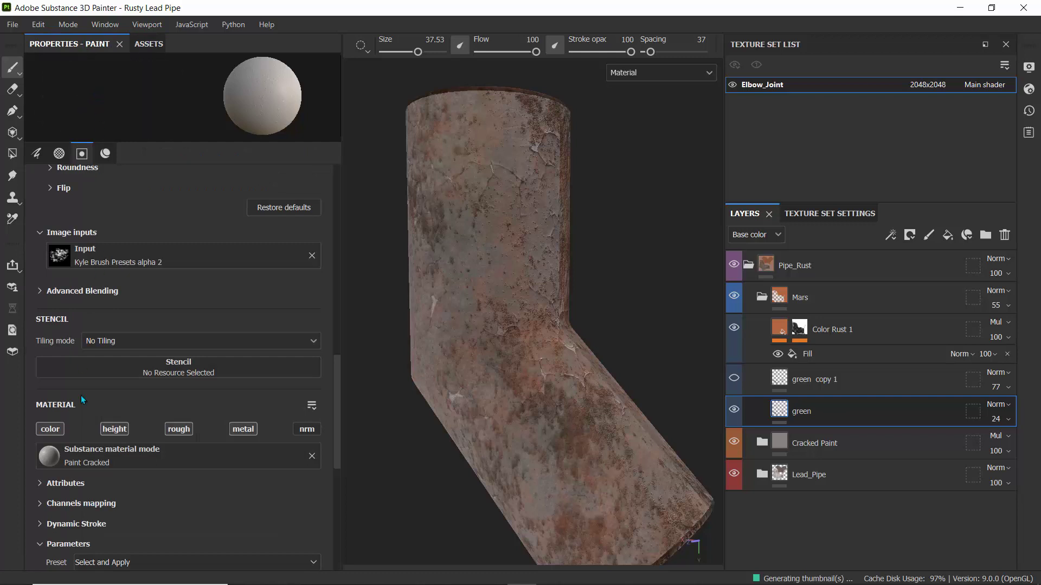
Paint gold B99945 strokes on the pipe's green layer and lower its opacity to 19.
scroll(130, 459, down, 4)
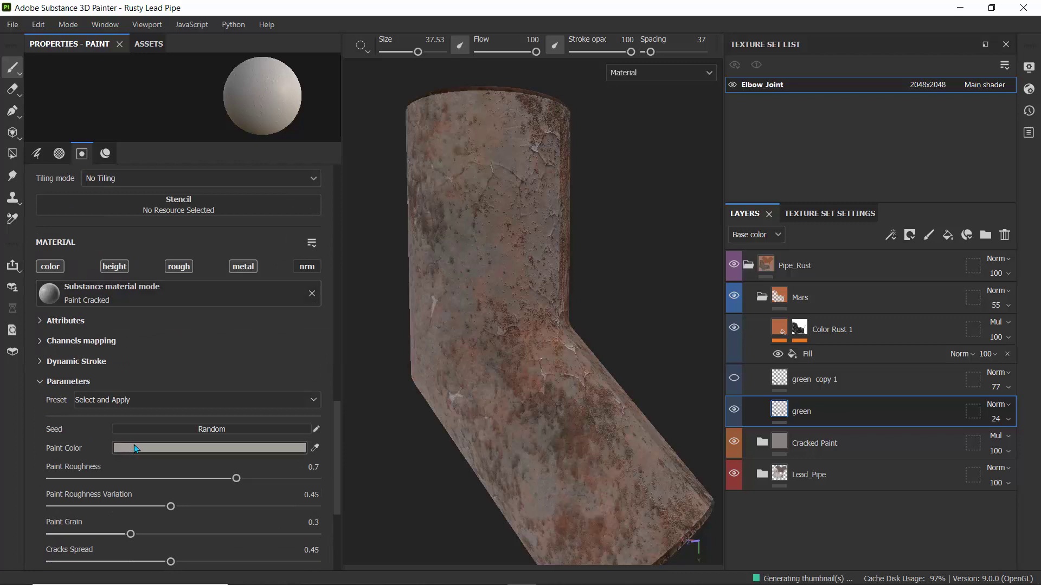
click(138, 450)
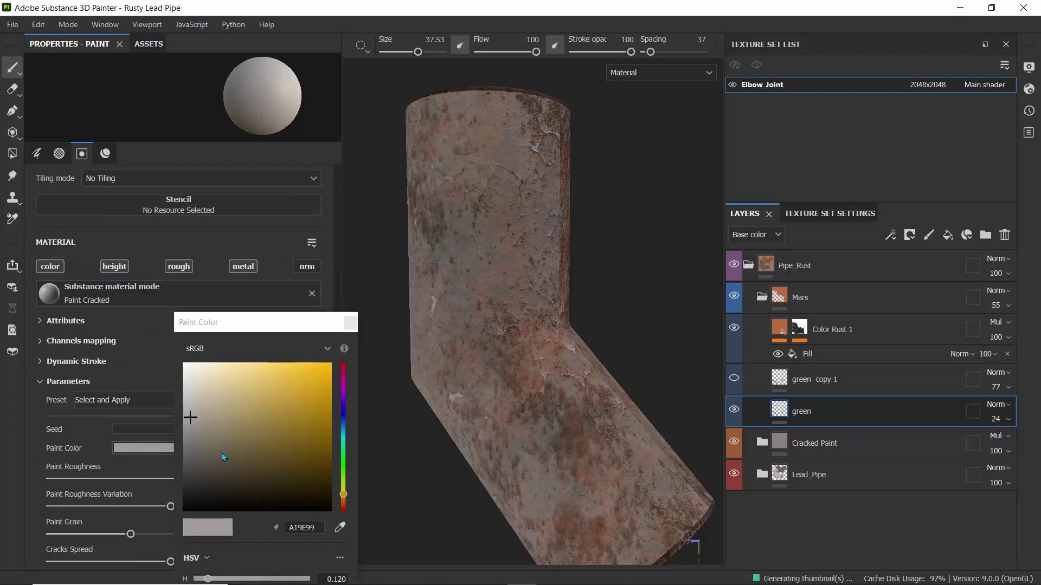
click(276, 404)
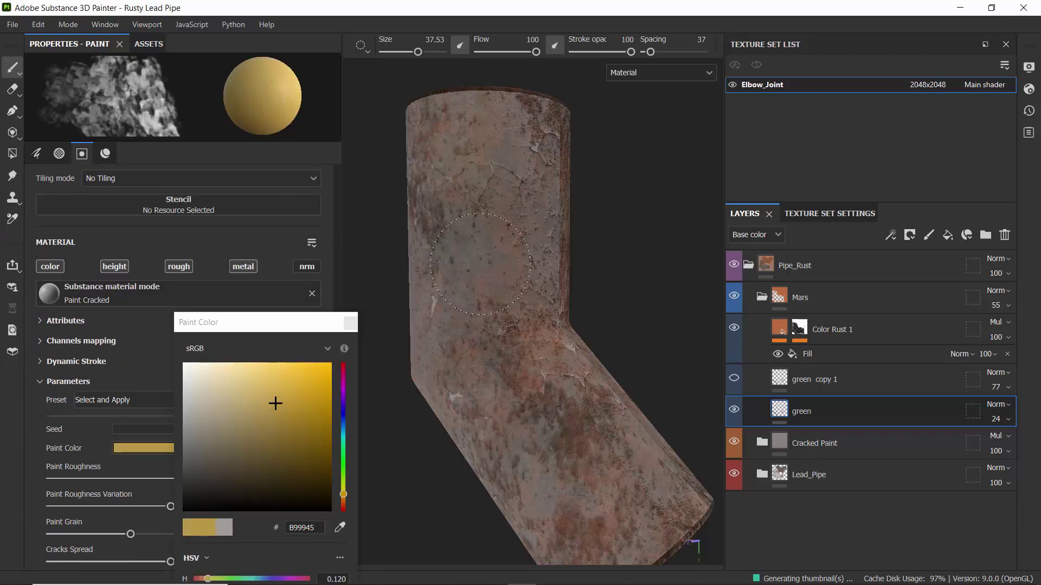
mouse_move(485, 335)
mouse_down()
mouse_move(445, 391)
mouse_move(472, 374)
mouse_move(509, 420)
mouse_up()
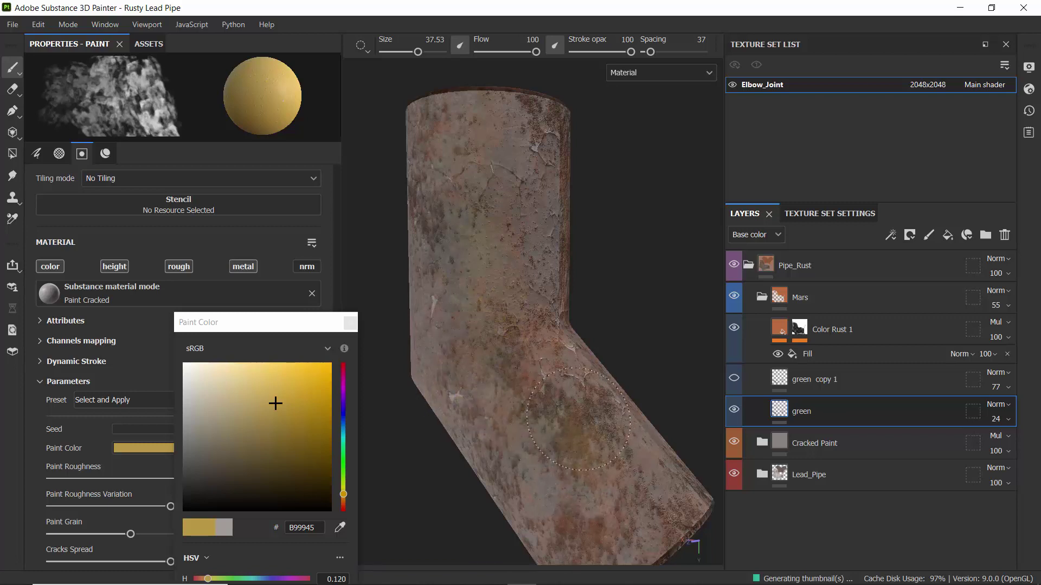
drag(530, 228, 534, 183)
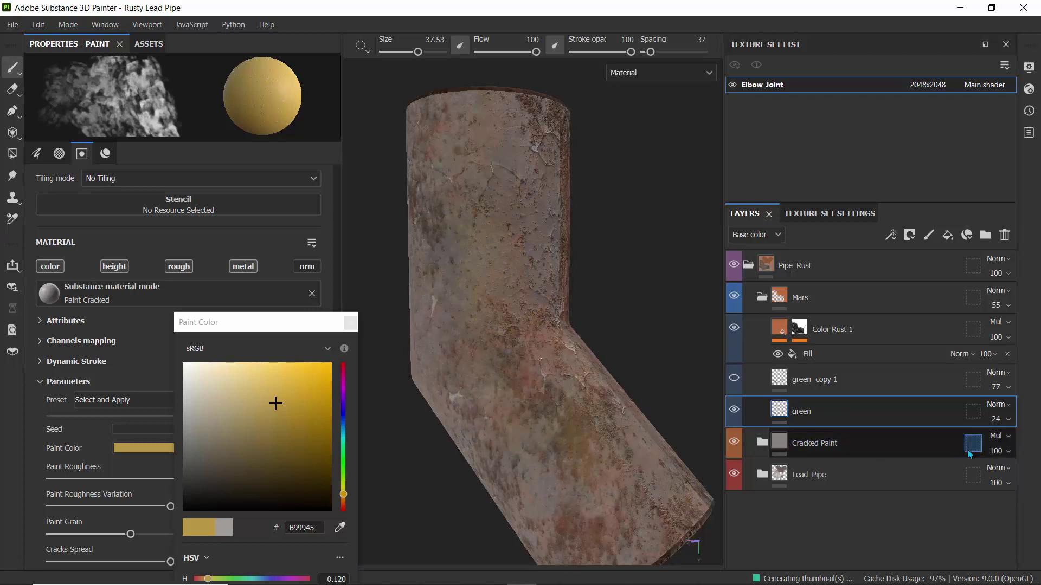
click(1008, 419)
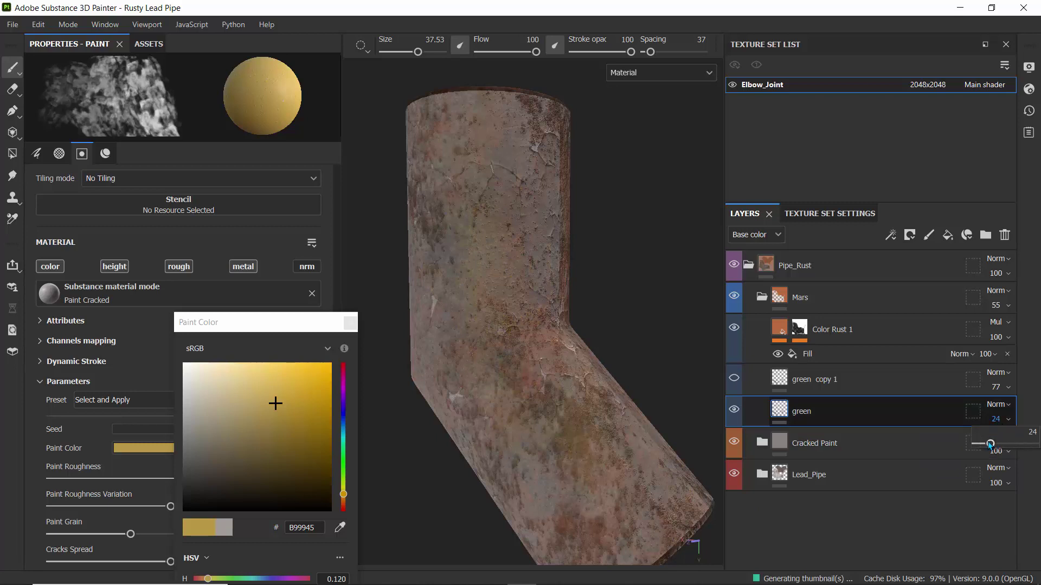
mouse_move(990, 445)
mouse_down()
mouse_move(1023, 447)
mouse_move(976, 443)
mouse_move(988, 443)
mouse_up()
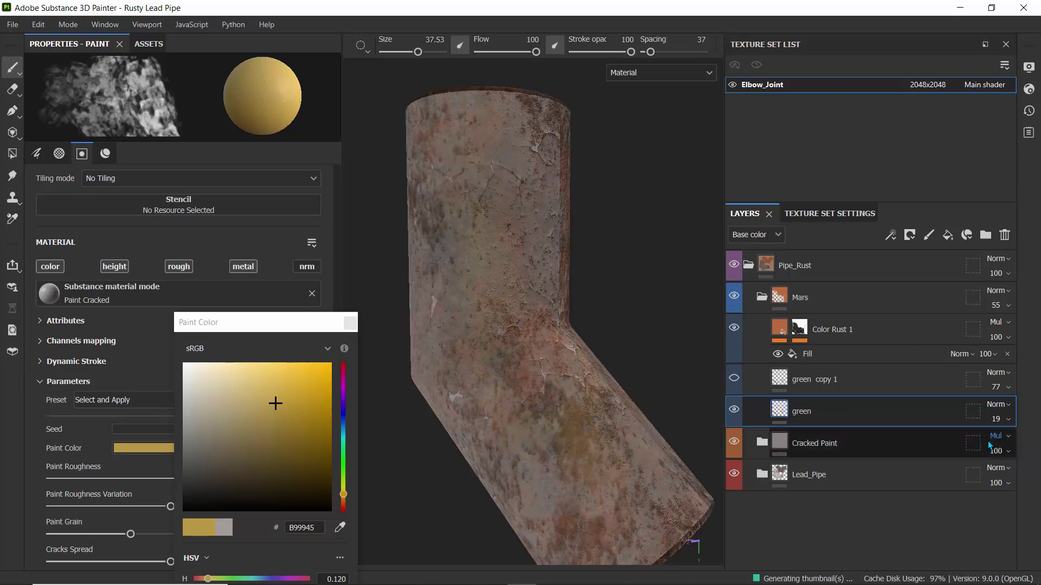
Show and select green copy 1, review its paint settings, then select the Color Rust 1 layer.
click(735, 382)
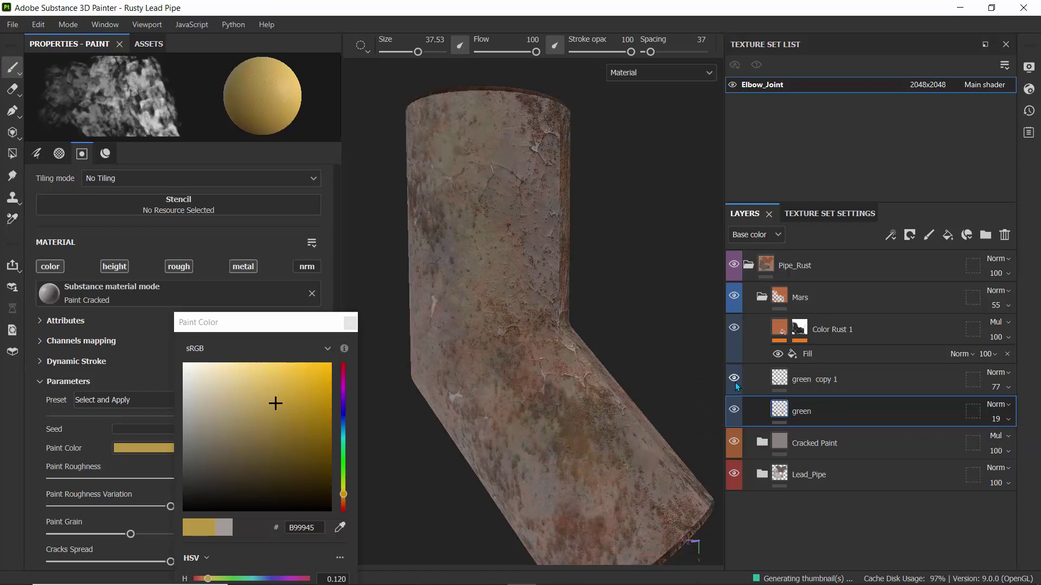
click(759, 380)
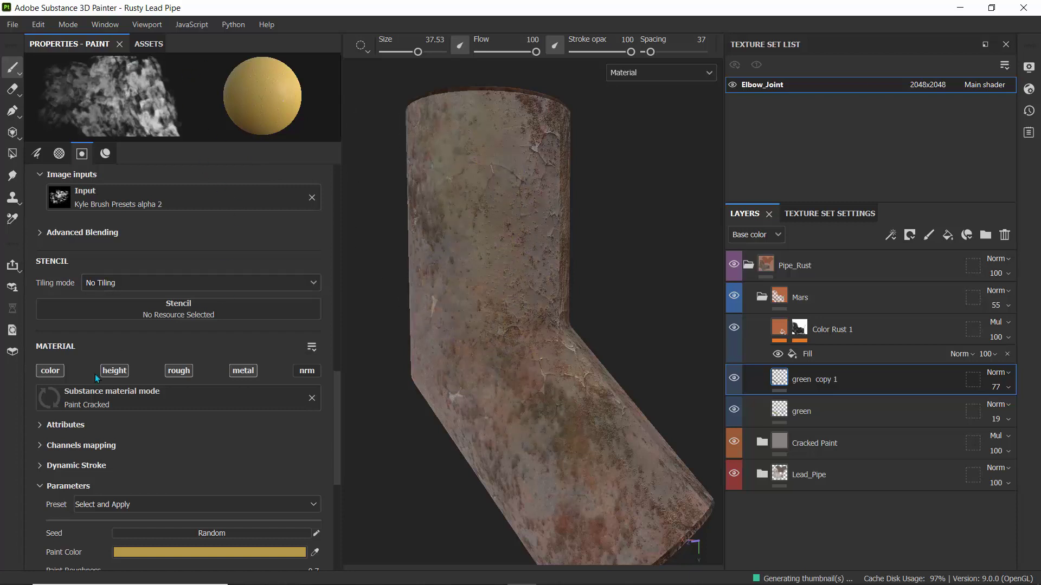
scroll(76, 360, down, 5)
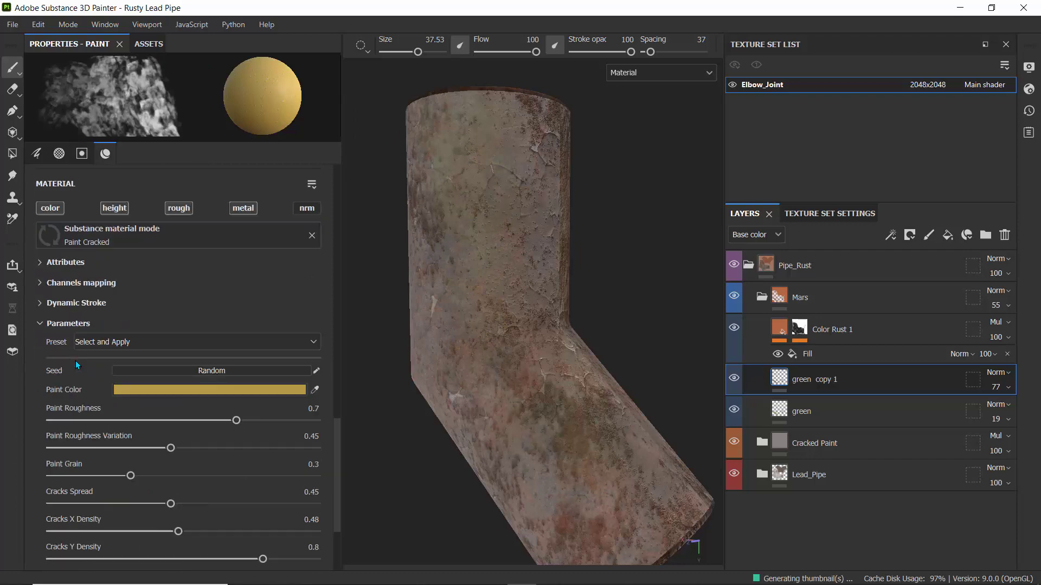
scroll(75, 360, up, 8)
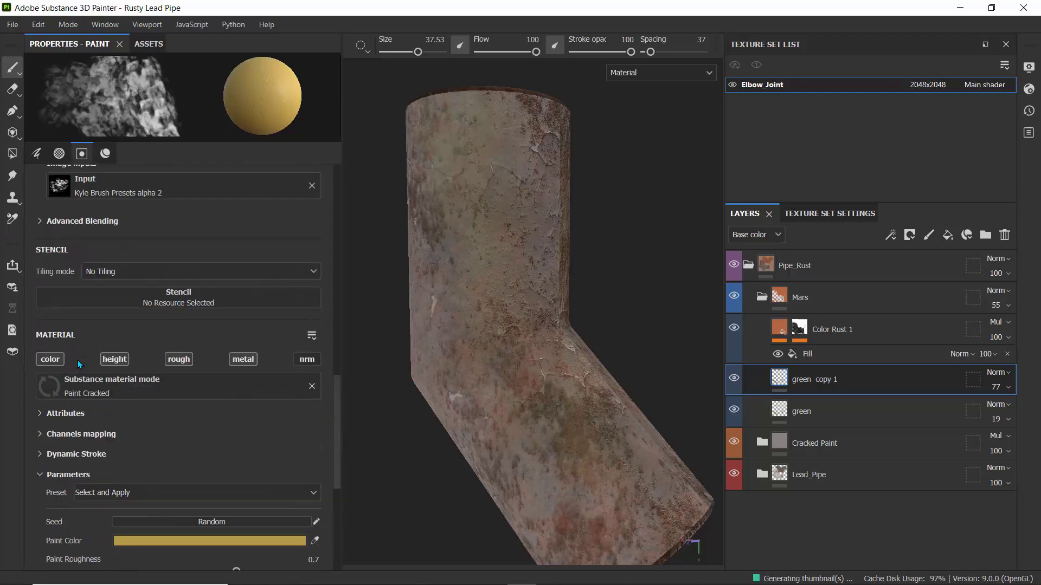
scroll(81, 359, down, 1)
scroll(81, 359, down, 6)
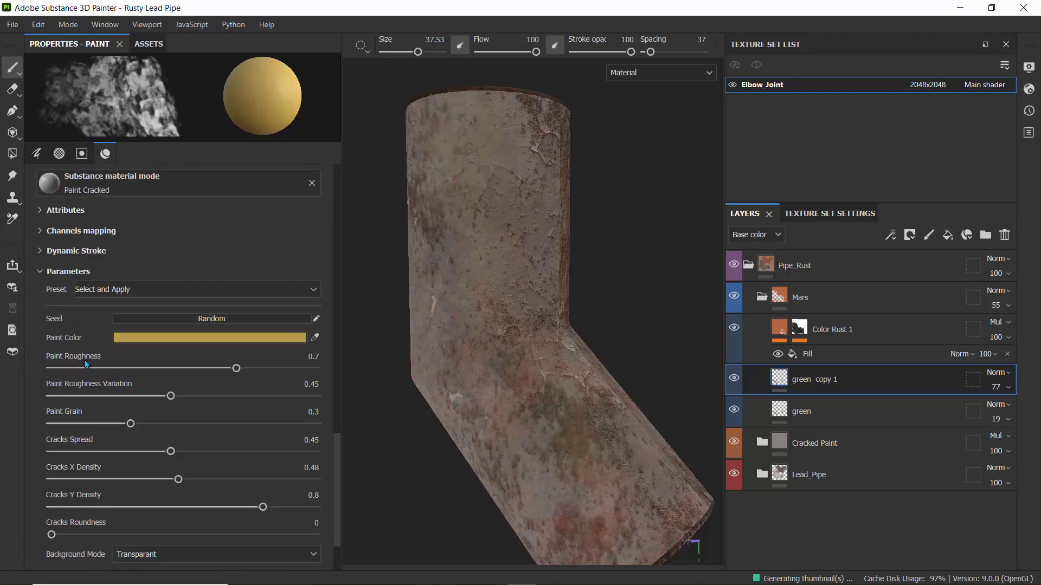
scroll(87, 360, down, 1)
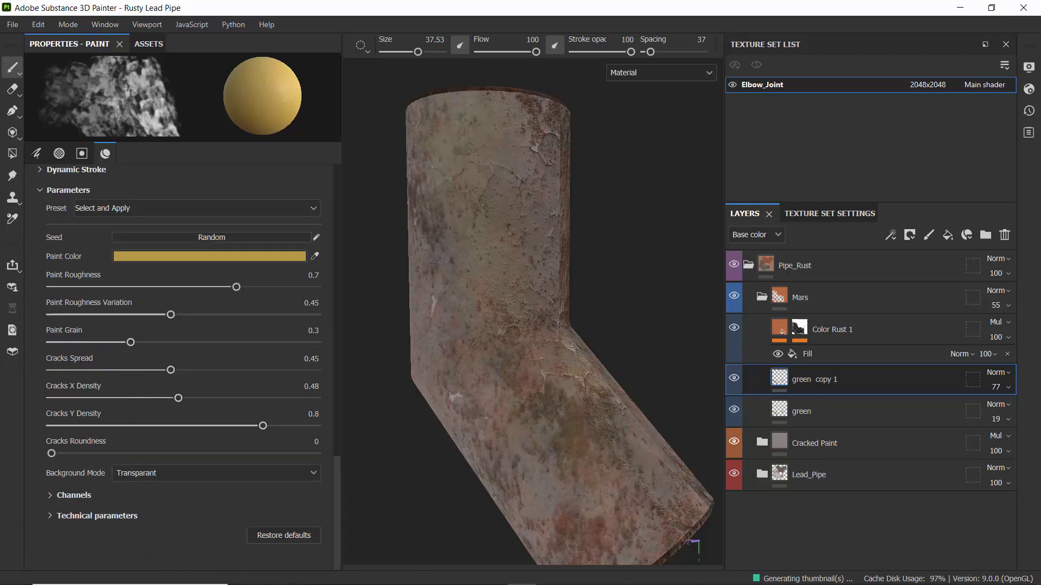
click(781, 331)
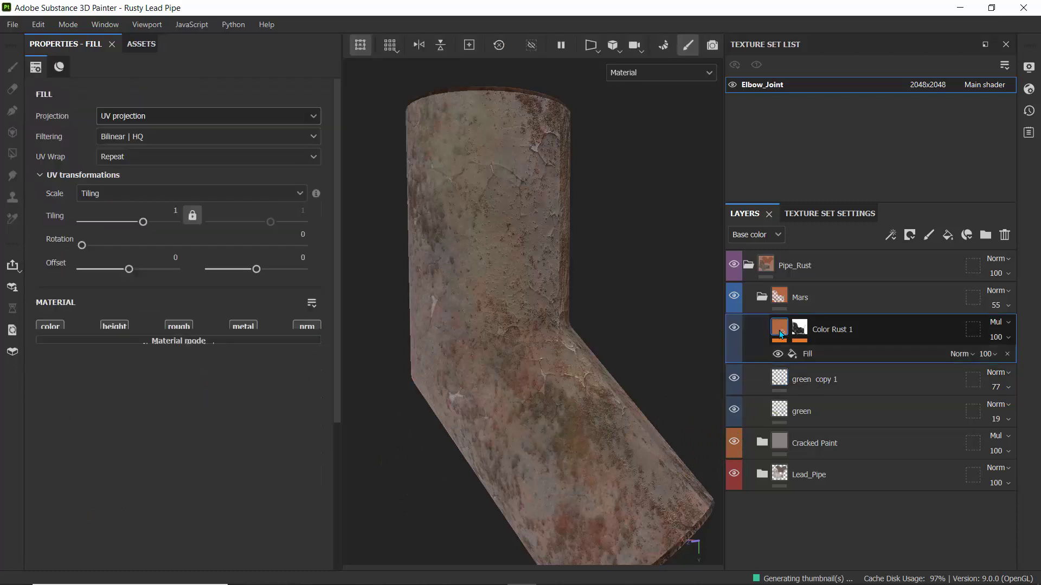
Change the Color Rust 1 fill's base colour from bright orange to tan C58F5C.
click(807, 357)
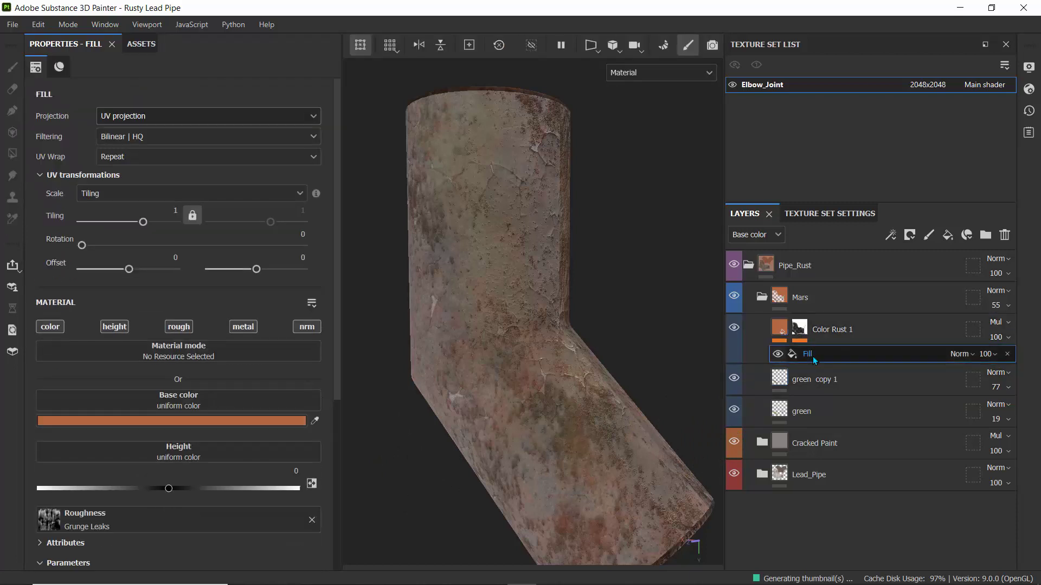
click(208, 422)
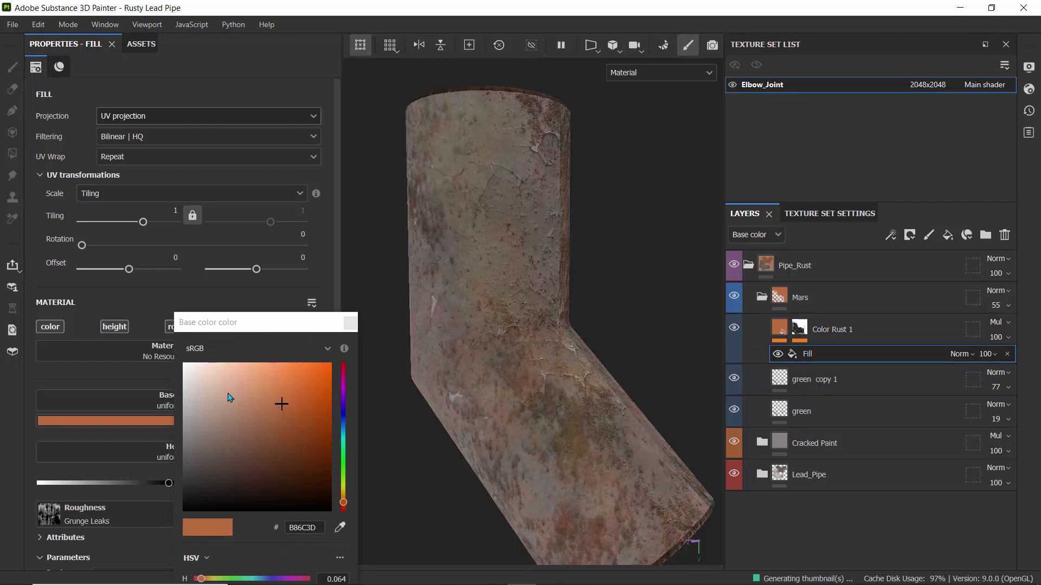
click(228, 395)
click(245, 438)
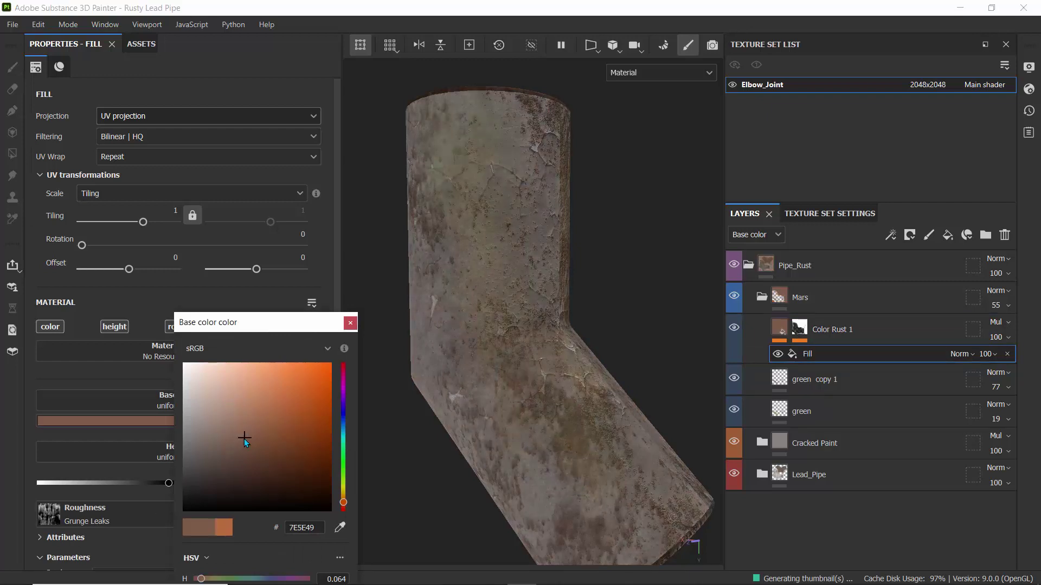
click(245, 384)
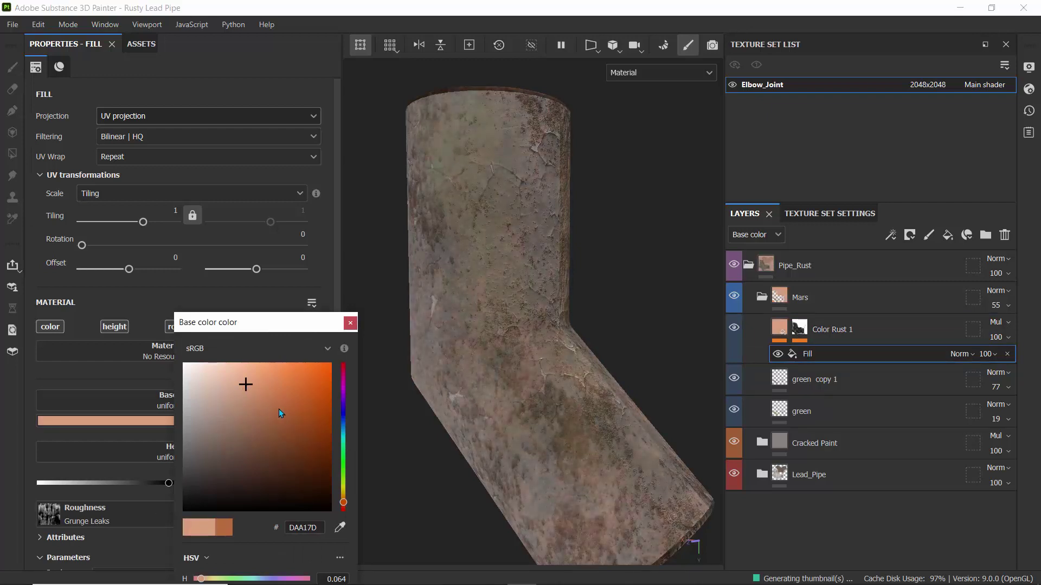
click(344, 486)
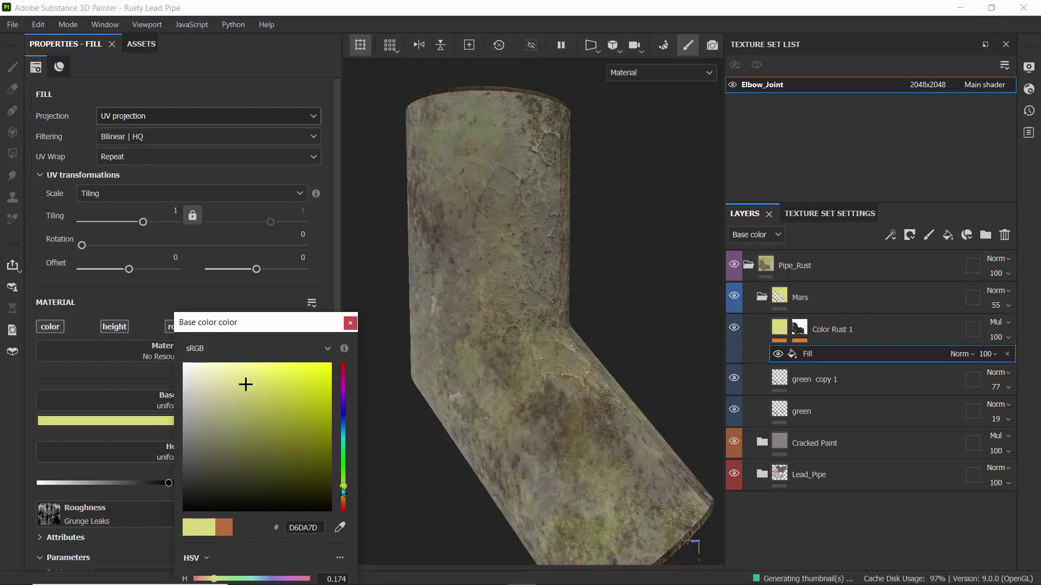
drag(344, 488, 344, 500)
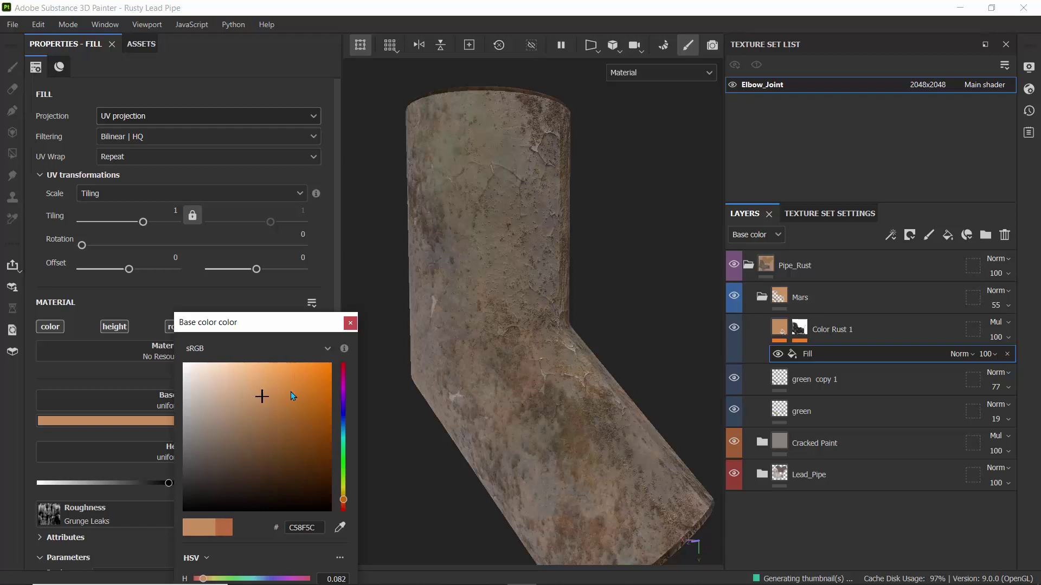
click(780, 329)
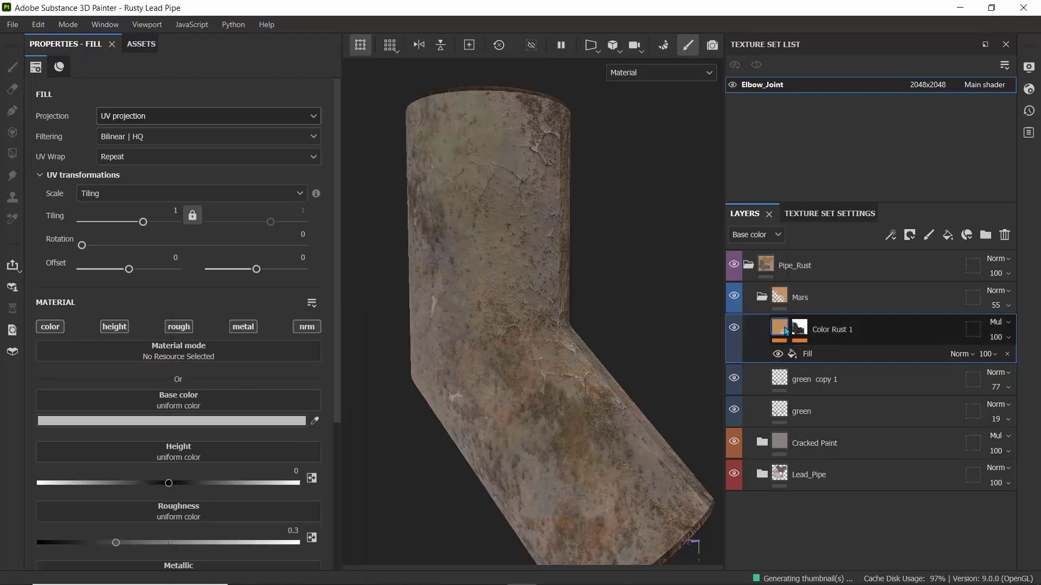
Review the Color Rust 1 mask's Dirt generator (Dirt Level 0.75, Grunge Amount 0.3), then collapse Mars.
click(800, 328)
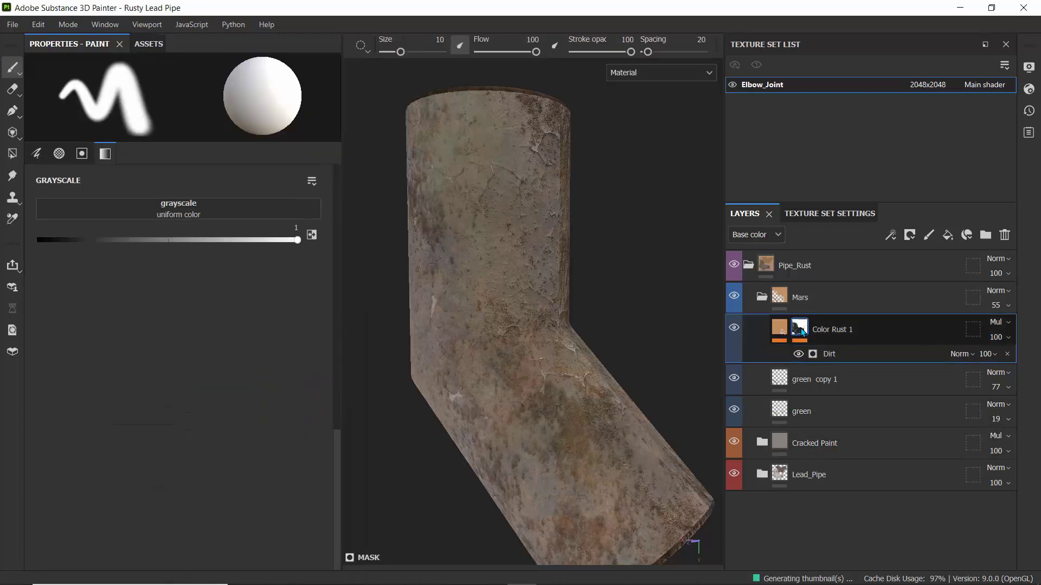
click(834, 358)
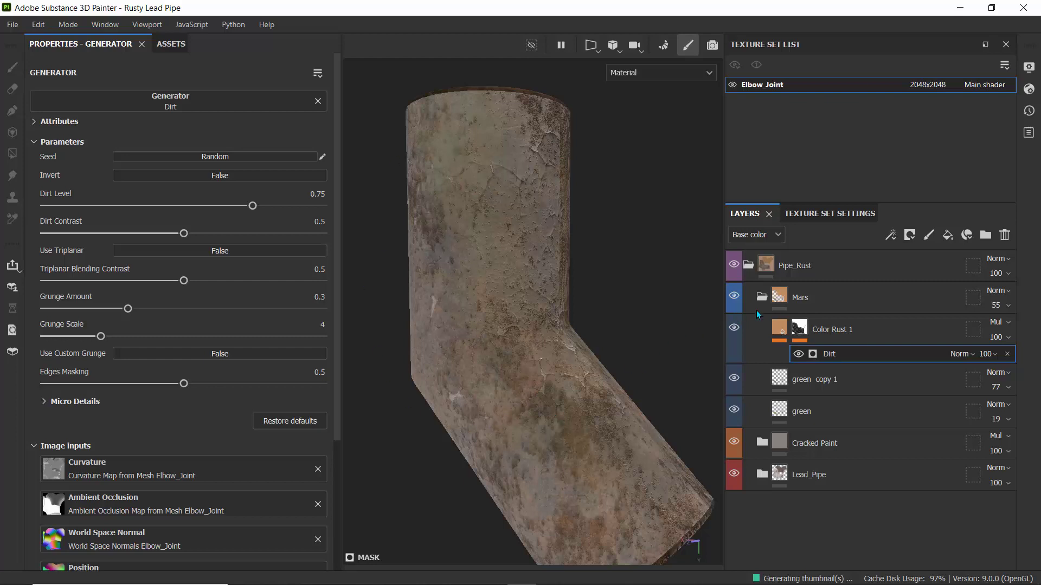
click(762, 296)
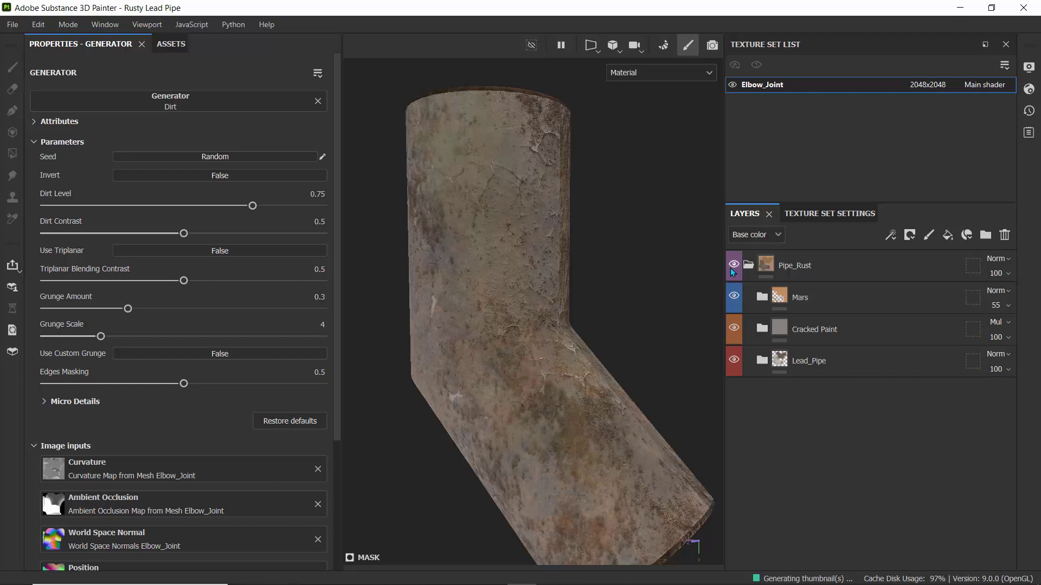
Change the Lead_Pipe group's colour tag from red to green, then check its layers.
click(804, 363)
click(843, 369)
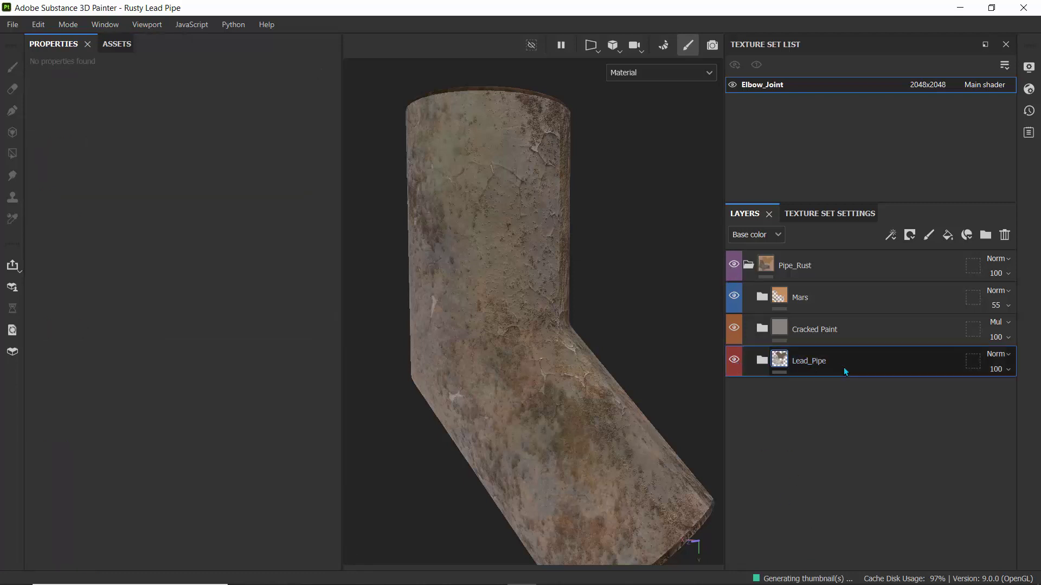
right_click(845, 372)
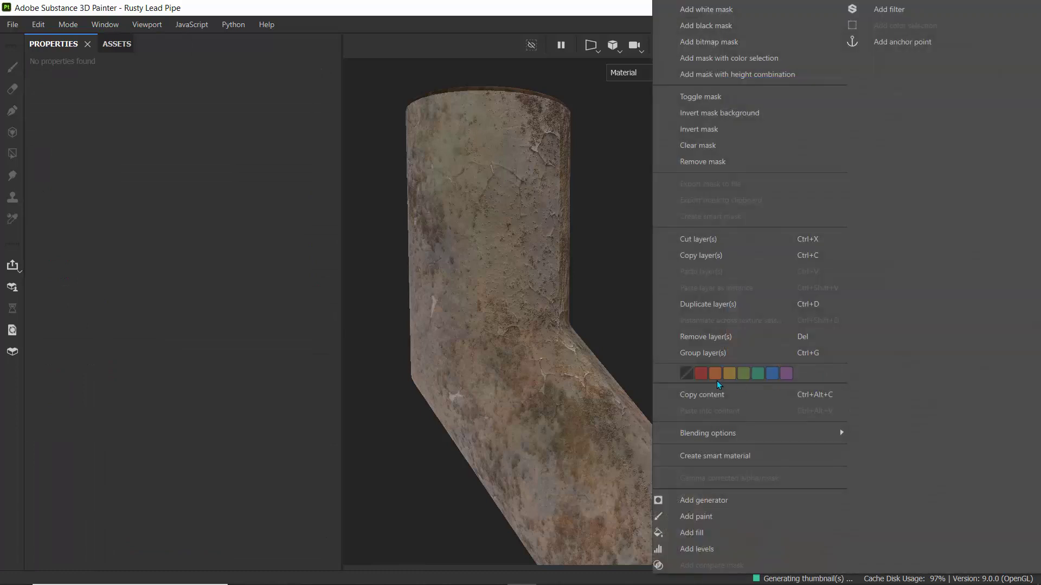
click(743, 373)
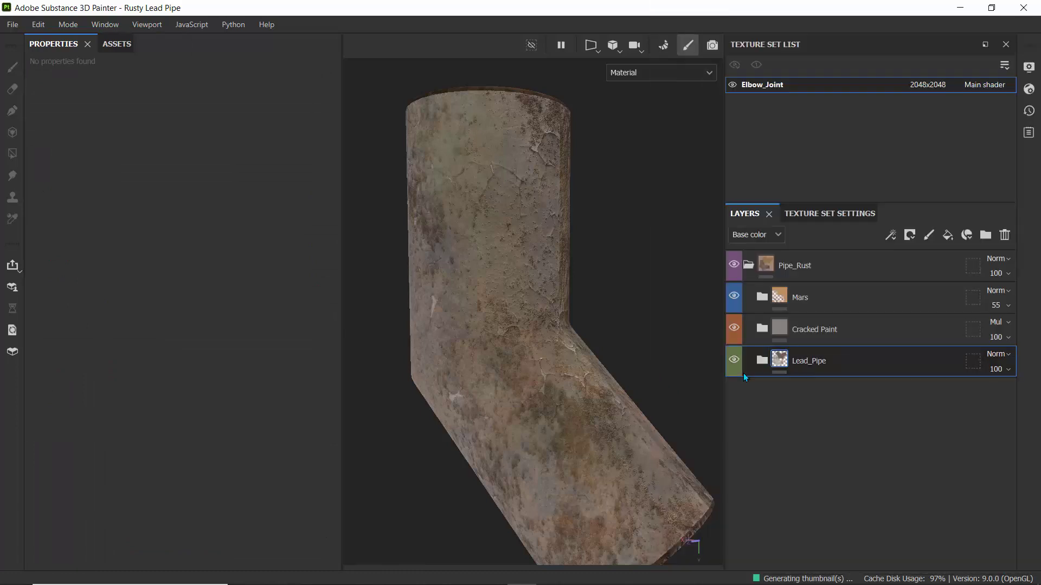
click(761, 366)
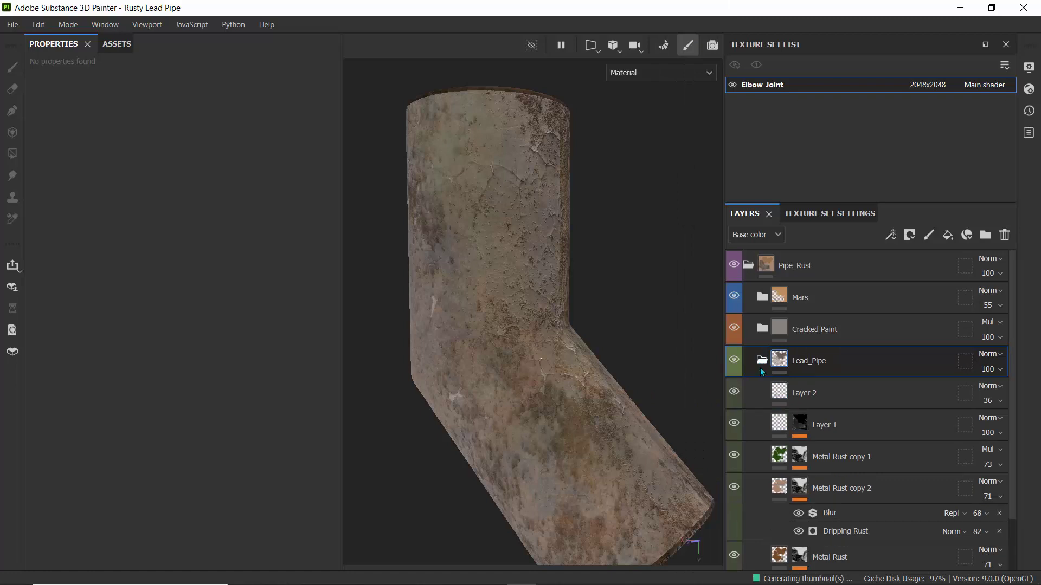
scroll(752, 397, down, 2)
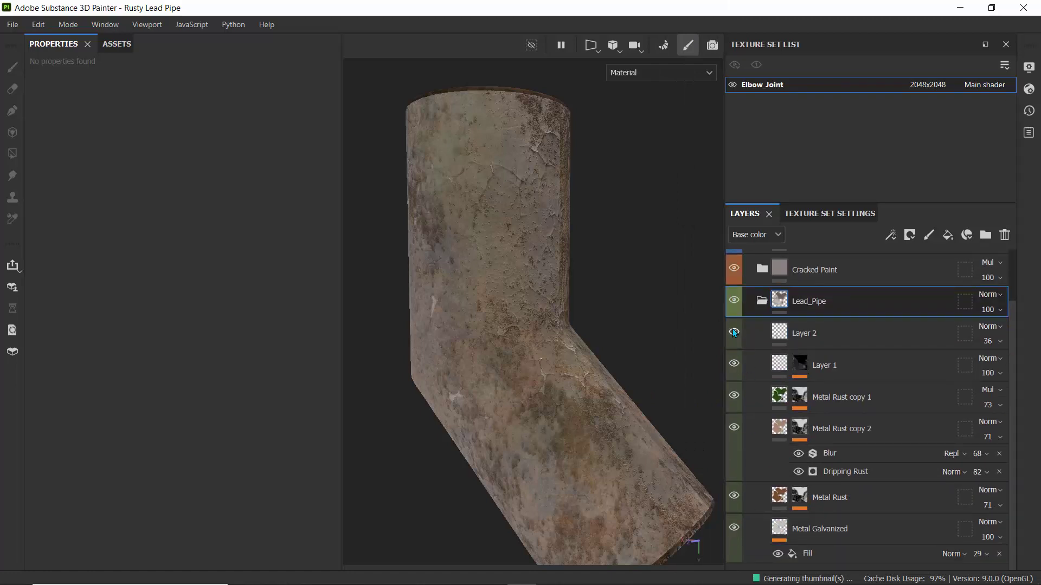
click(762, 302)
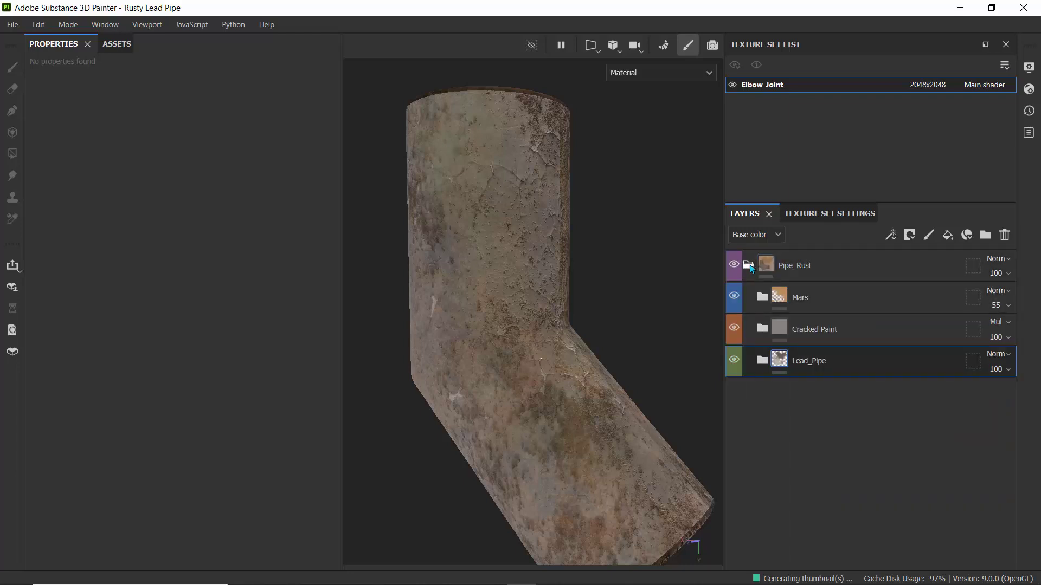
Select Mars, Cracked Paint and Lead_Pipe together, then dismiss their options menu without grouping.
click(819, 303)
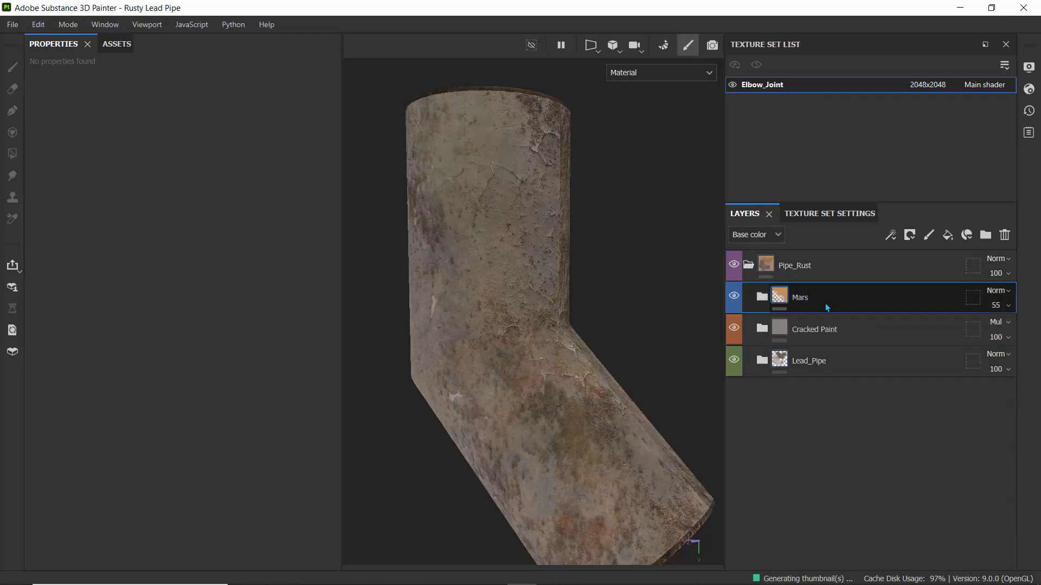
ctrl+click(818, 333)
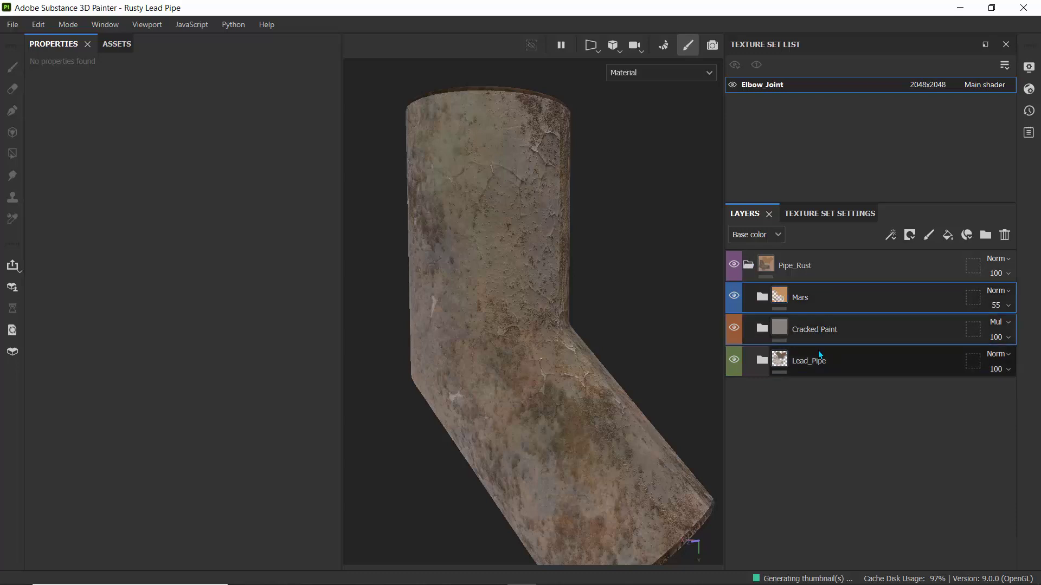
ctrl+click(818, 358)
right_click(812, 302)
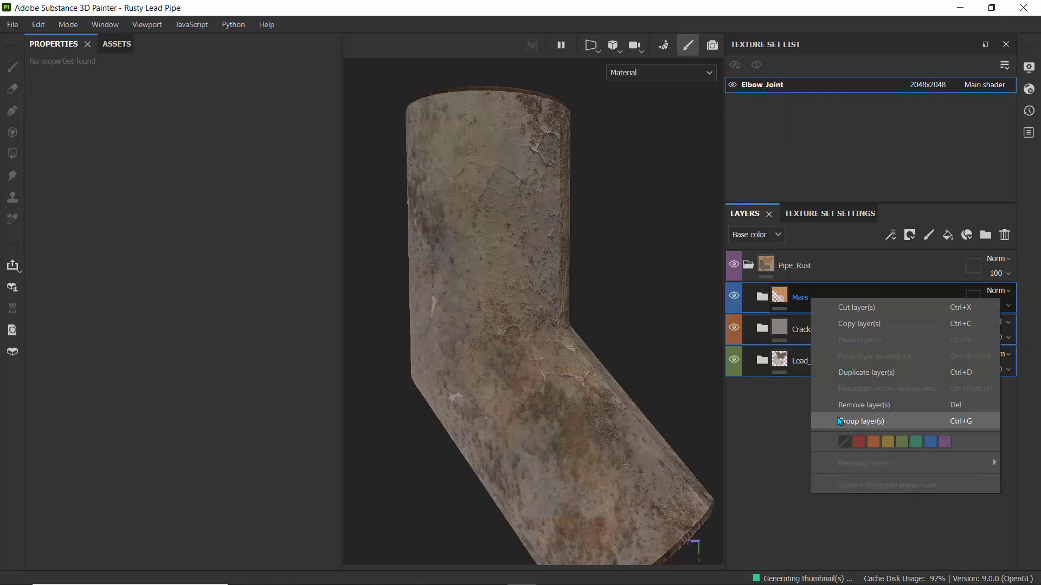
click(760, 396)
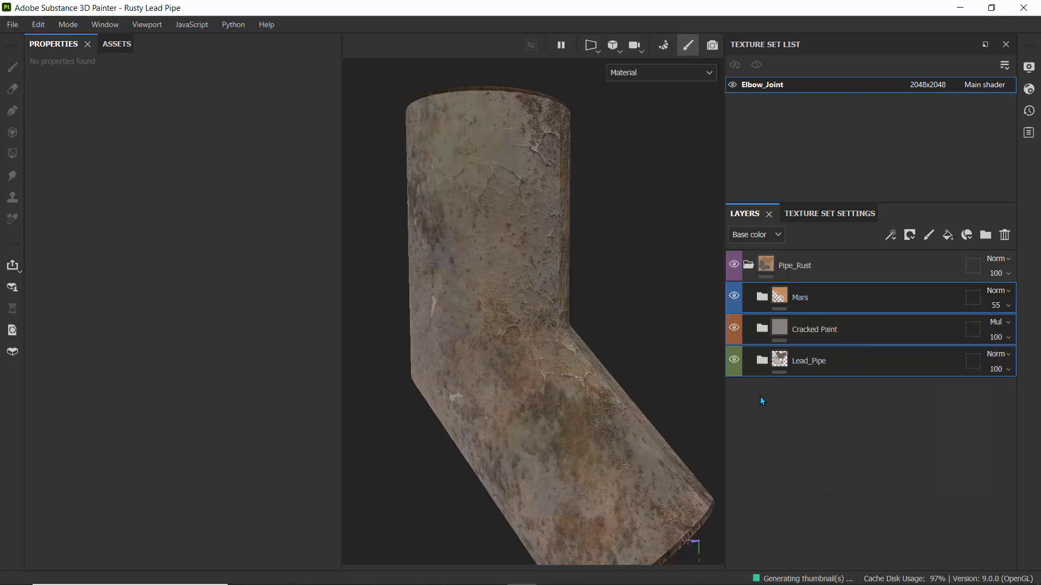
Collapse the Pipe_Rust folder, leaving its name unchanged.
click(748, 268)
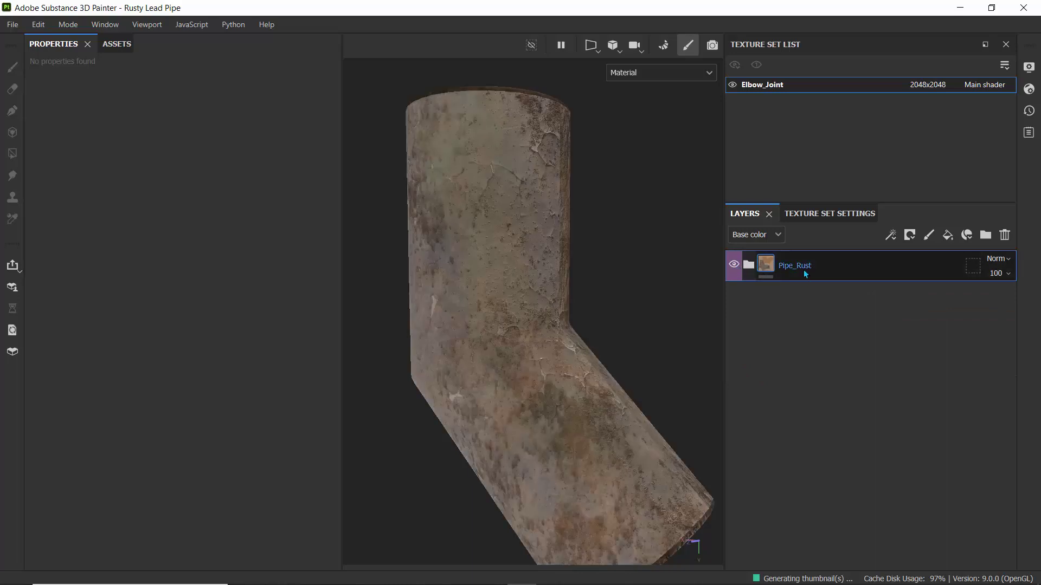
double_click(812, 265)
click(806, 343)
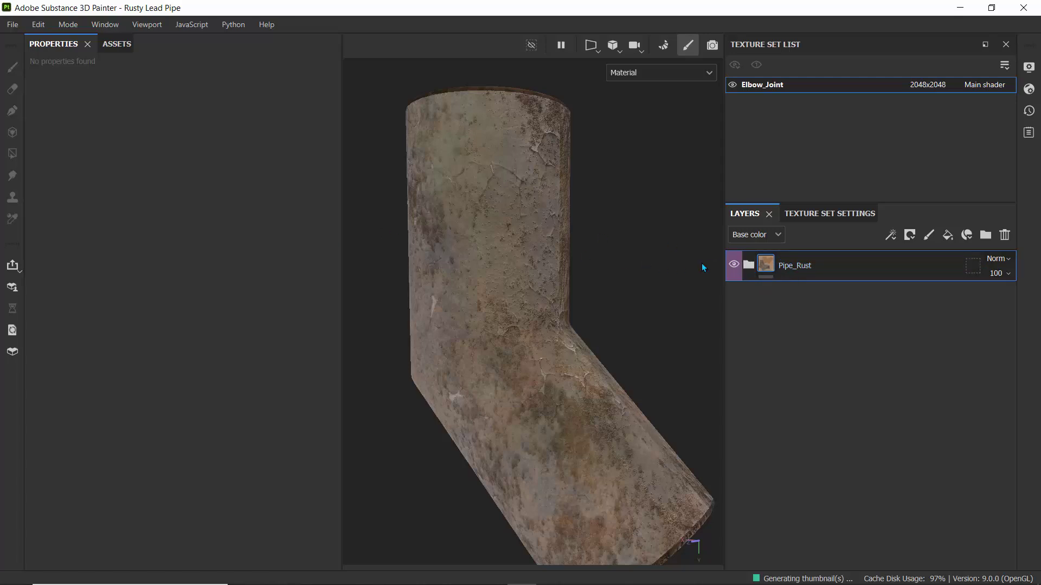
Save Pipe_Rust as a smart material and filter the asset library to Smart materials.
right_click(839, 264)
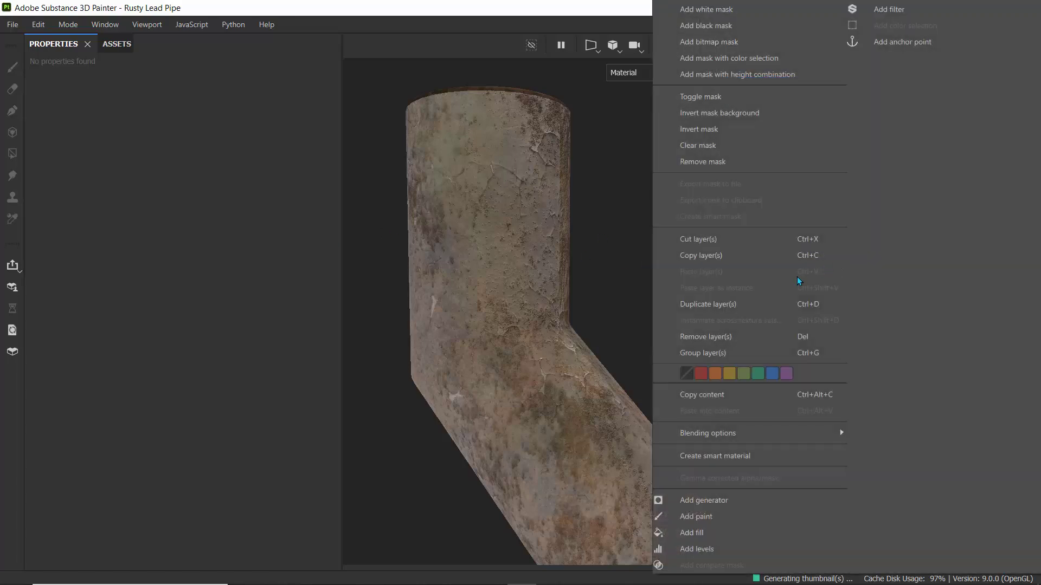
click(510, 273)
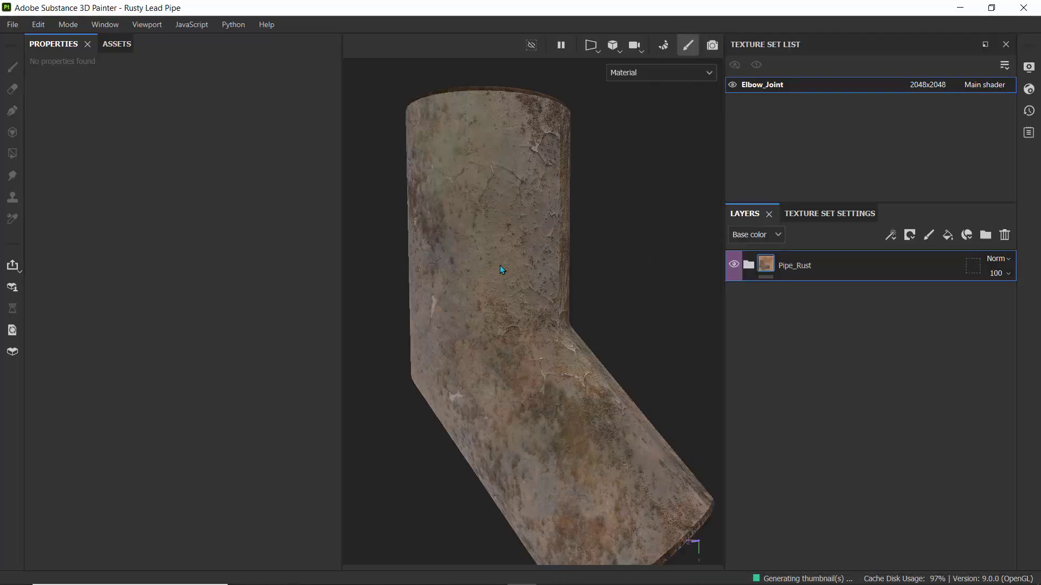
click(116, 44)
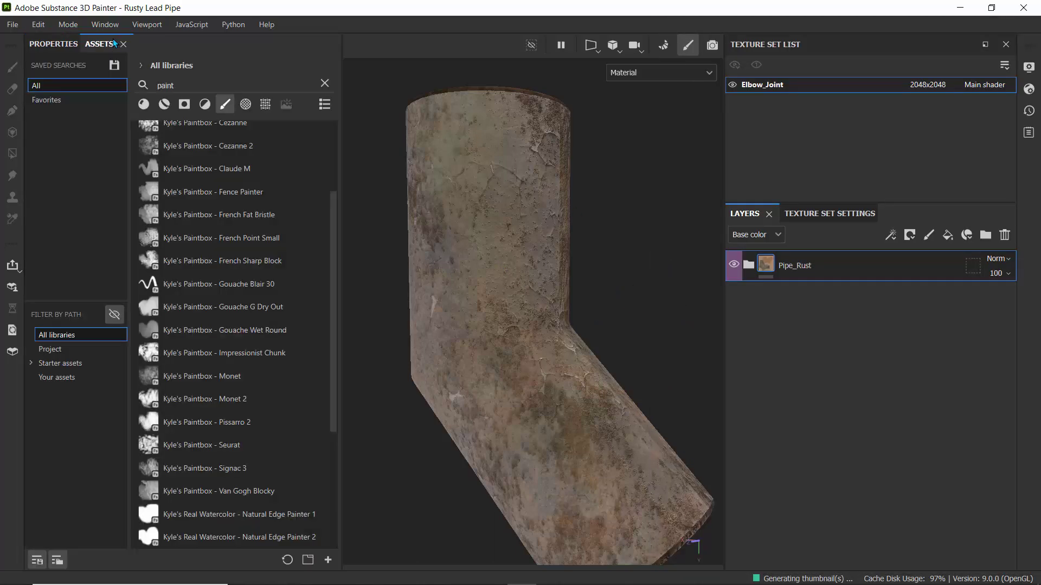
click(165, 104)
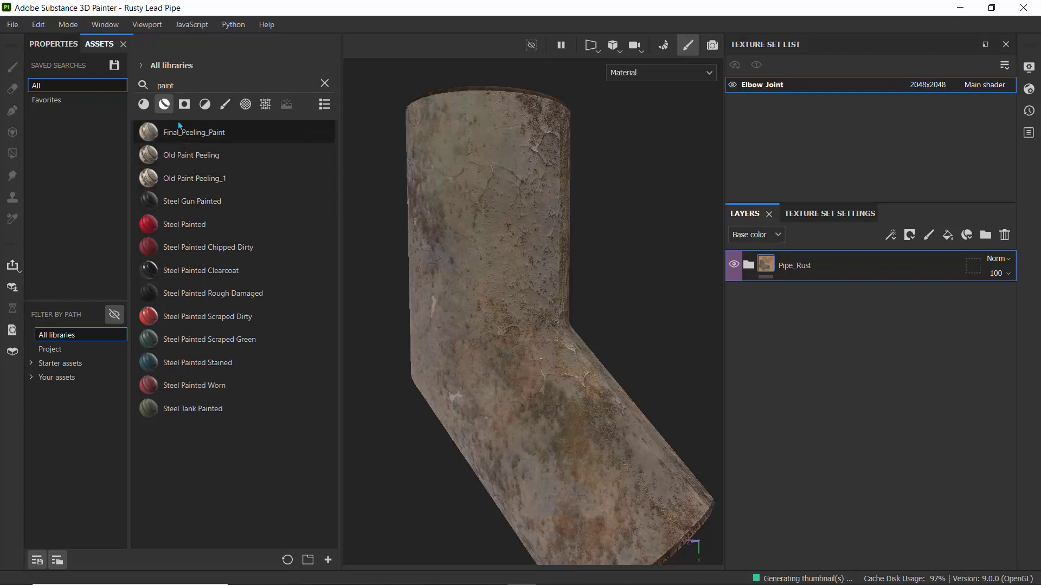
Change the asset search from 'paint' to 'pipe' to find Pipe_Rust.
click(185, 87)
key(BackSpace)
key(BackSpace)
key(BackSpace)
key(BackSpace)
key(BackSpace)
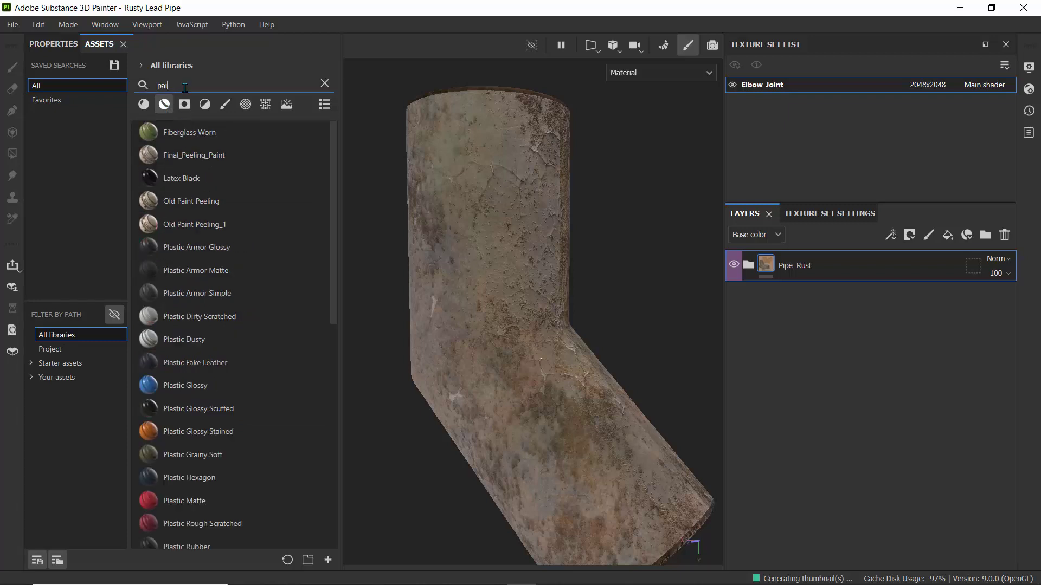
text(pip)
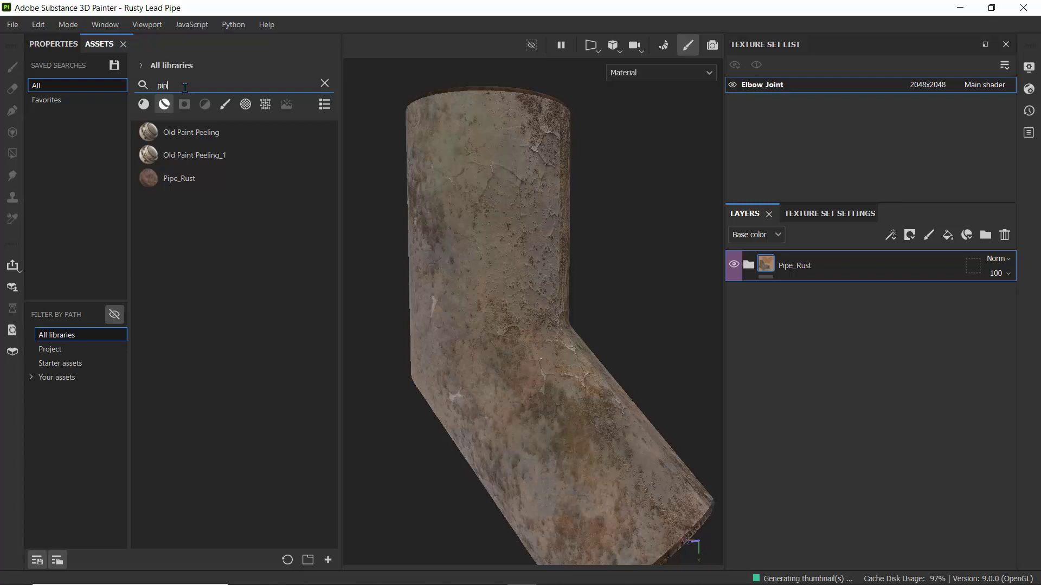
text(e)
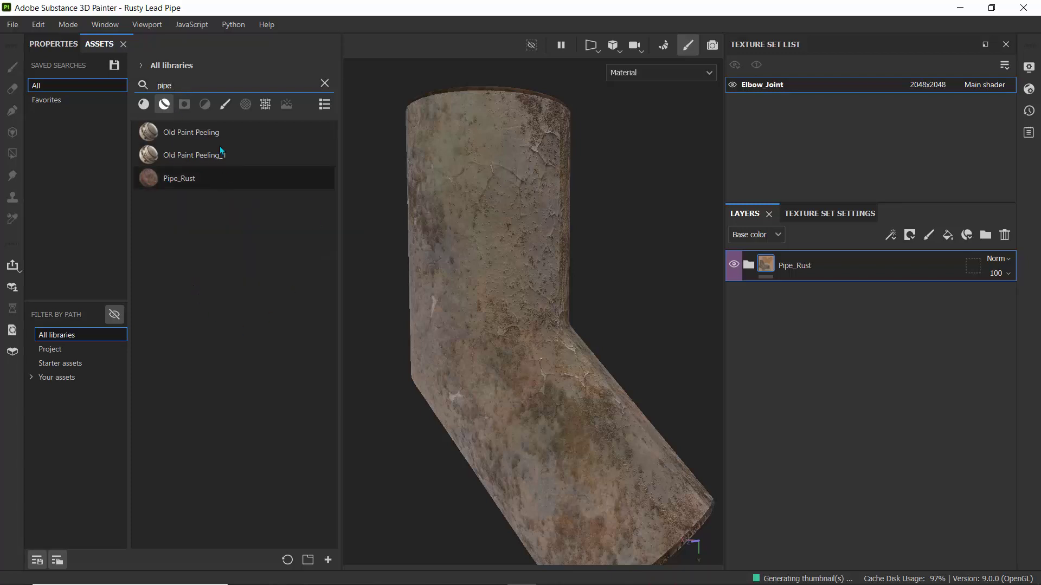
click(13, 25)
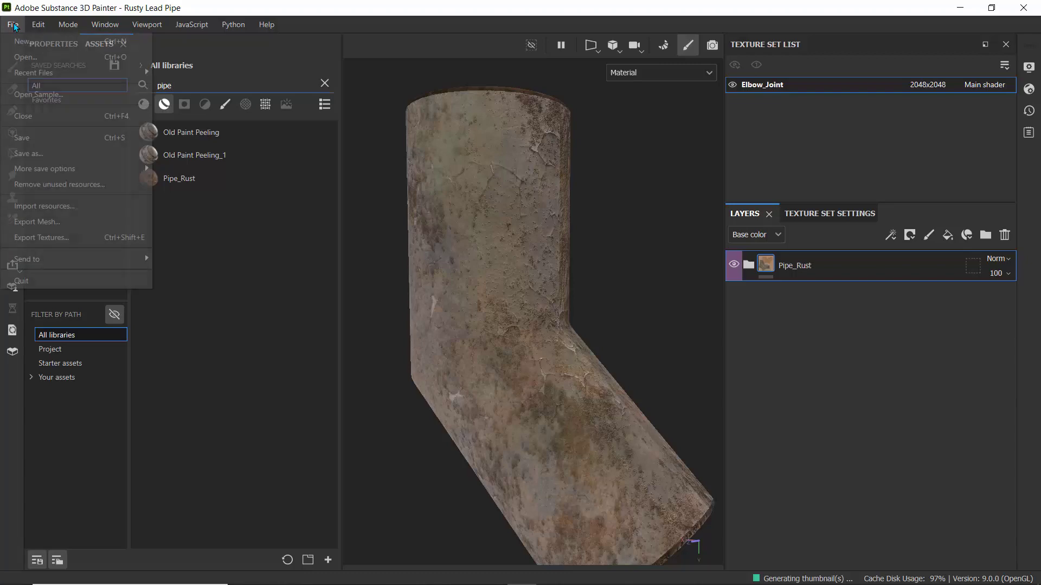
Close the pipe project discarding changes, open the MeetMat sample and drop Pipe_Rust onto its head.
click(26, 113)
click(480, 323)
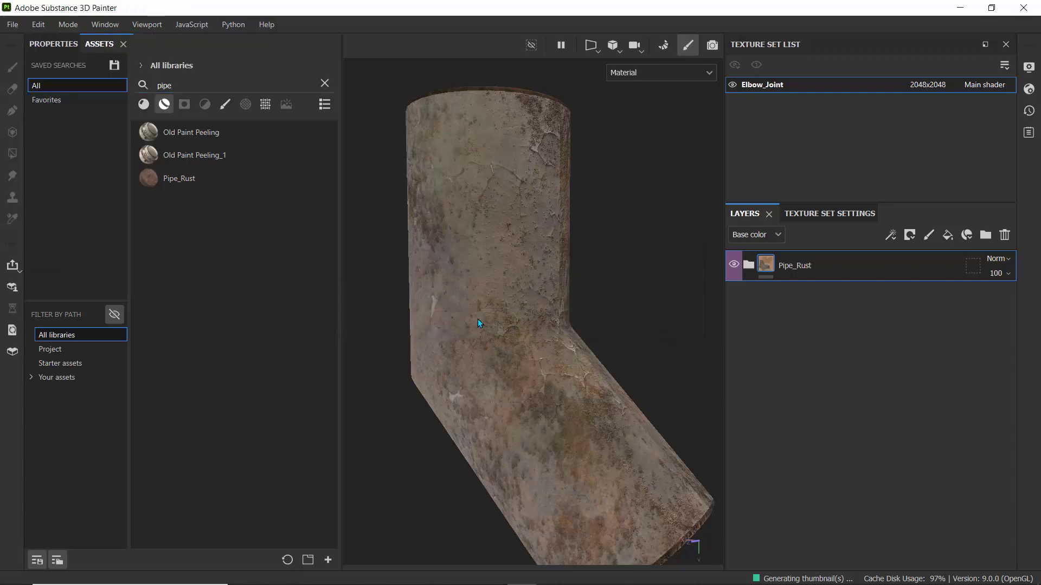
key(ctrl+o)
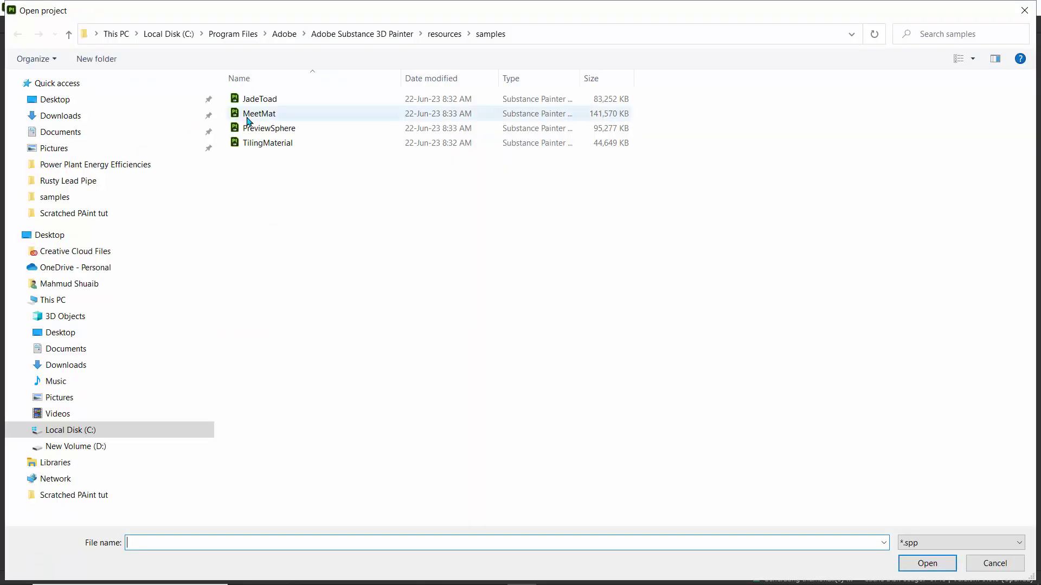
click(255, 115)
click(921, 565)
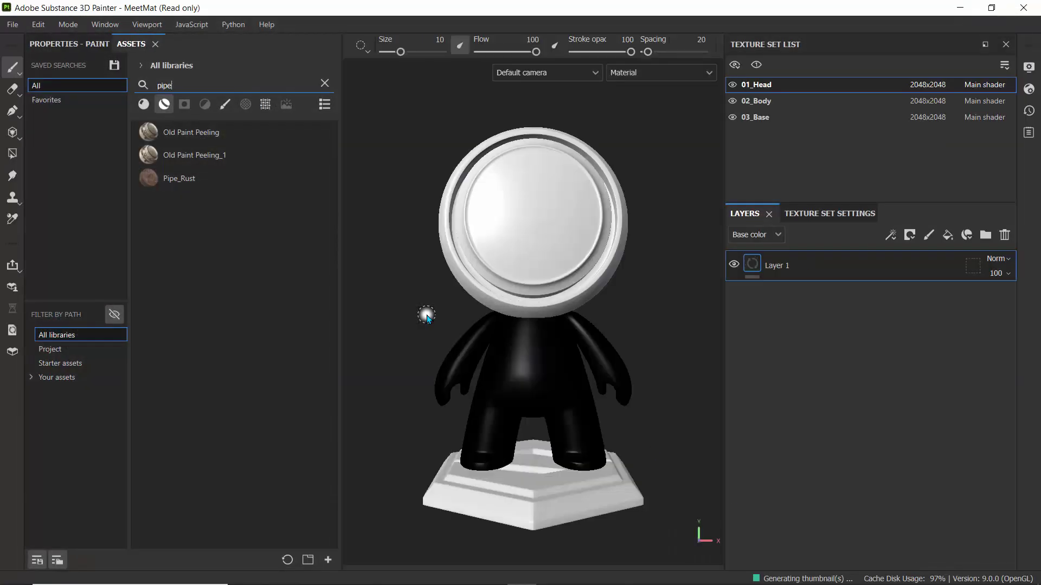
mouse_move(168, 180)
mouse_down()
mouse_move(492, 221)
mouse_move(524, 236)
mouse_up()
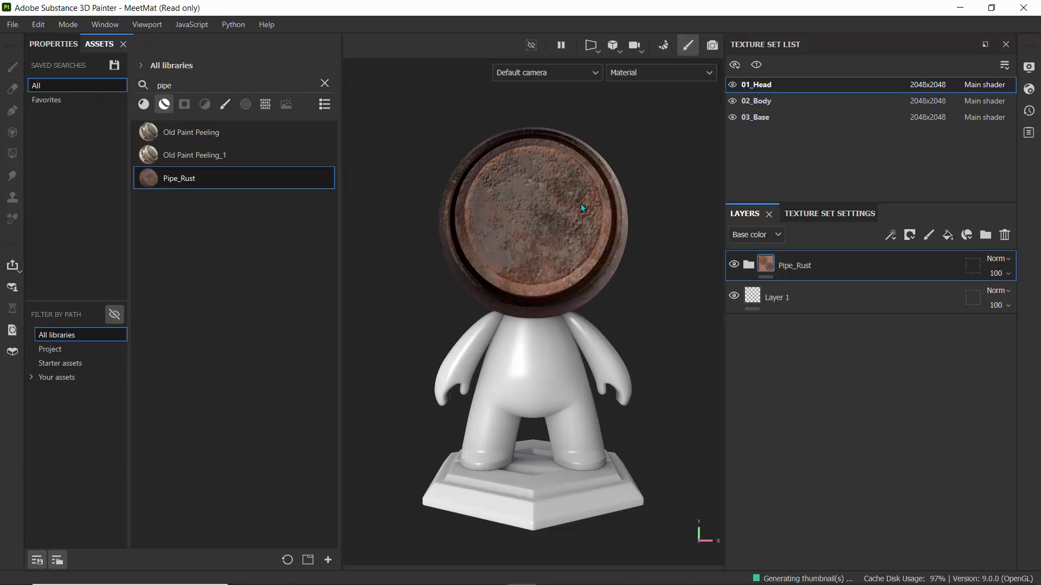
click(807, 213)
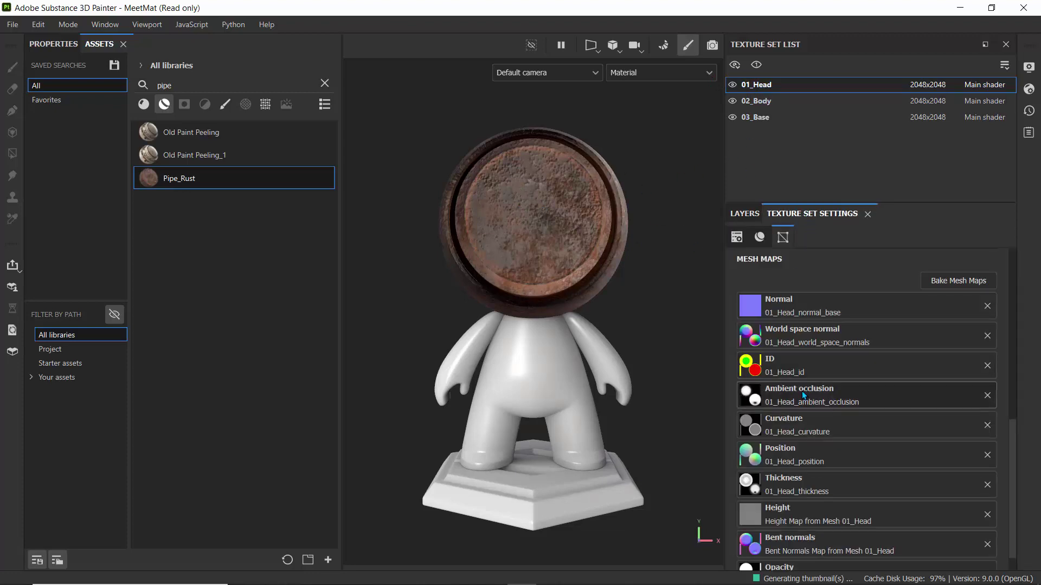
scroll(802, 388, up, 5)
click(751, 213)
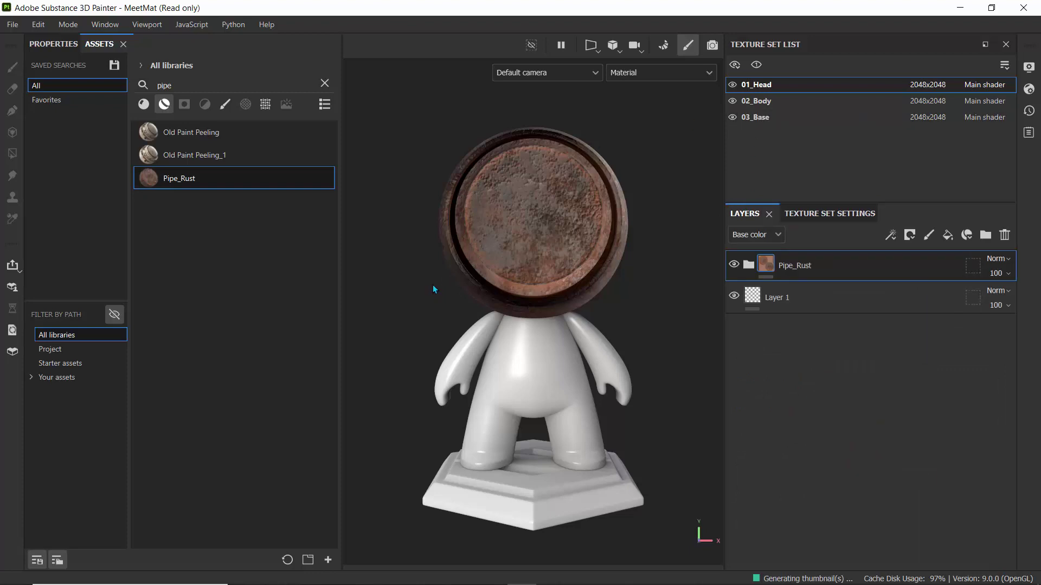
alt+drag(432, 288, 481, 195)
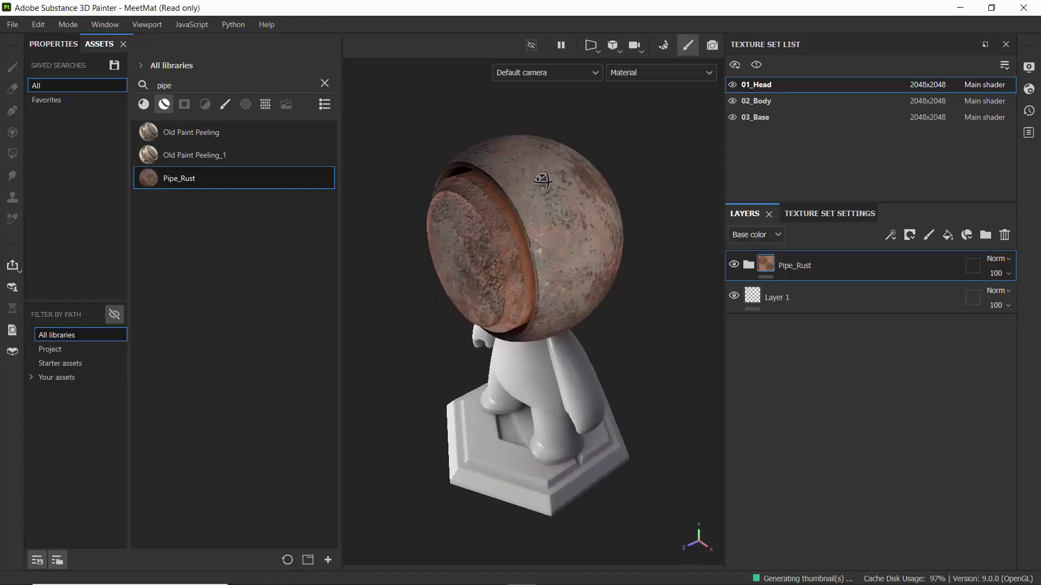
In Pipe_Rust's Mars group, switch Color Rust 1's blend mode from Multiply to Normal.
click(747, 265)
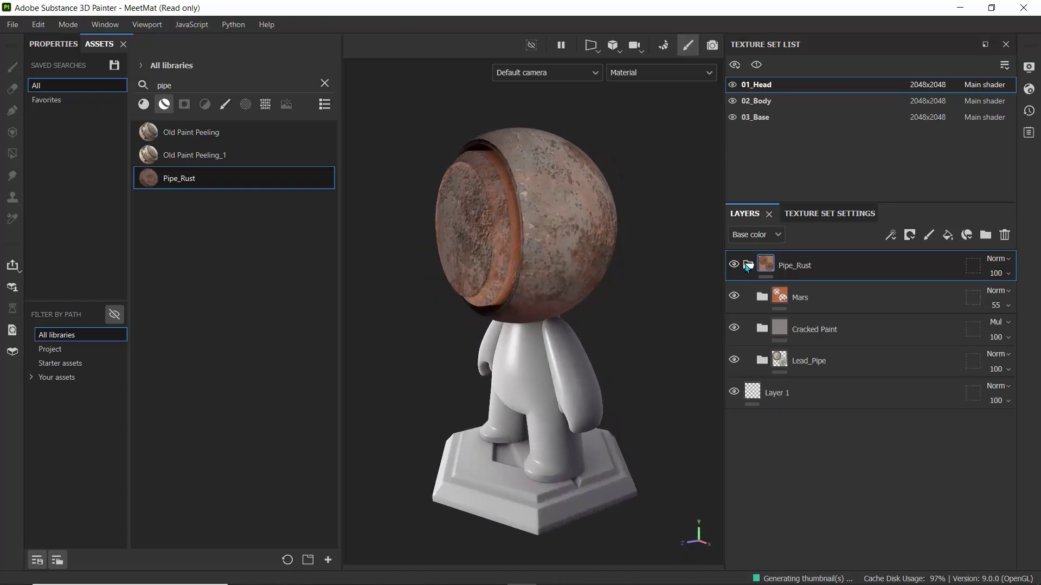
click(759, 298)
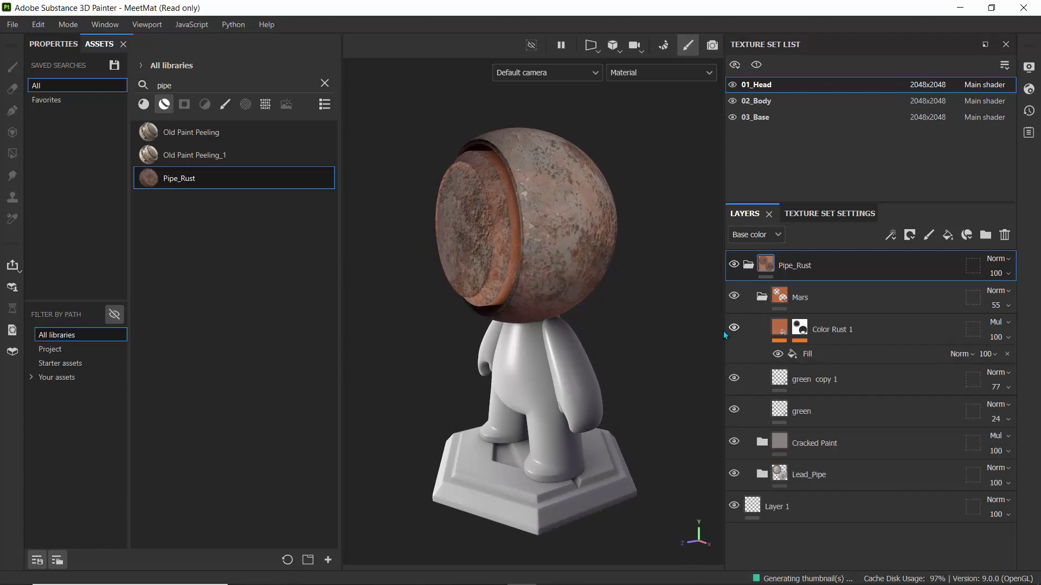
click(734, 327)
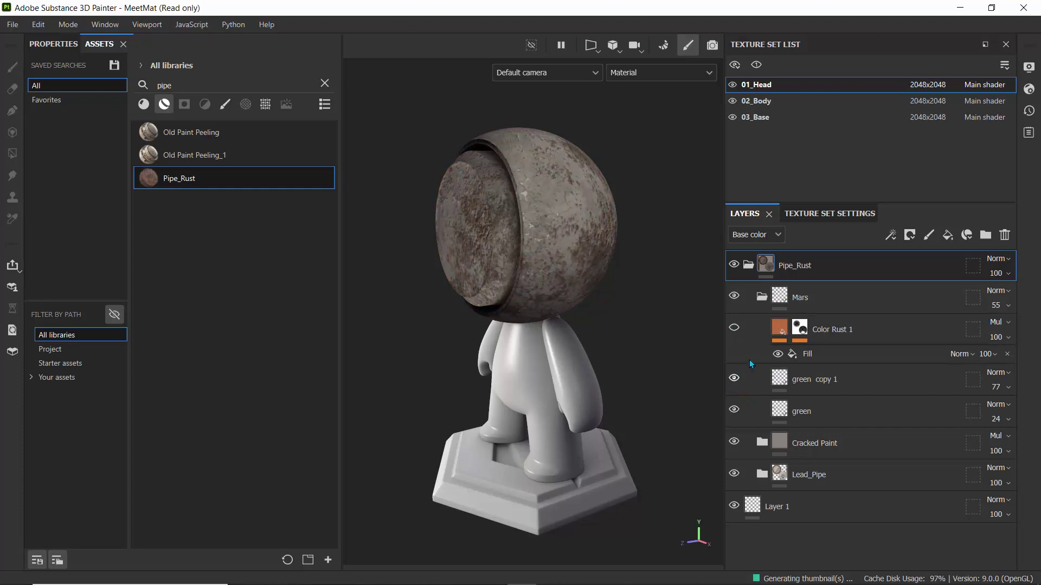
click(734, 328)
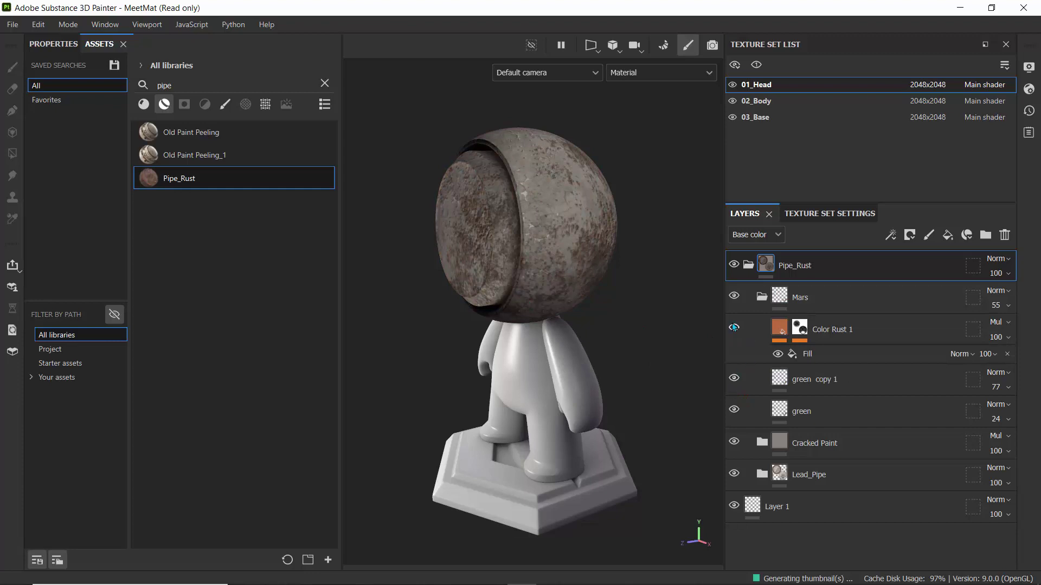
click(1004, 322)
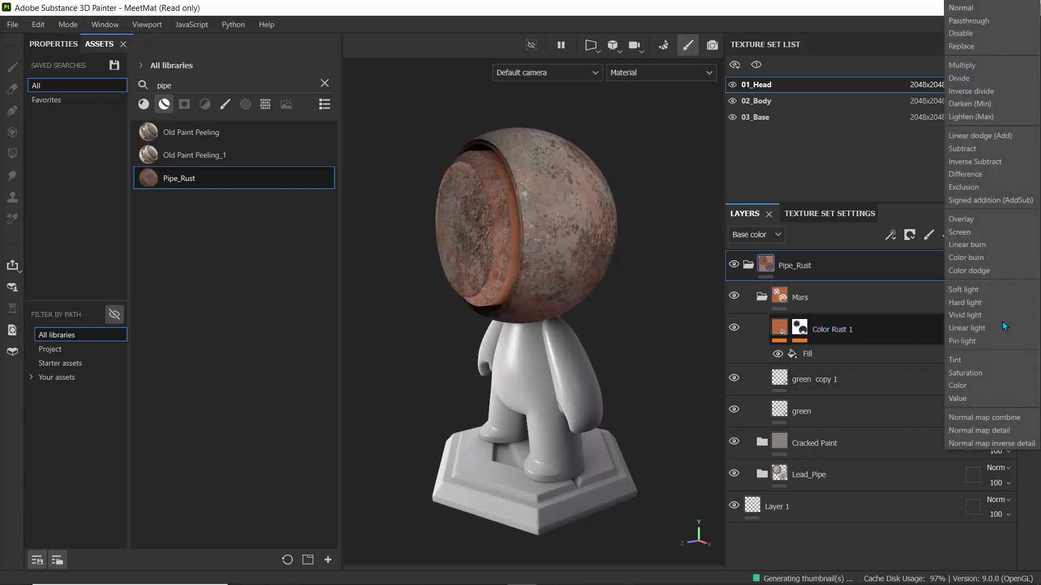
click(961, 8)
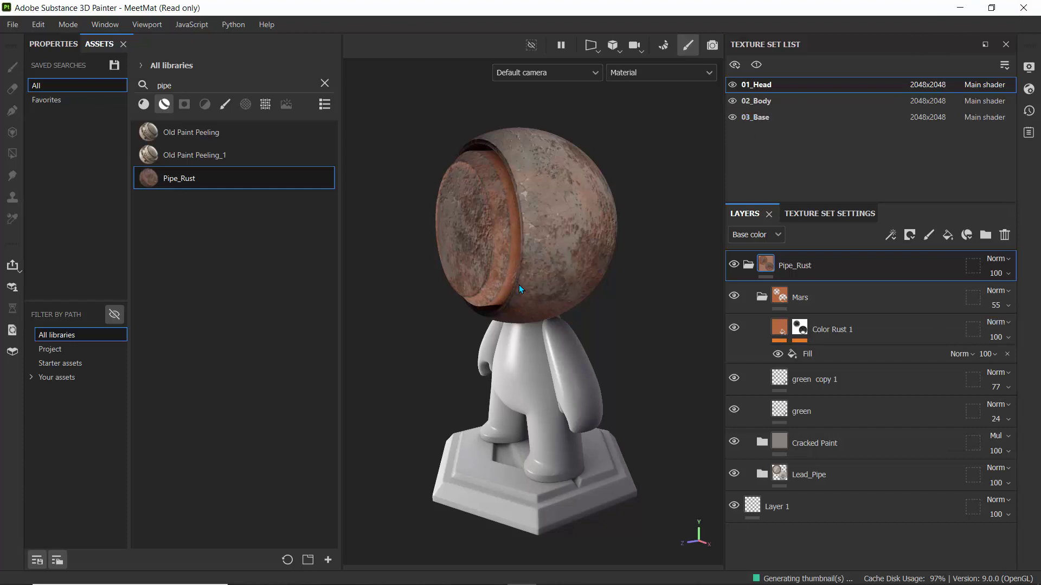
mouse_move(575, 212)
alt+mouse_down()
mouse_move(563, 173)
mouse_move(461, 226)
mouse_move(556, 220)
alt+mouse_up()
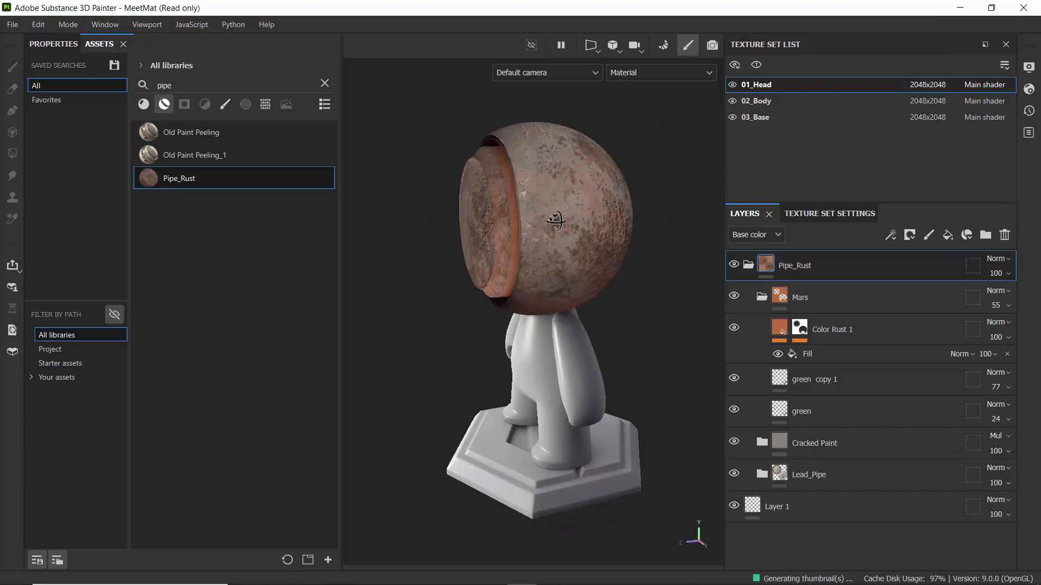
Collapse the Mars group and select the Cracked Paint group.
click(762, 296)
click(829, 302)
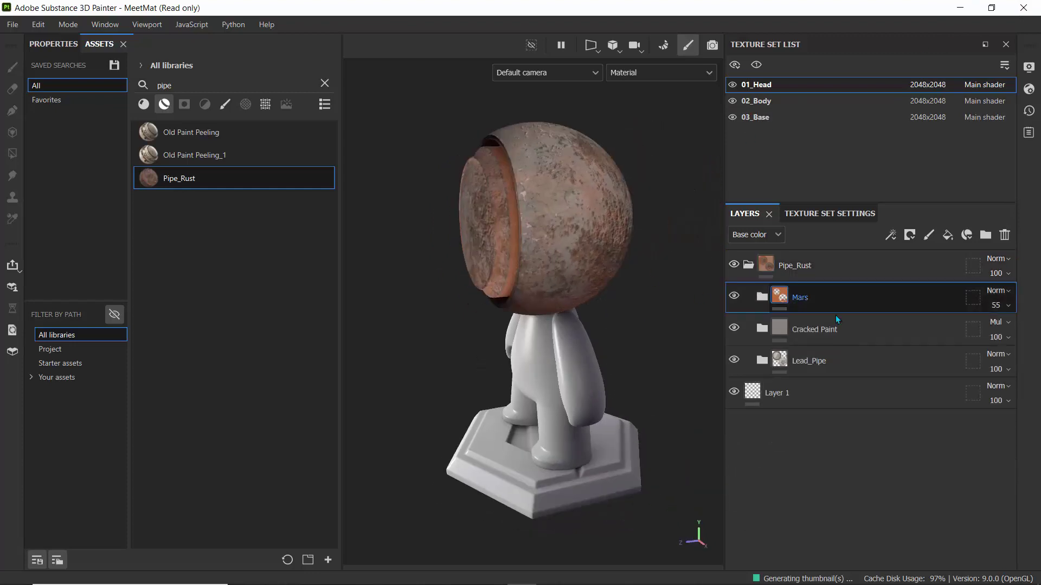
click(795, 326)
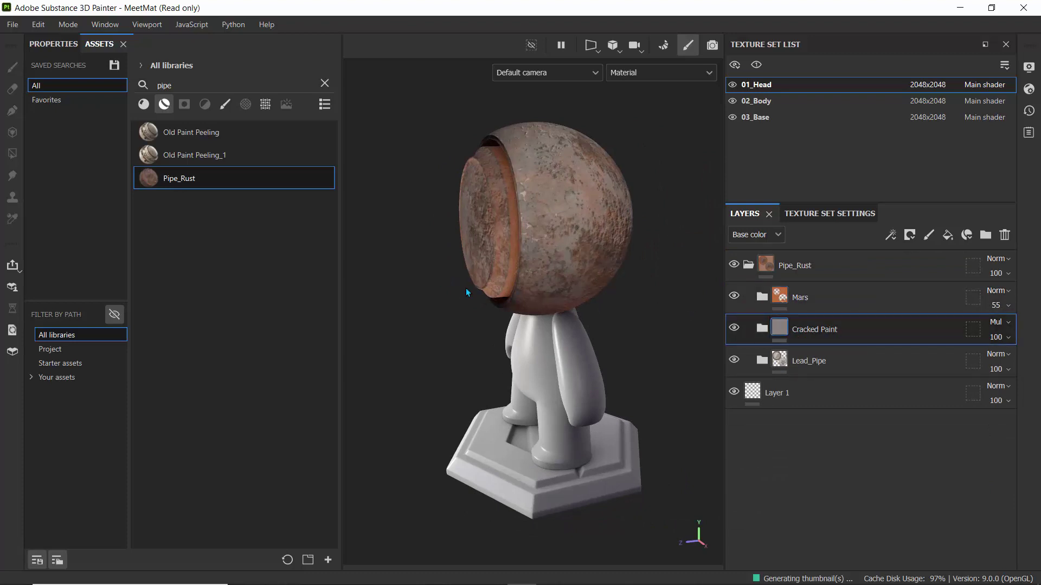
alt+drag(466, 293, 567, 269)
alt+drag(534, 325, 534, 356)
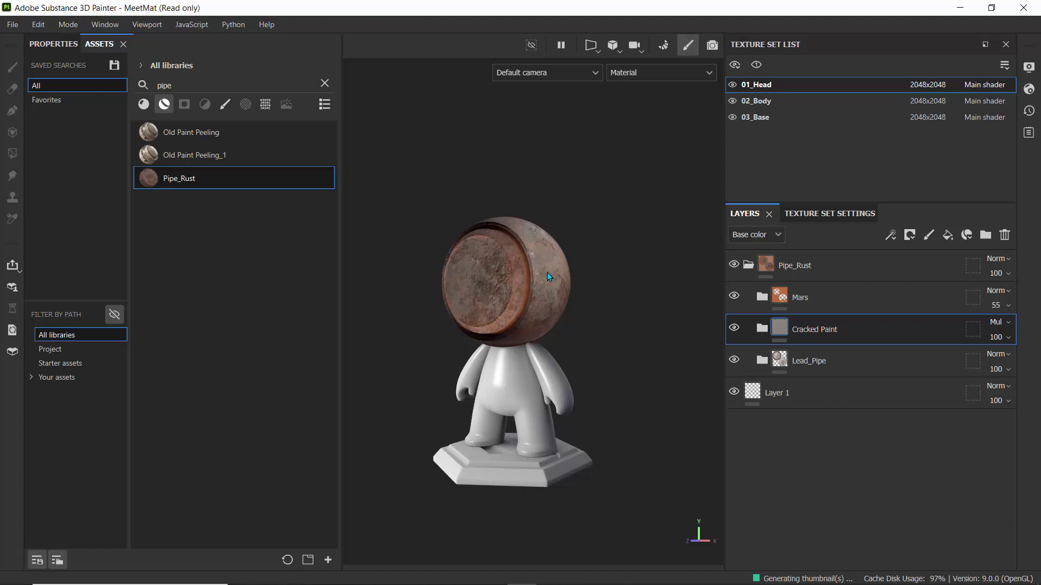
scroll(521, 266, up, 2)
scroll(520, 268, down, 2)
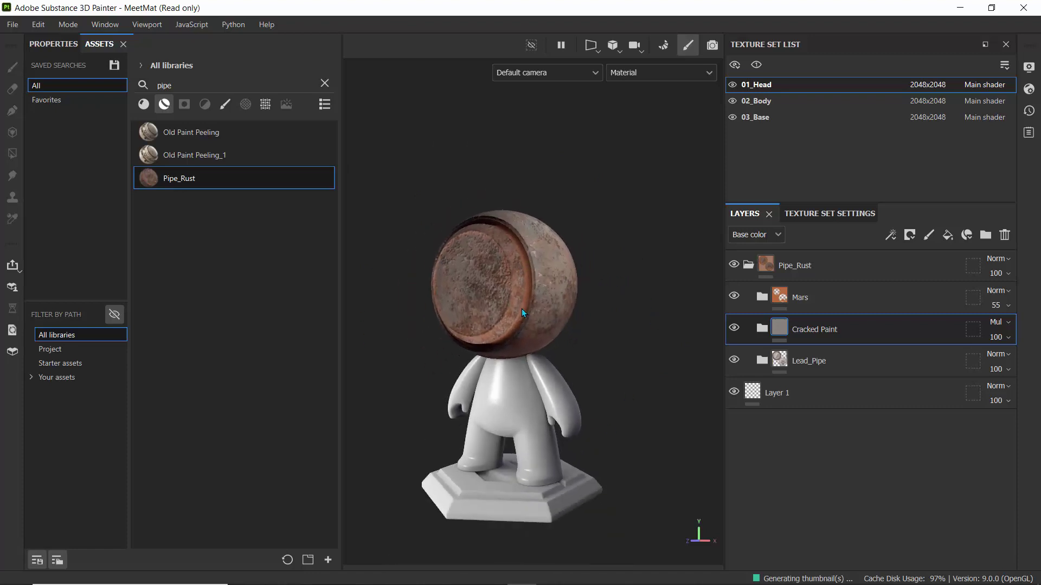